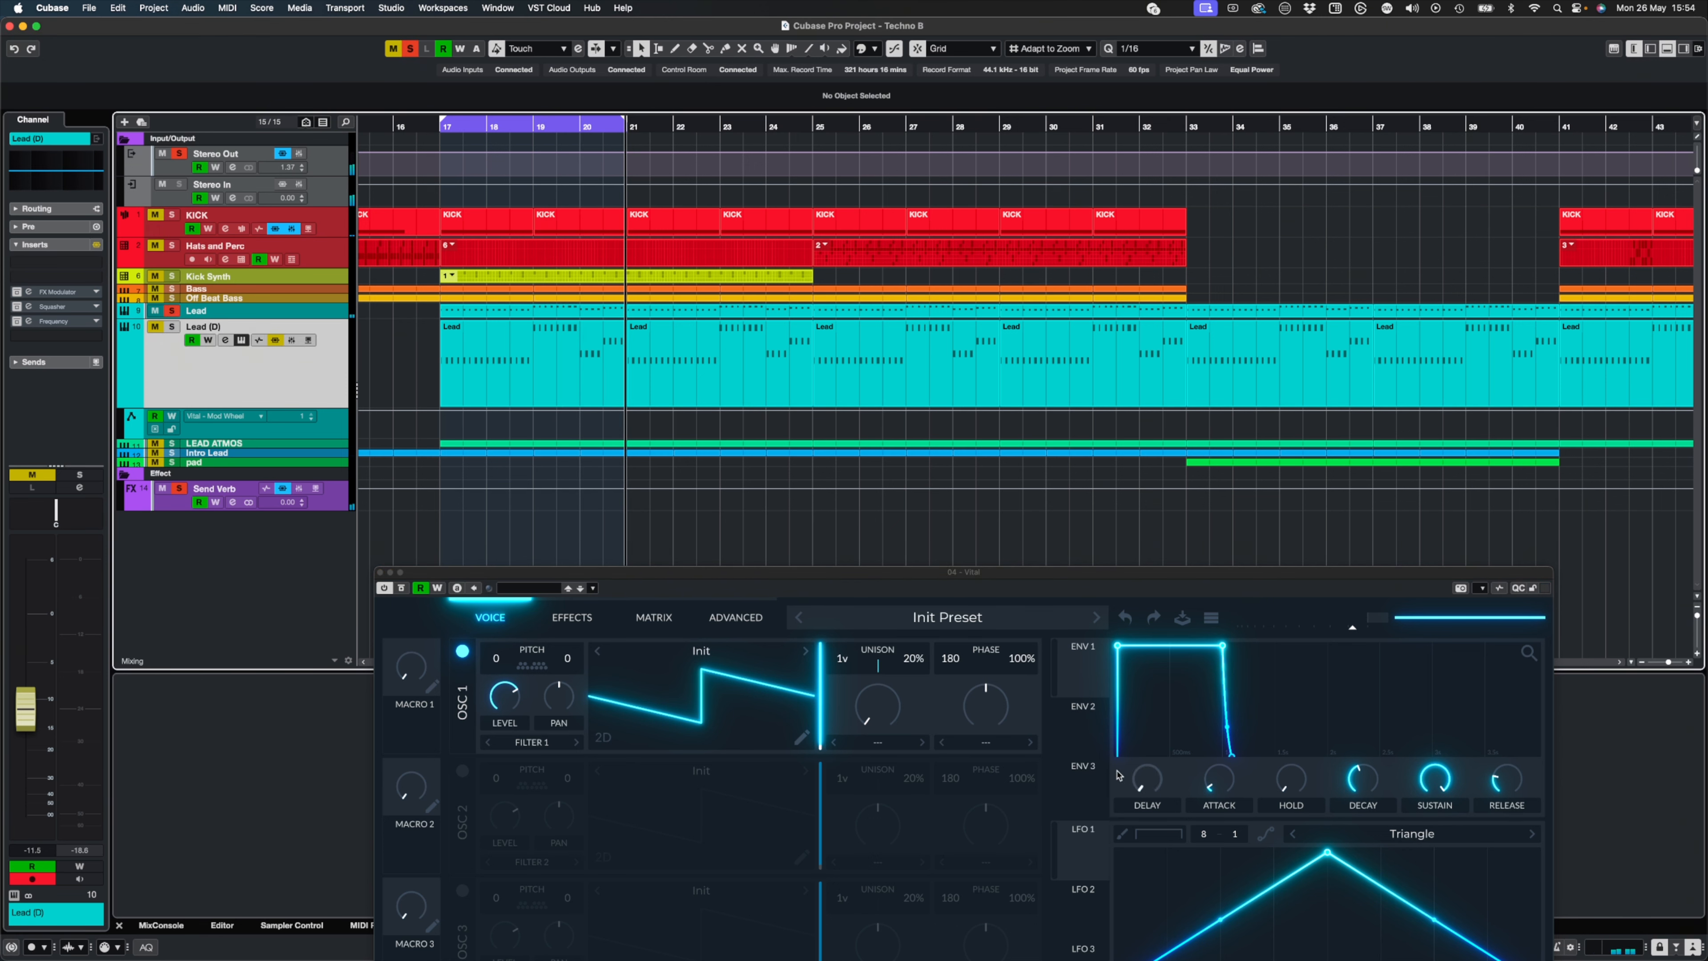
- Shorten the cycle range to bars 17–19, return playback to its start and move the Vital window up over the arrangement
{"action": "left_click", "coordinate": [534, 125], "text": "alt"}
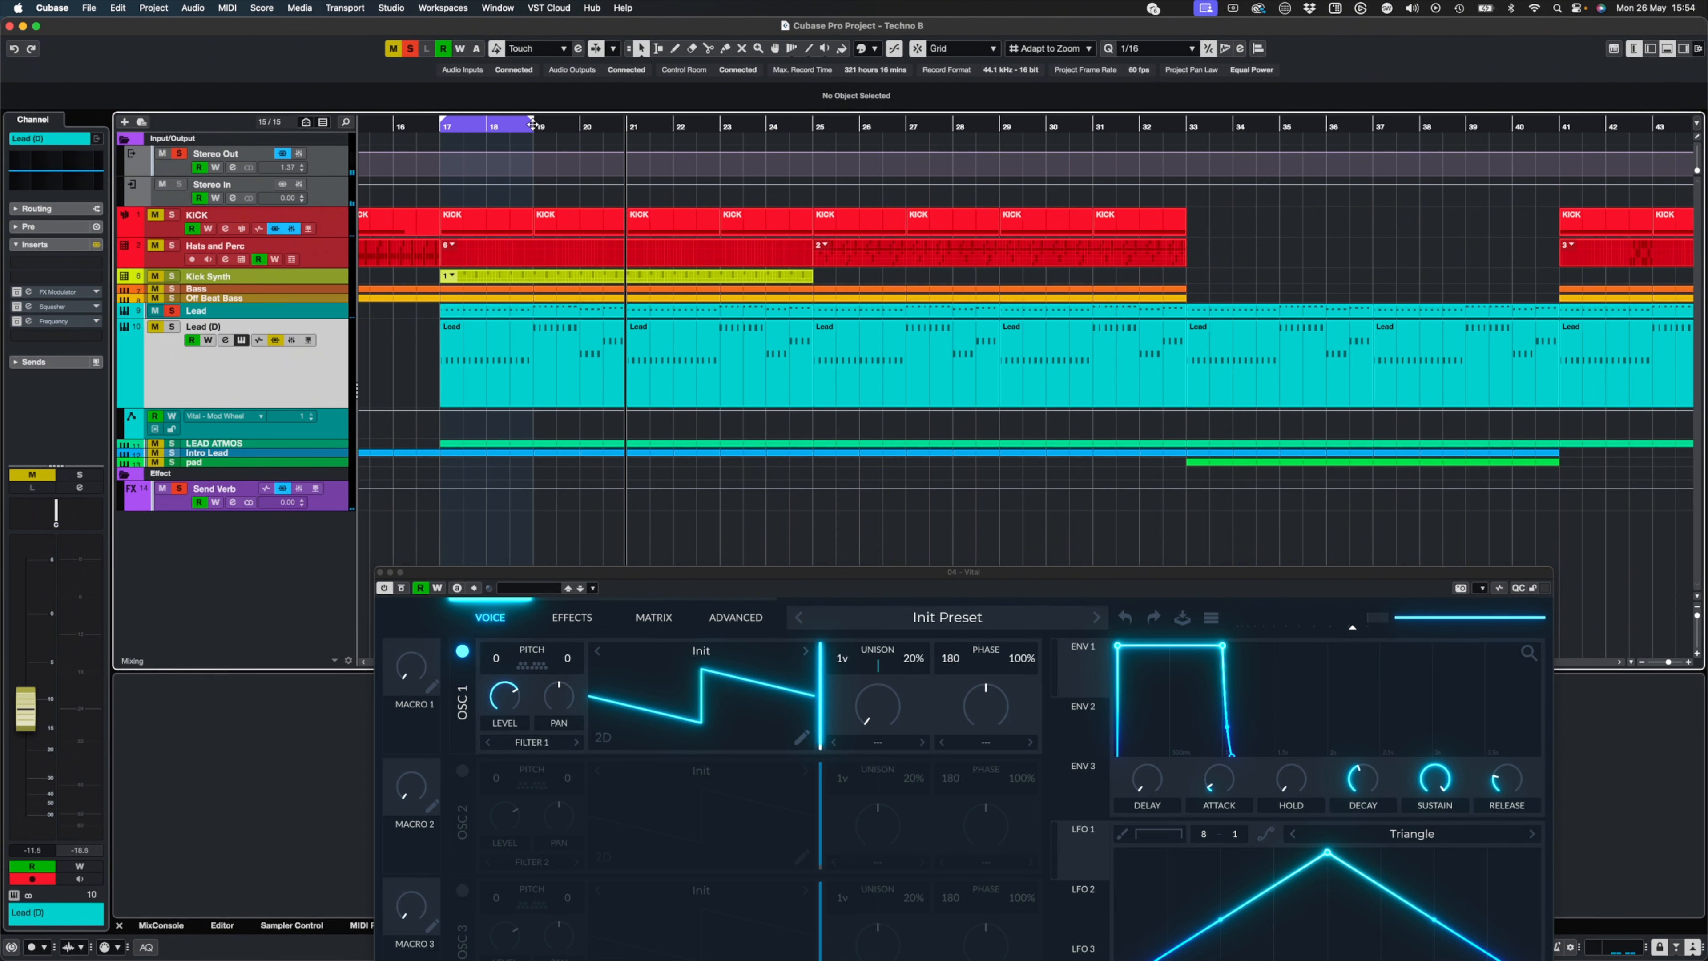
{"action": "key", "text": "KP_1"}
{"action": "left_click_drag", "start_coordinate": [889, 579], "coordinate": [746, 146]}
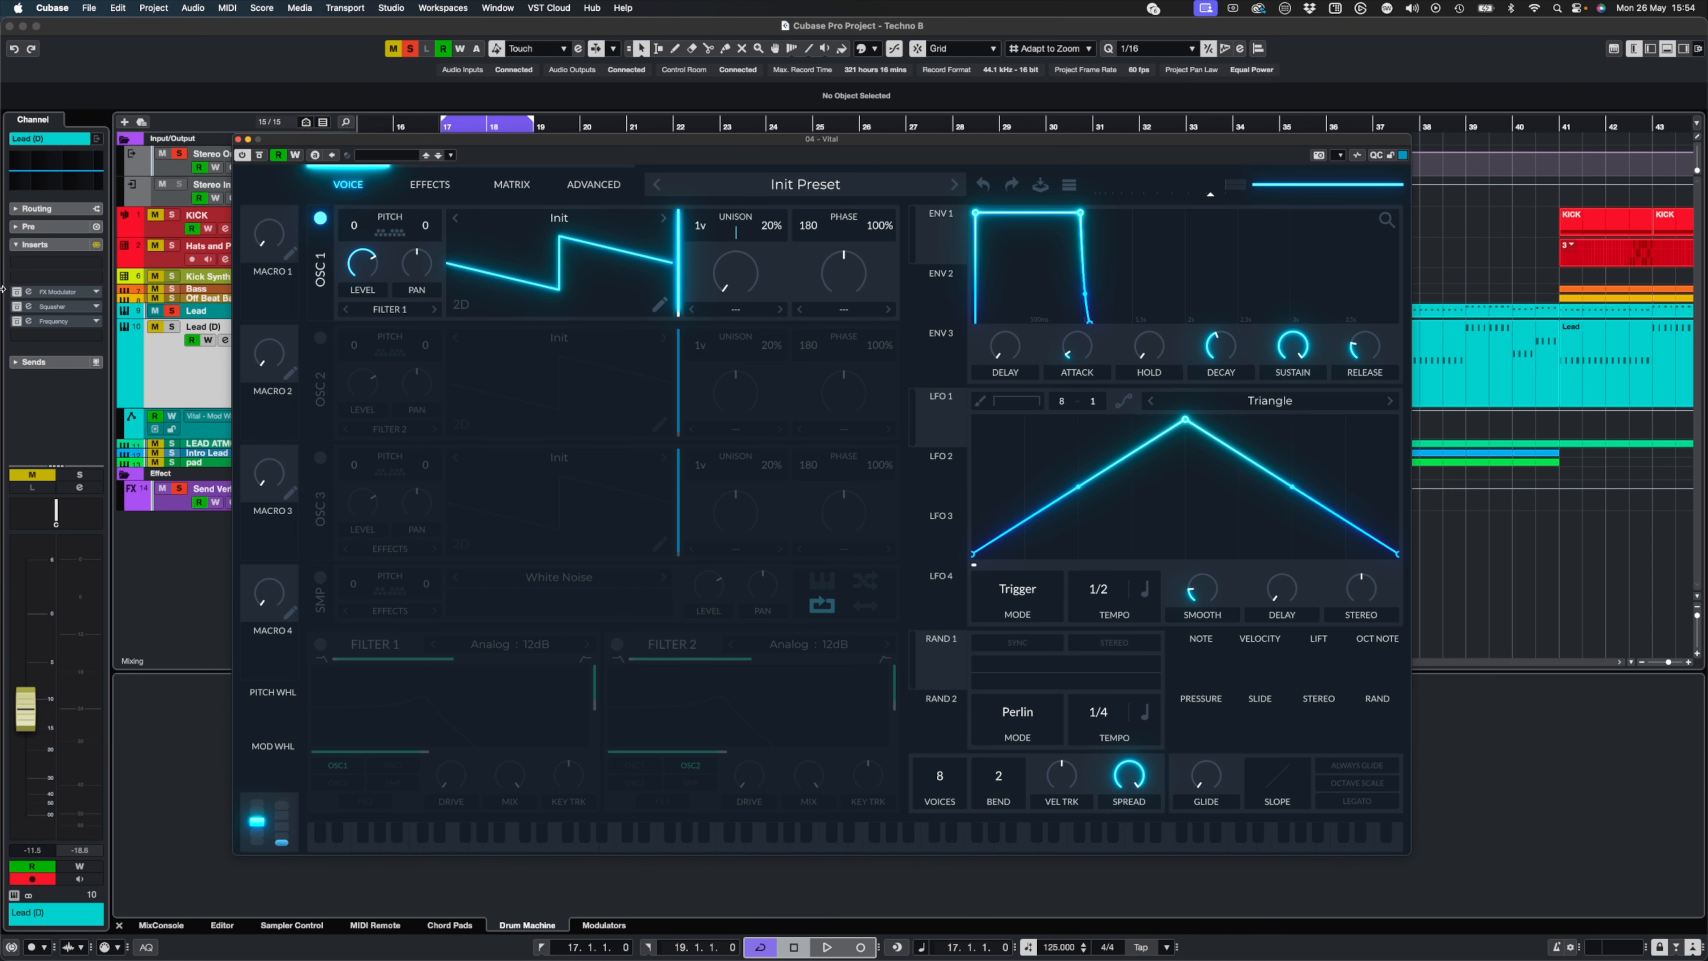
- Examine the FX Modulator, Squasher and Frequency insert effects on the Lead (D) track one after another
{"action": "left_click", "coordinate": [28, 293]}
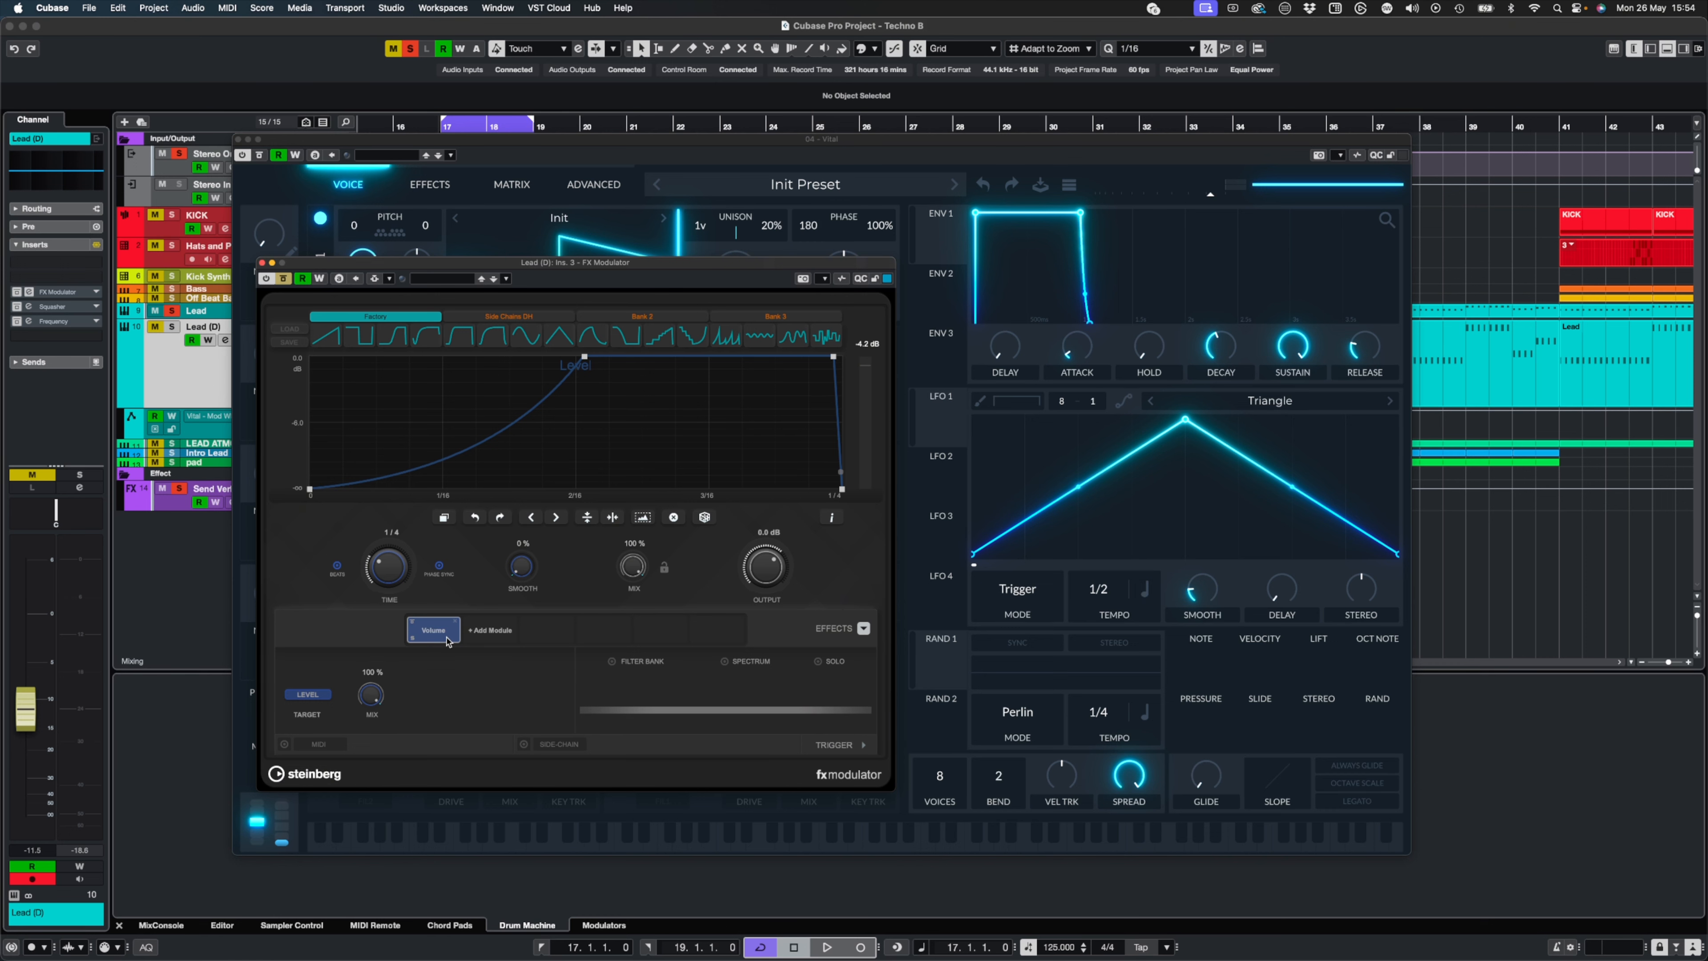
{"action": "left_click", "coordinate": [262, 262]}
{"action": "left_click", "coordinate": [28, 306]}
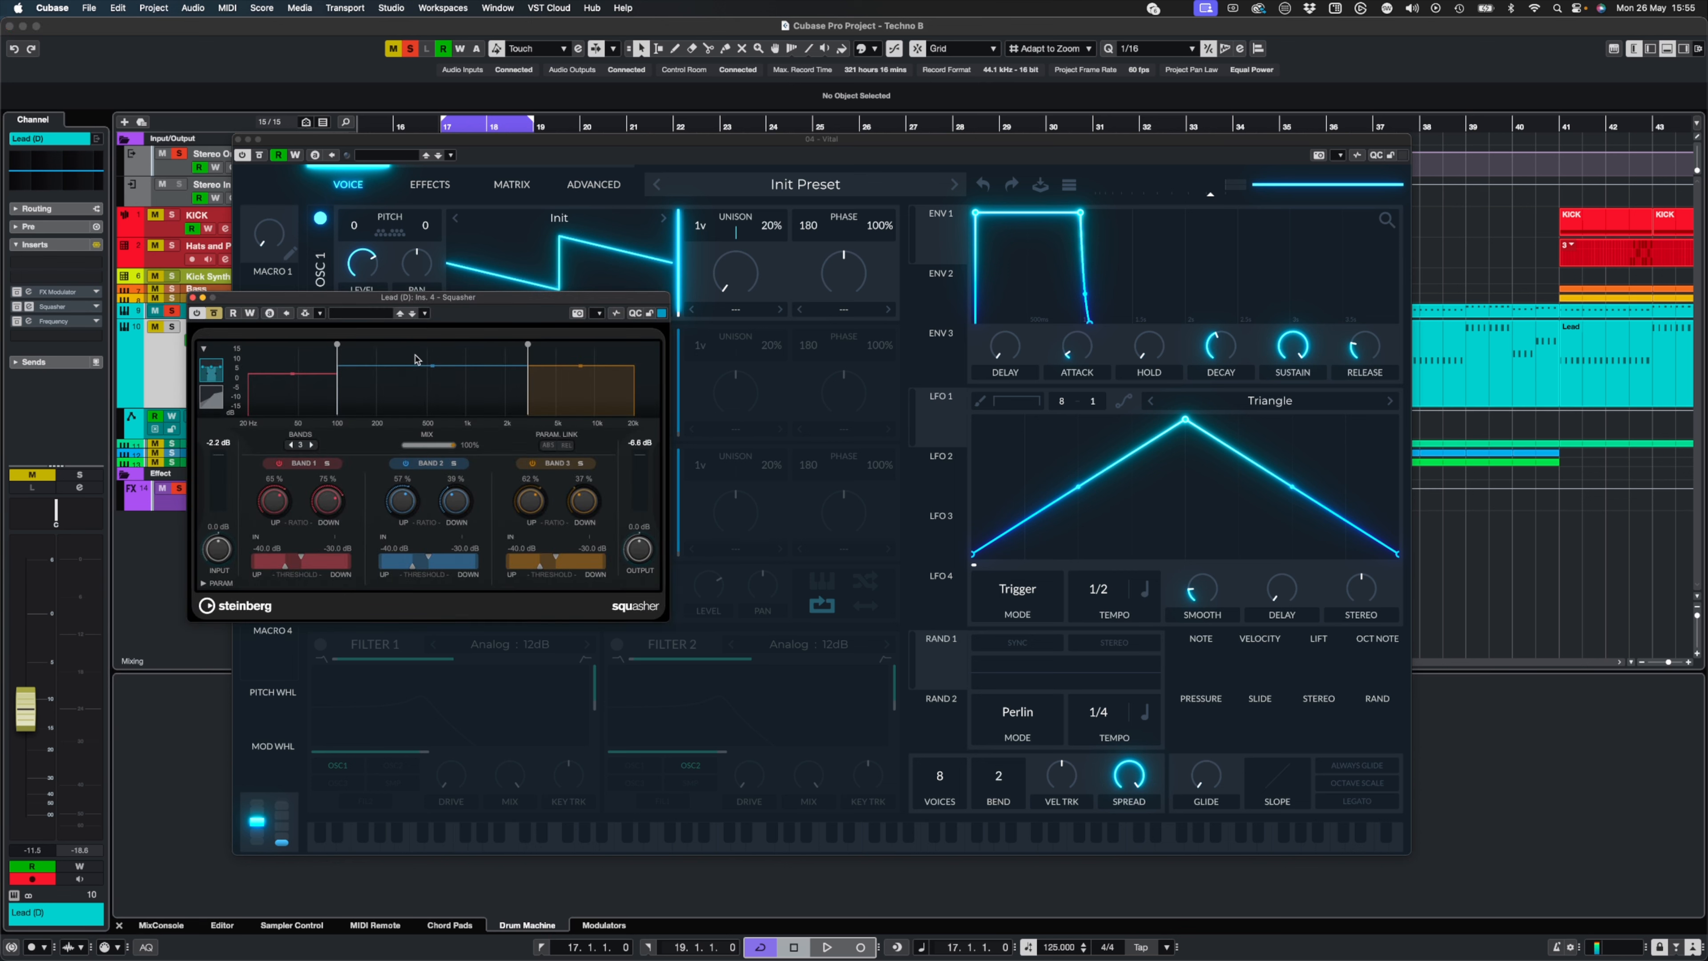
{"action": "left_click_drag", "start_coordinate": [422, 303], "coordinate": [644, 352]}
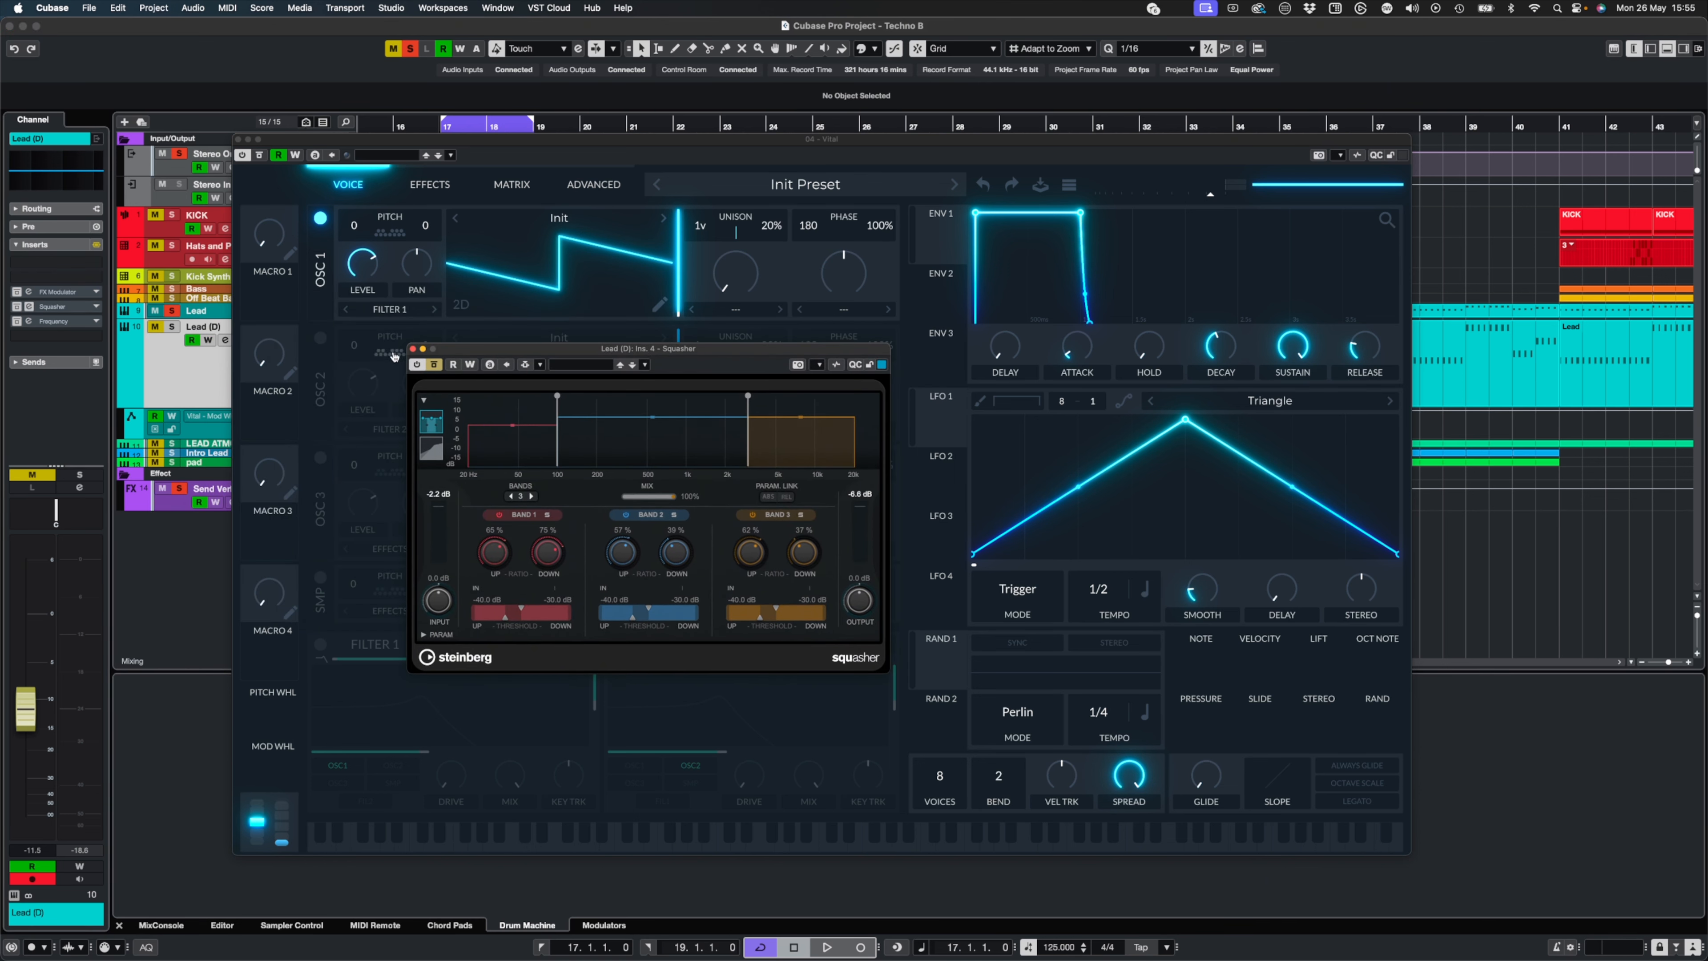
{"action": "left_click", "coordinate": [413, 349]}
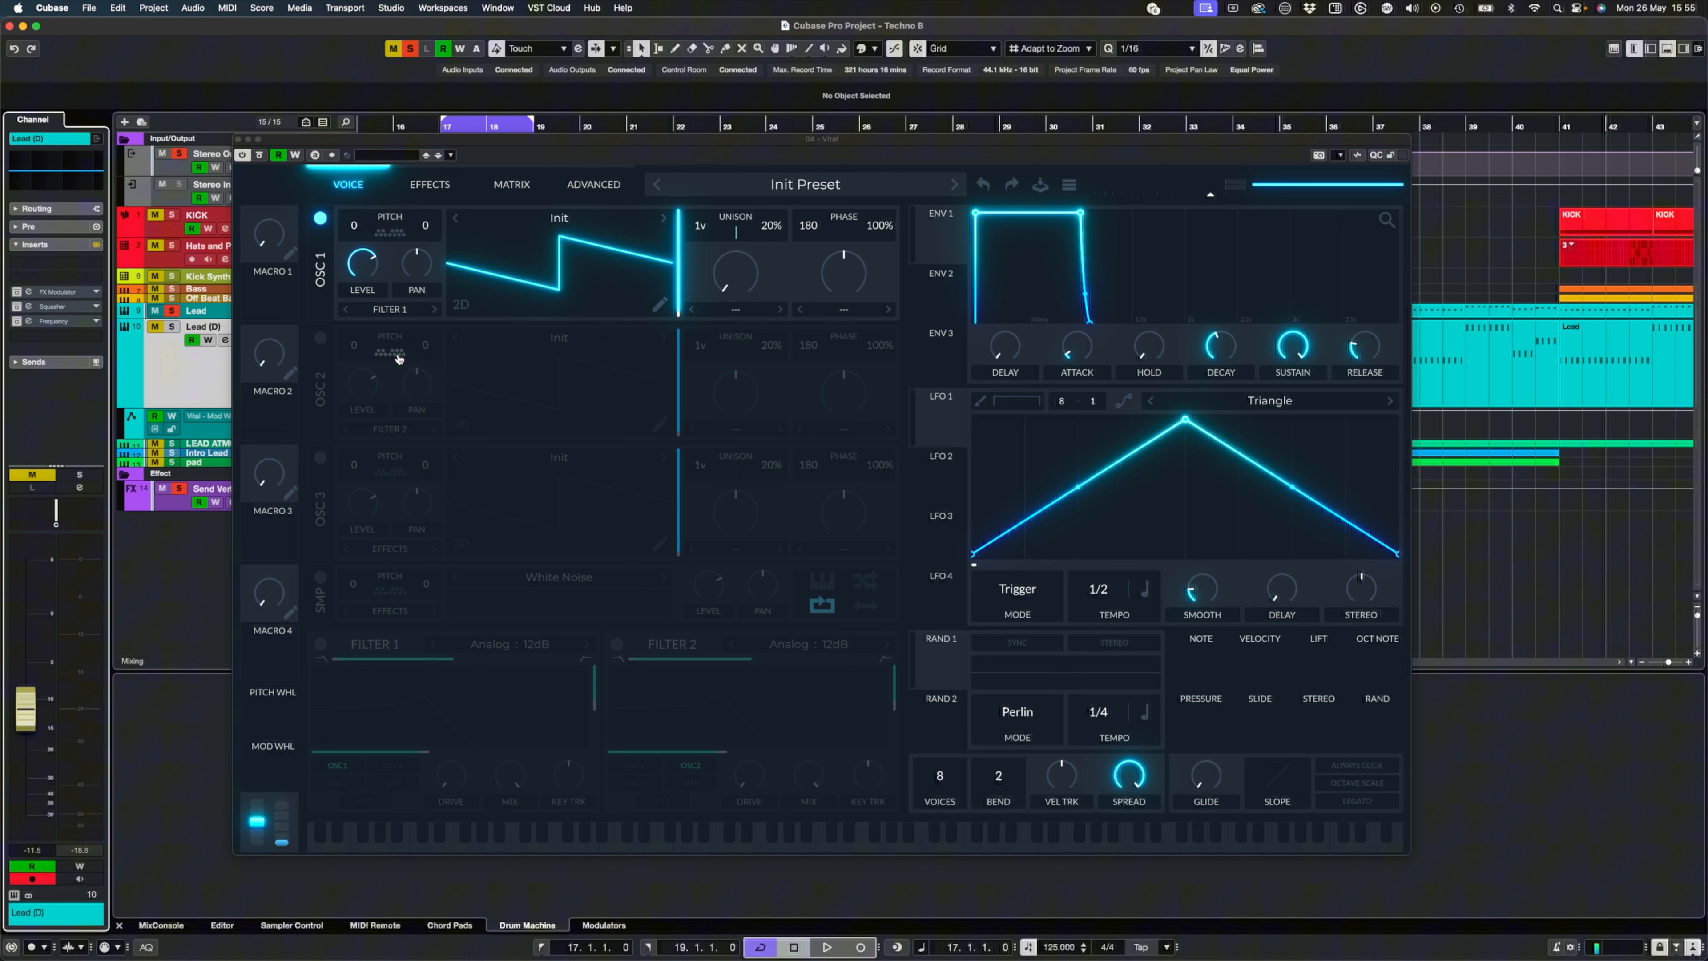
{"action": "left_click", "coordinate": [28, 323]}
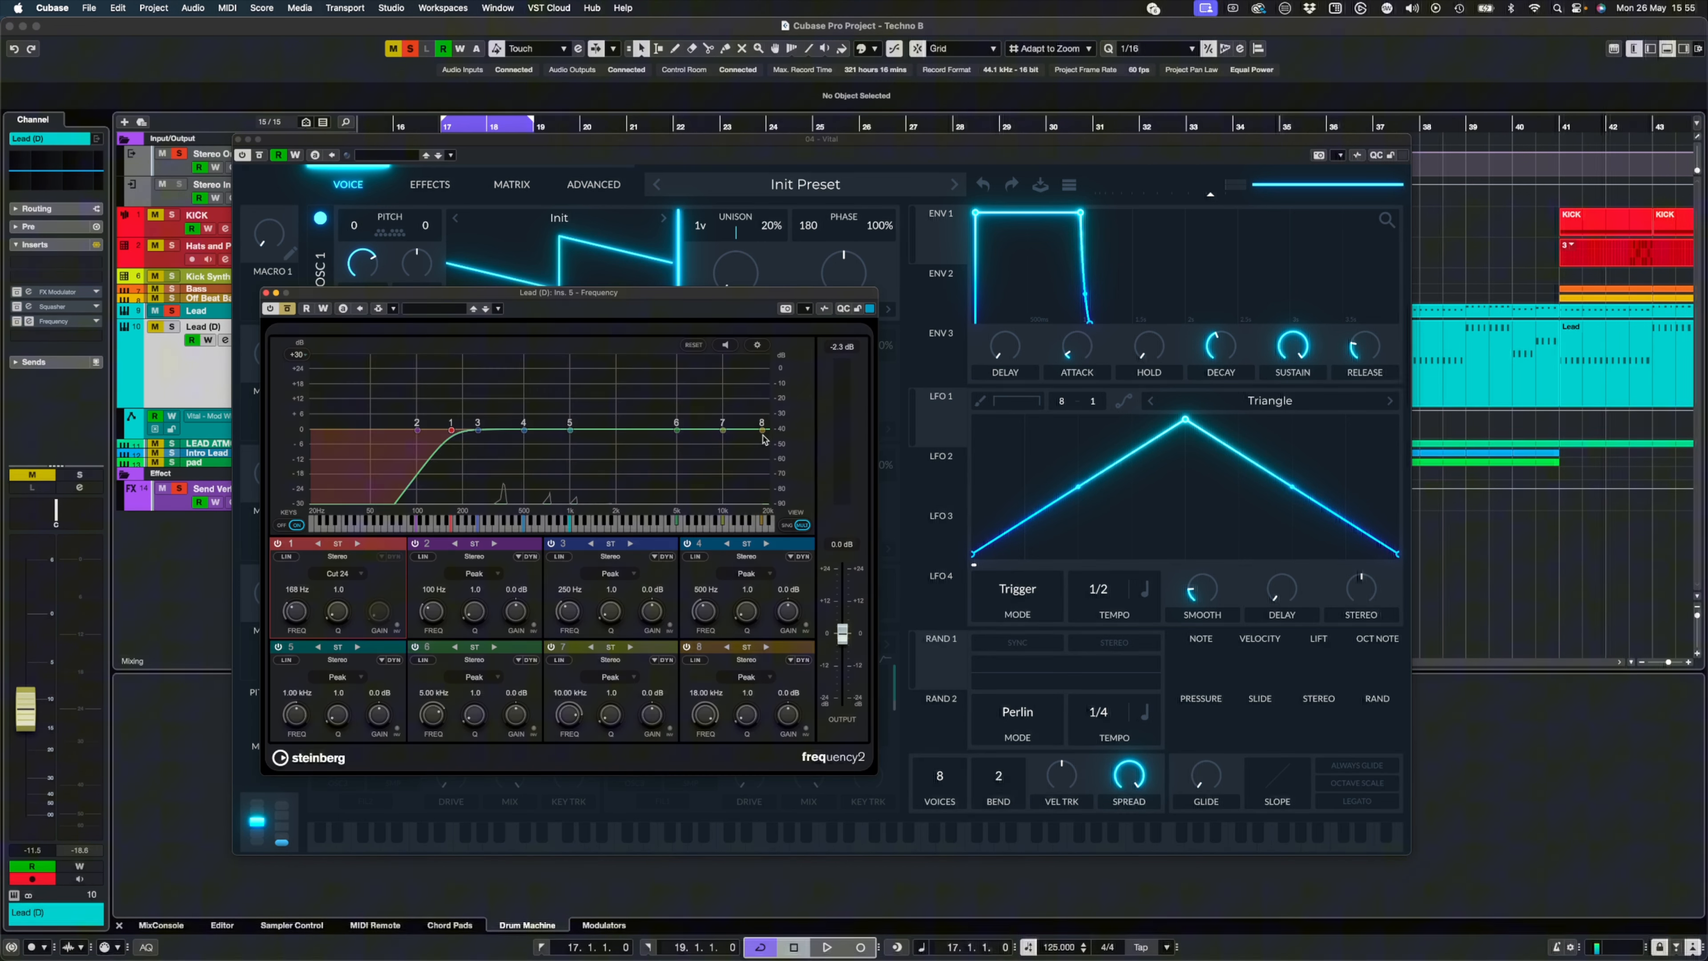
{"action": "left_click", "coordinate": [265, 293]}
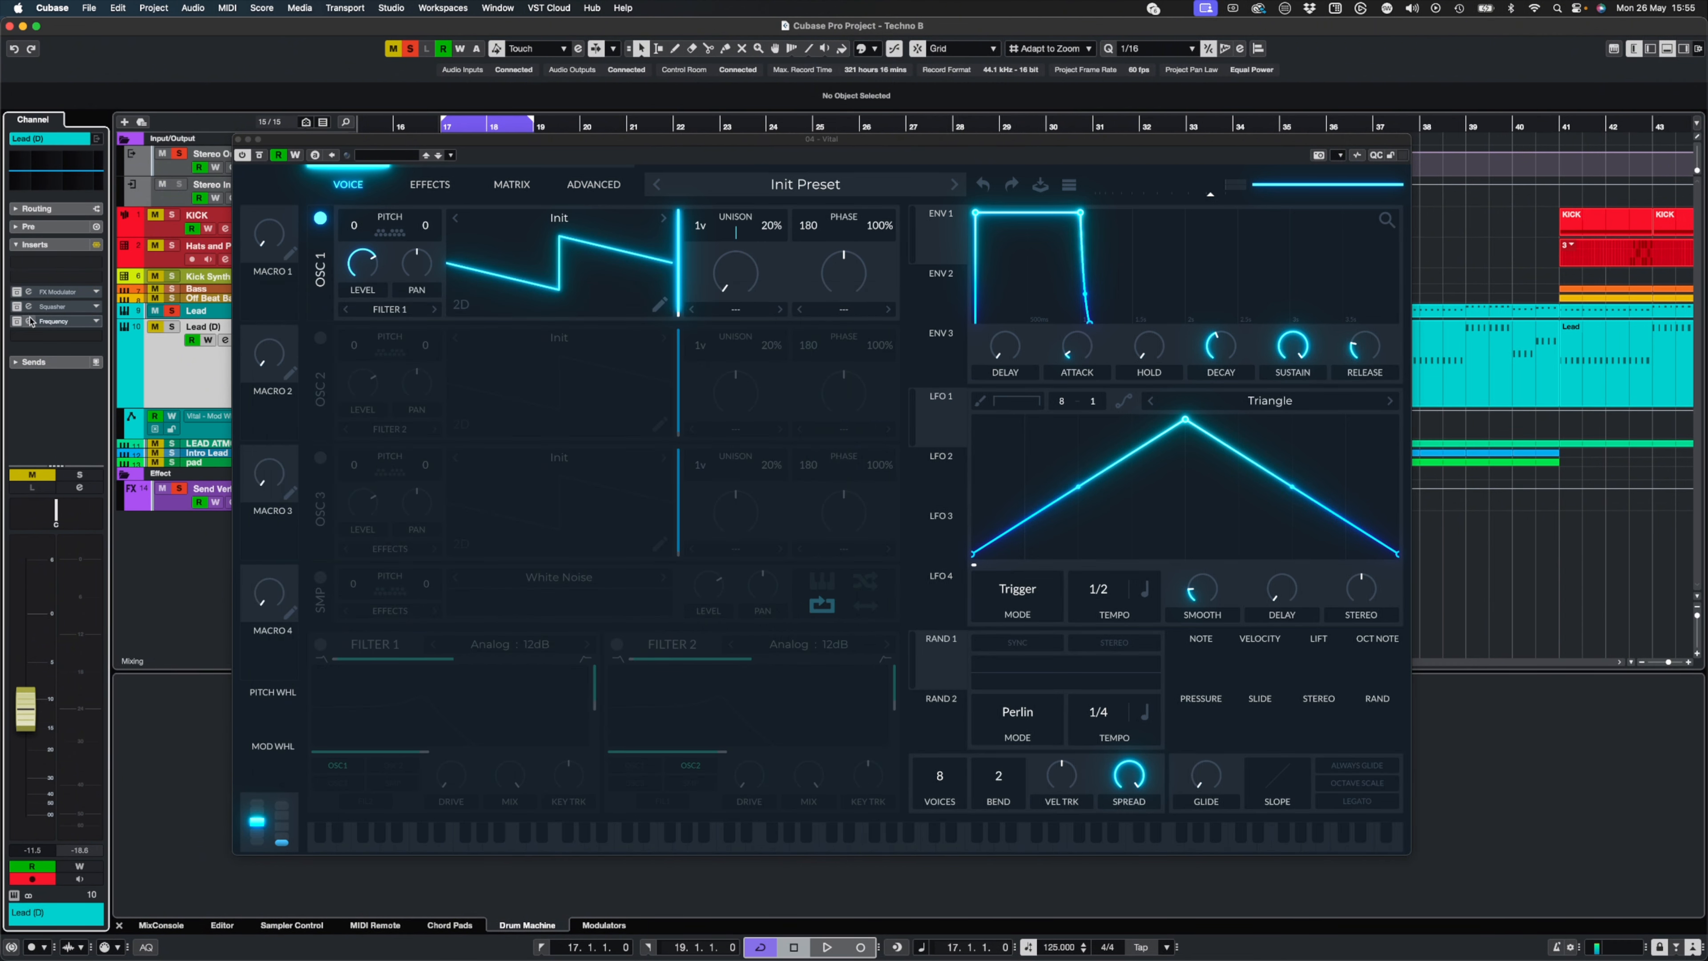
{"action": "left_click", "coordinate": [28, 291]}
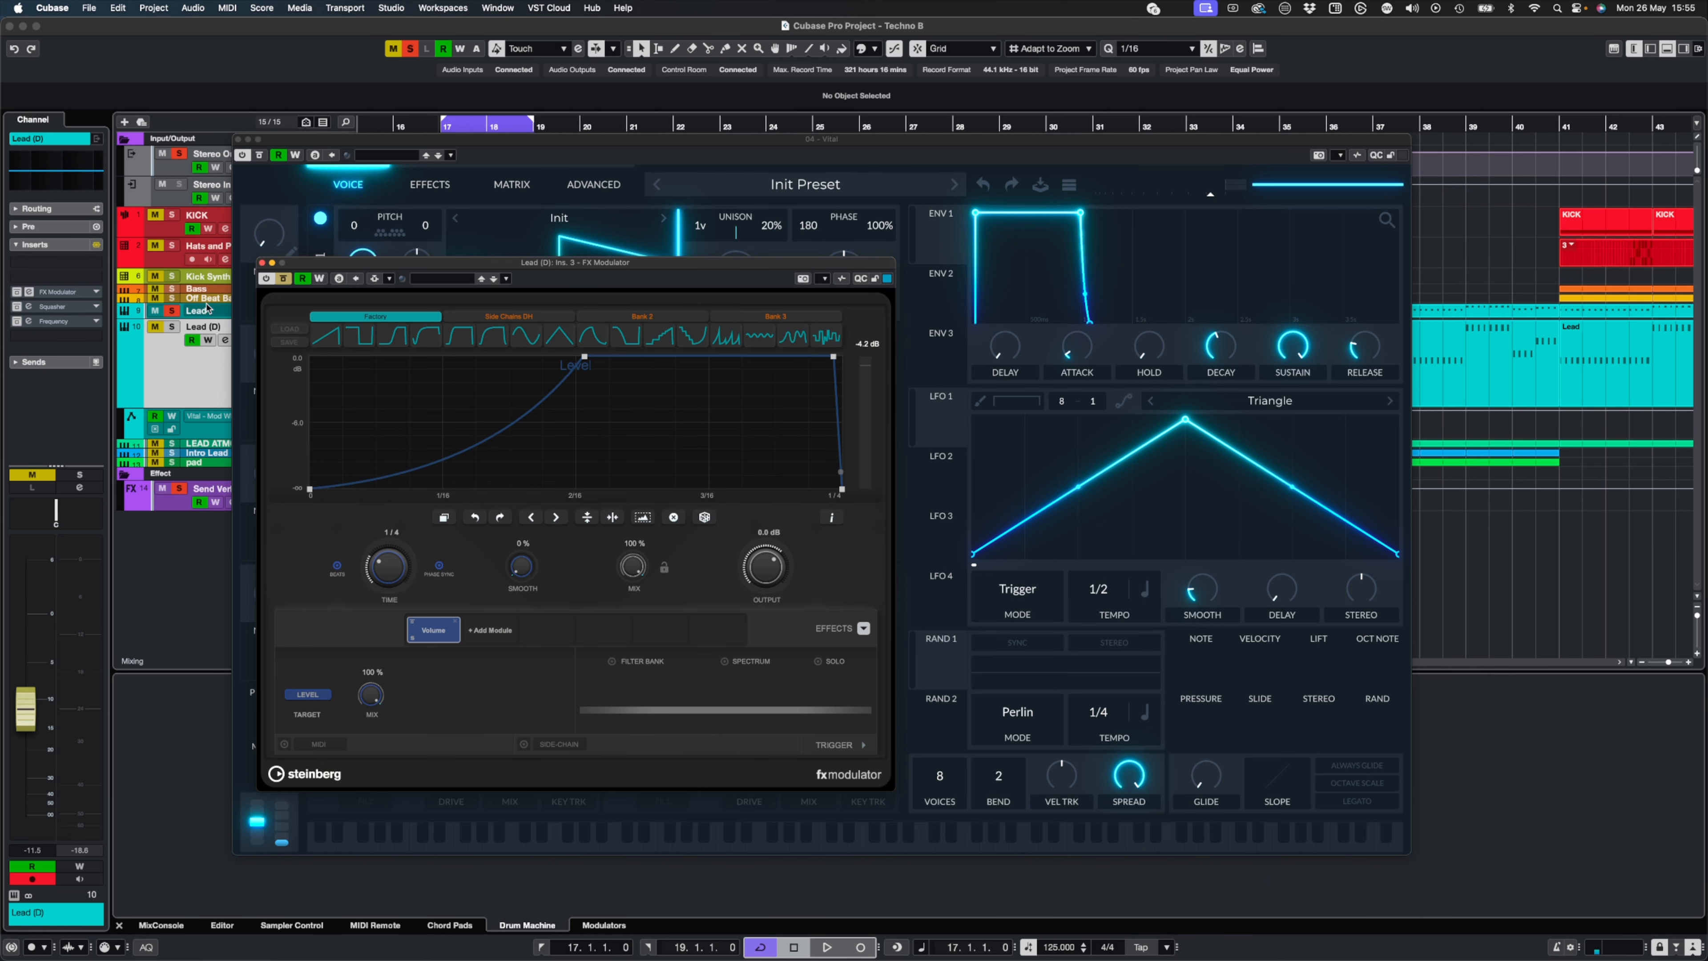
{"action": "left_click", "coordinate": [262, 263]}
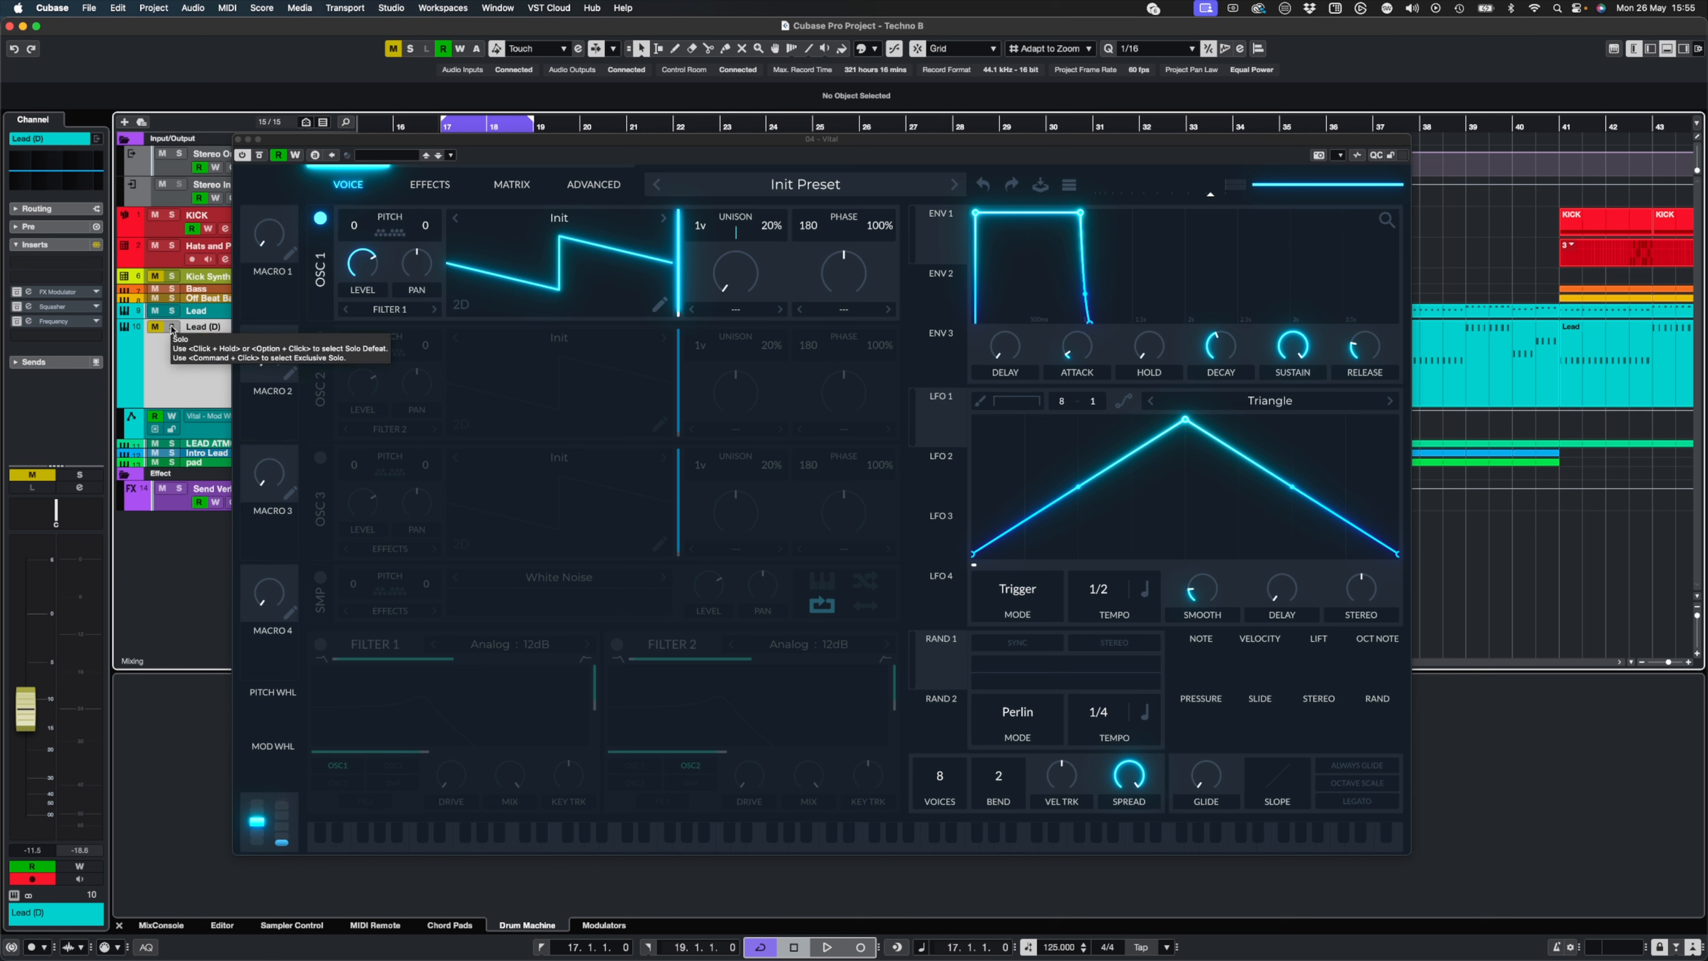
- Solo the Lead (D) track and audition its init patch in the loop
{"action": "left_click", "coordinate": [172, 328]}
{"action": "key", "text": "space"}
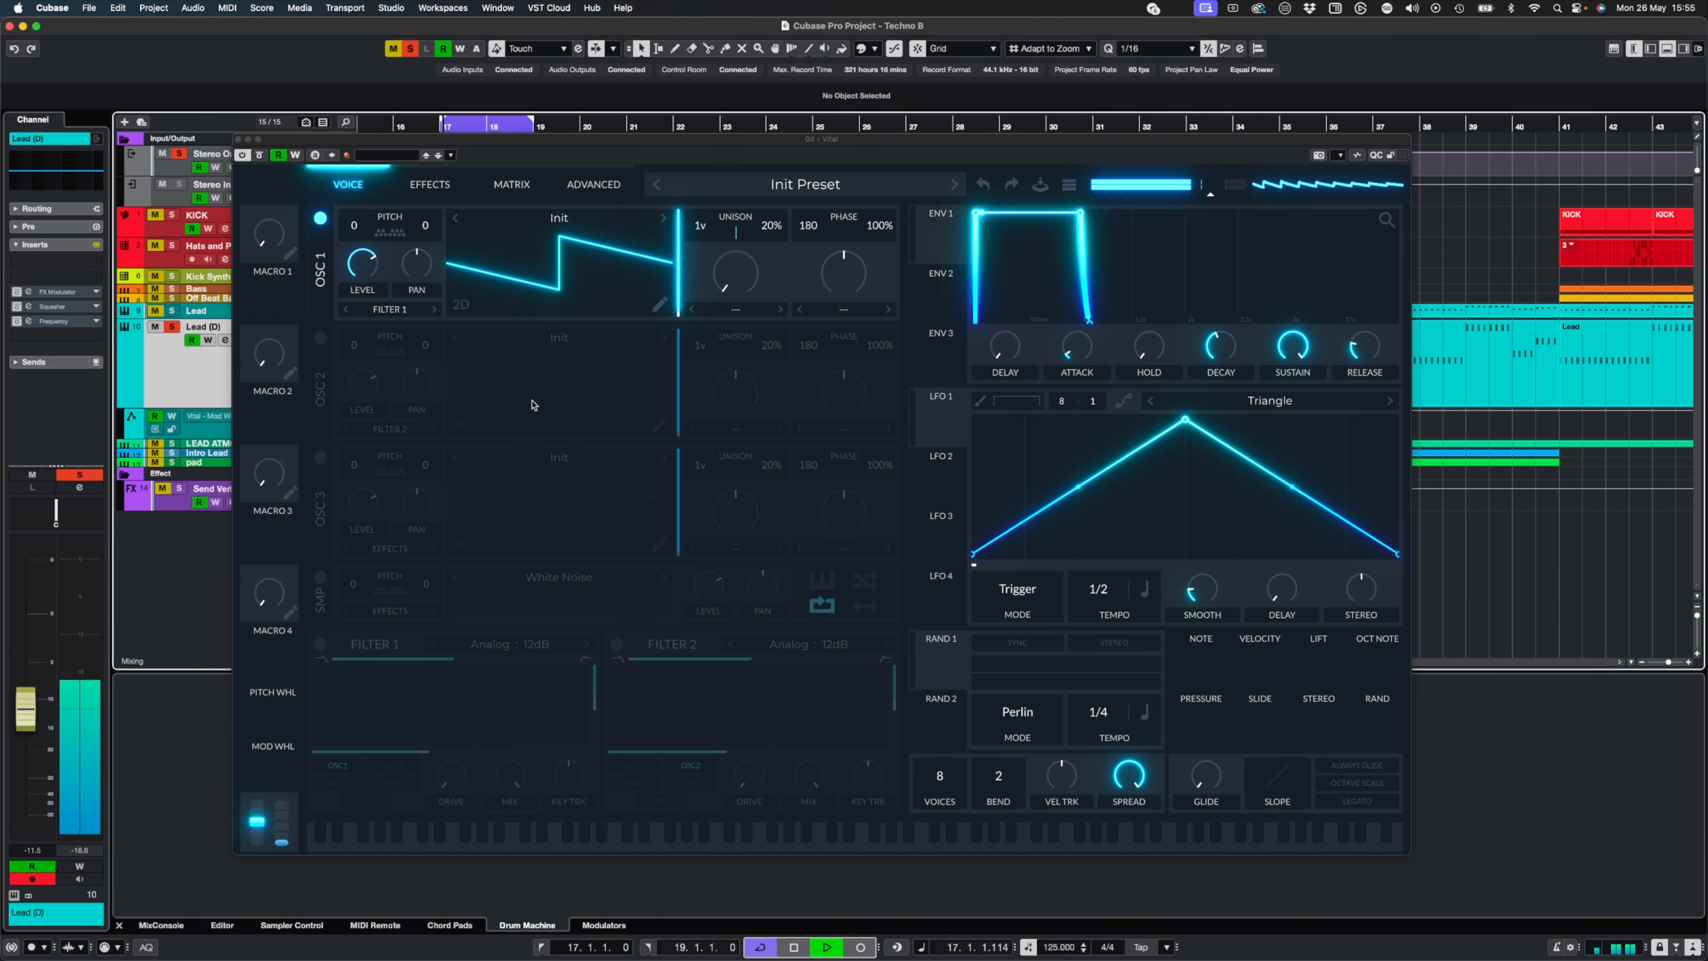
{"action": "key", "text": "space"}
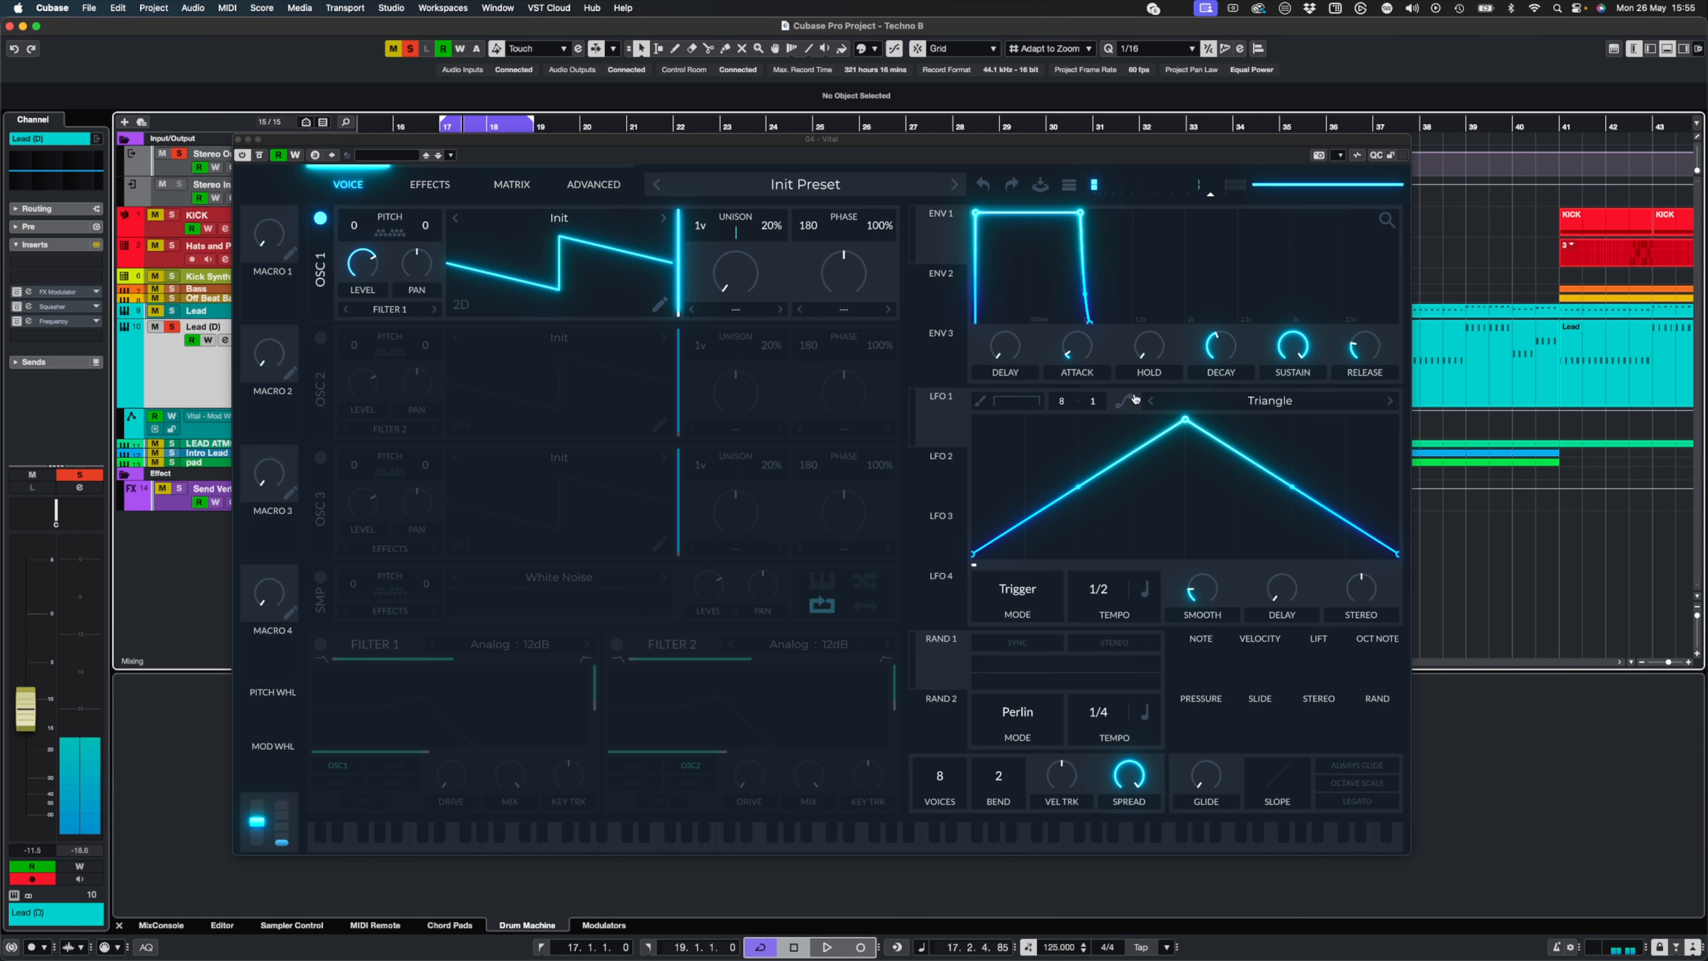
- Shape envelope 1 into a short pluck with fast decay and very low sustain, and lengthen its release while auditioning
{"action": "left_click", "coordinate": [938, 234]}
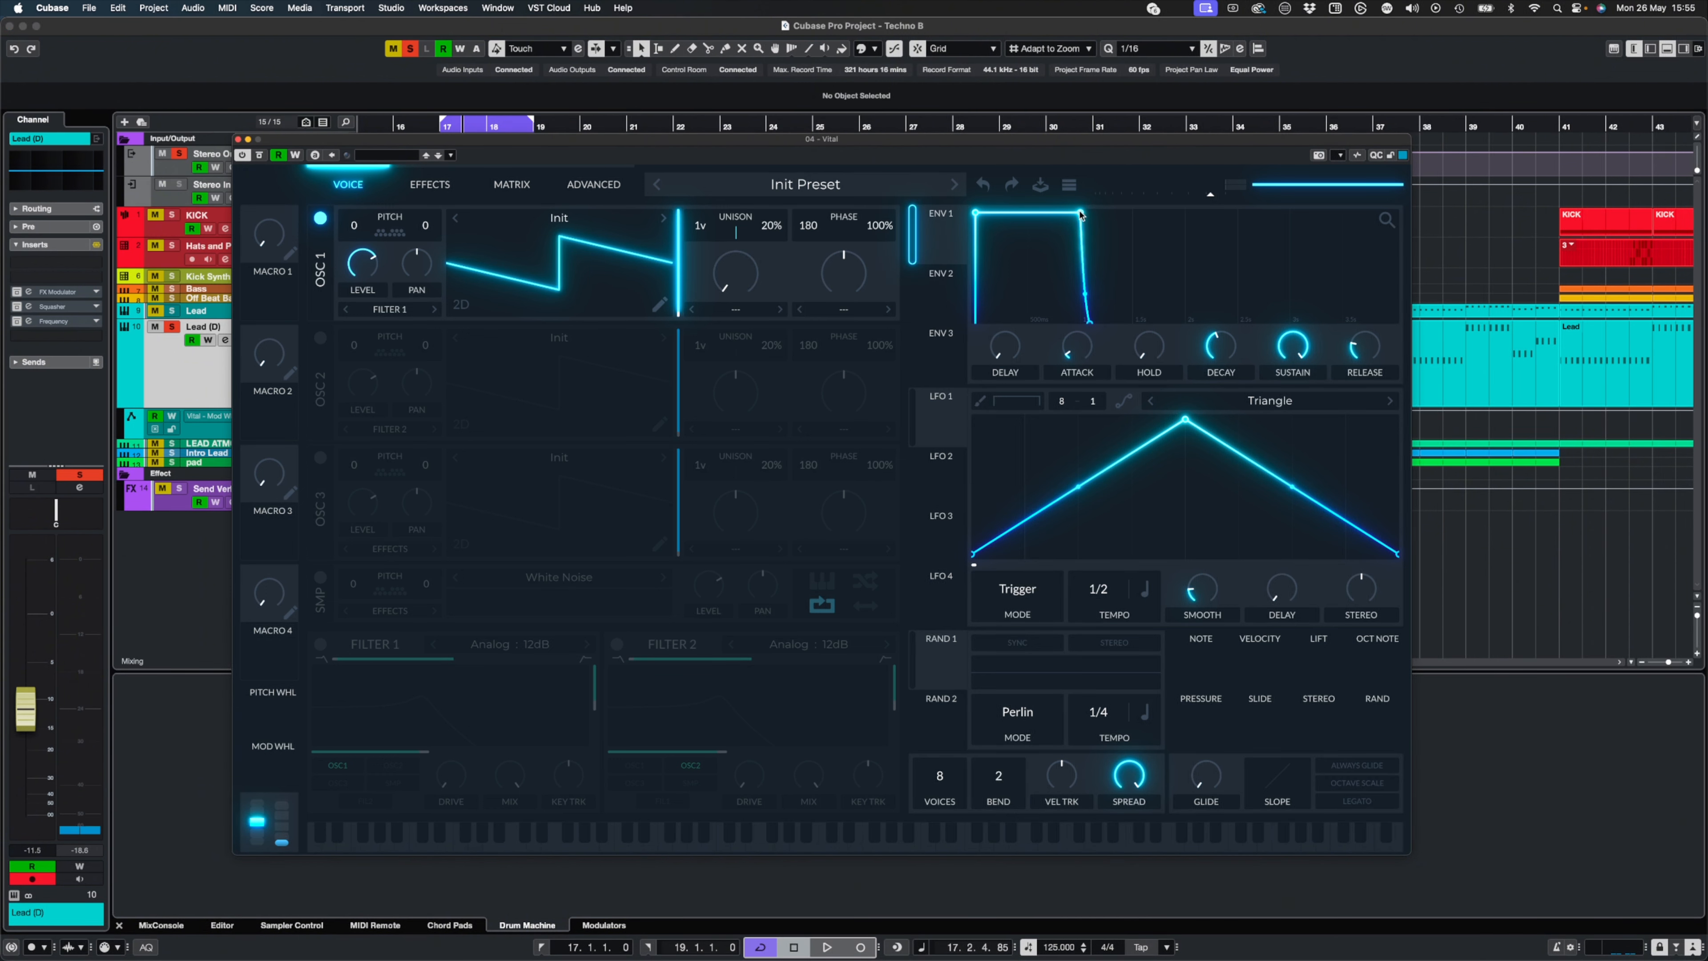
{"action": "left_click_drag", "start_coordinate": [1080, 214], "coordinate": [1010, 340]}
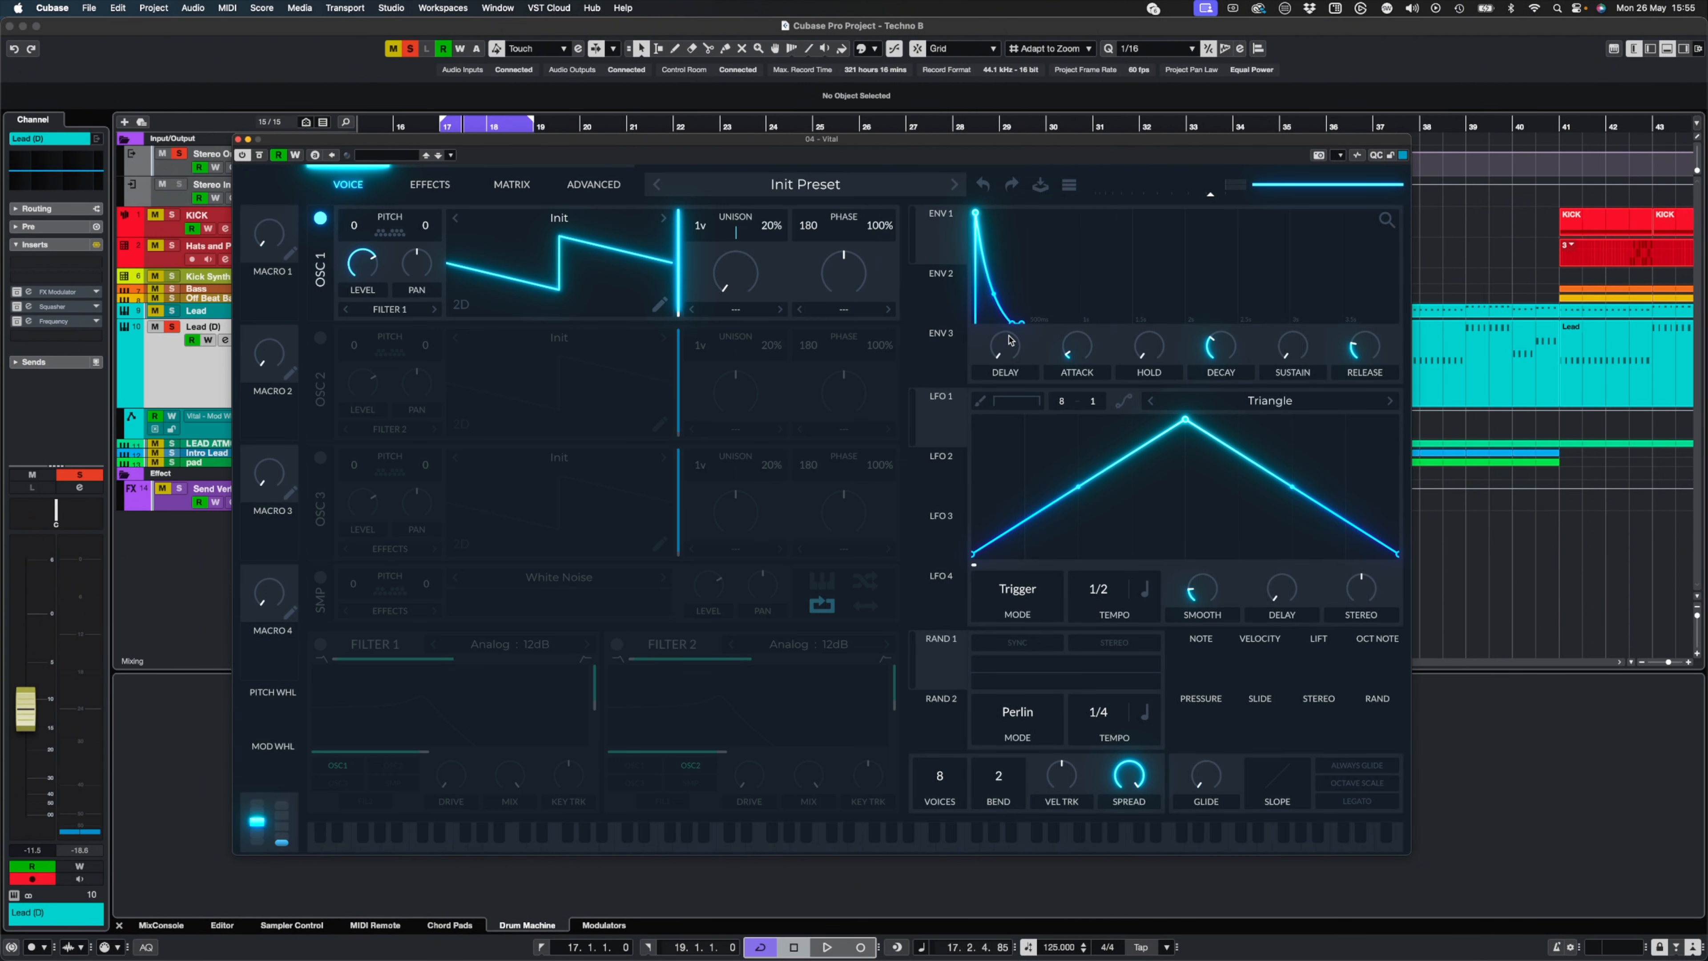
{"action": "mouse_move", "coordinate": [1218, 352]}
{"action": "key", "text": "space"}
{"action": "left_click_drag", "start_coordinate": [1374, 351], "coordinate": [1290, 351]}
{"action": "key", "text": "space"}
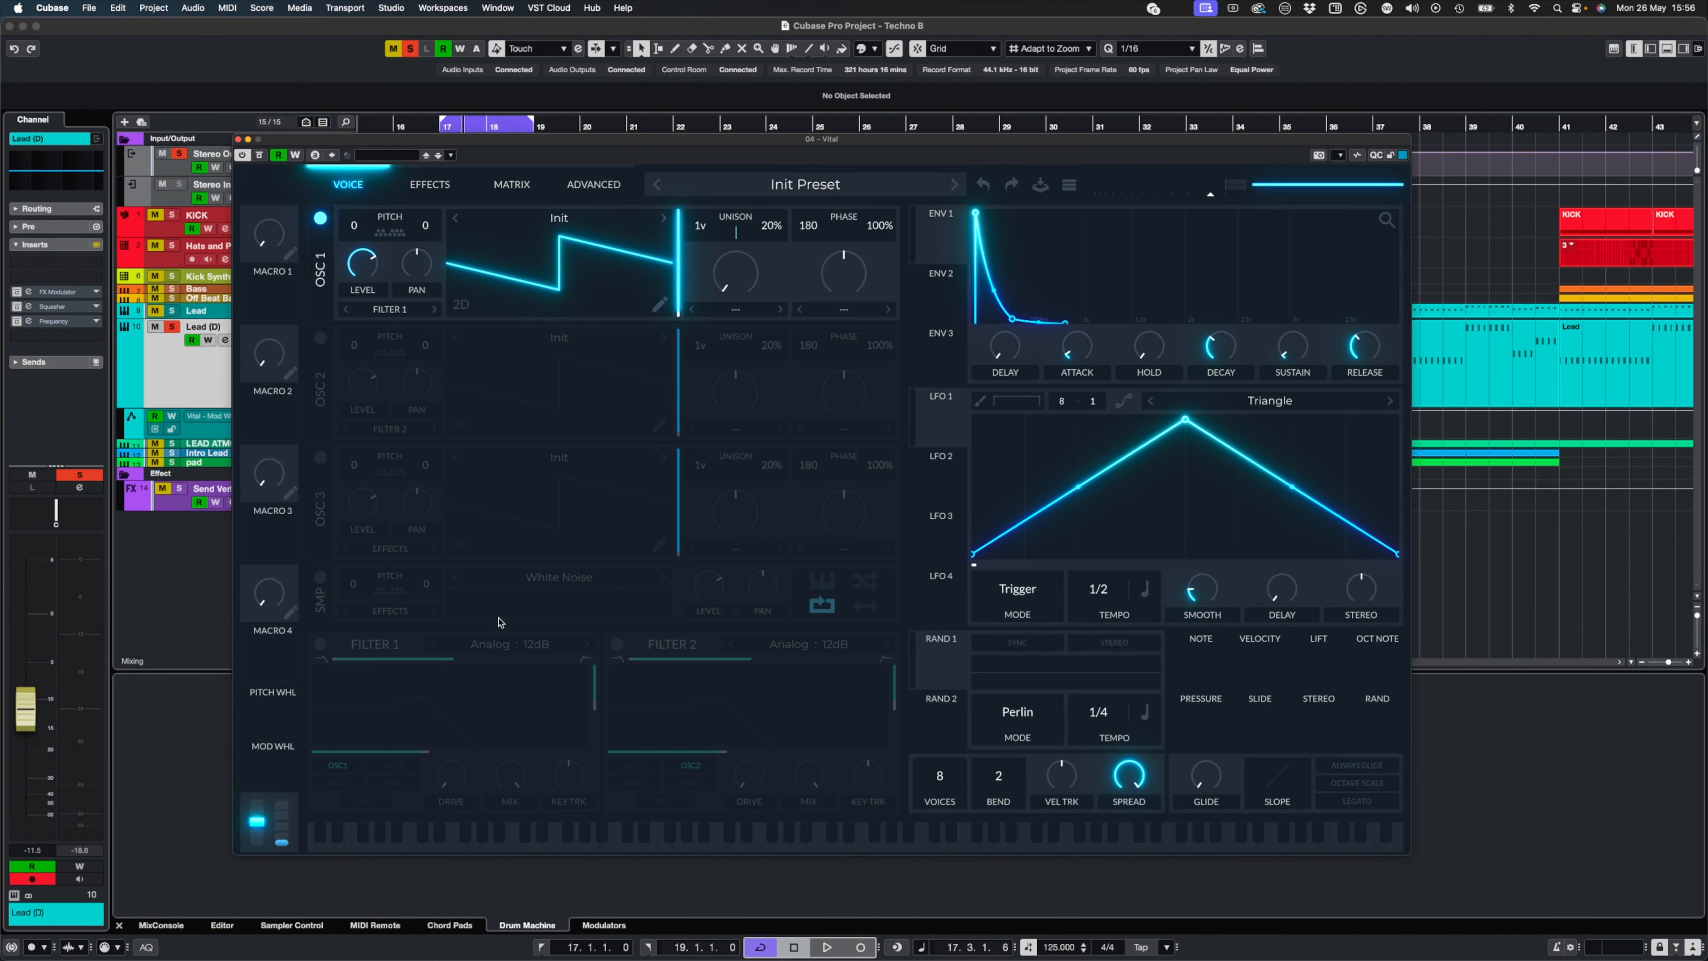
- Turn on the sampler's White Noise source and route it to Filter 1
{"action": "left_click", "coordinate": [320, 579]}
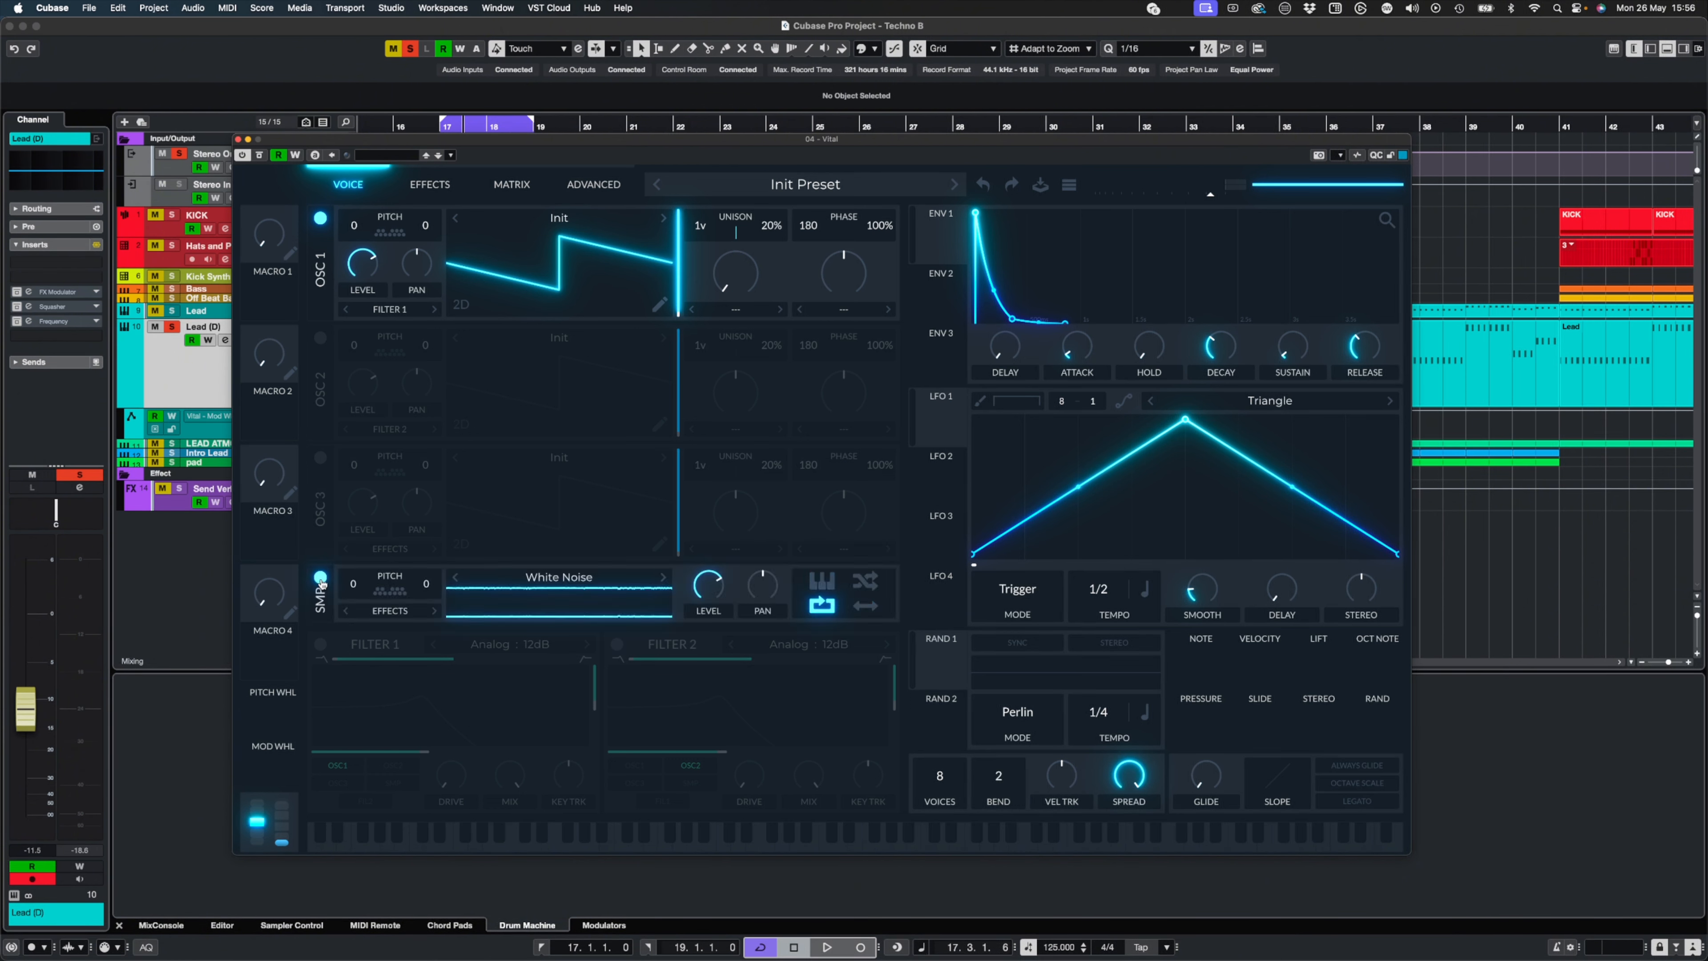
{"action": "left_click", "coordinate": [404, 611]}
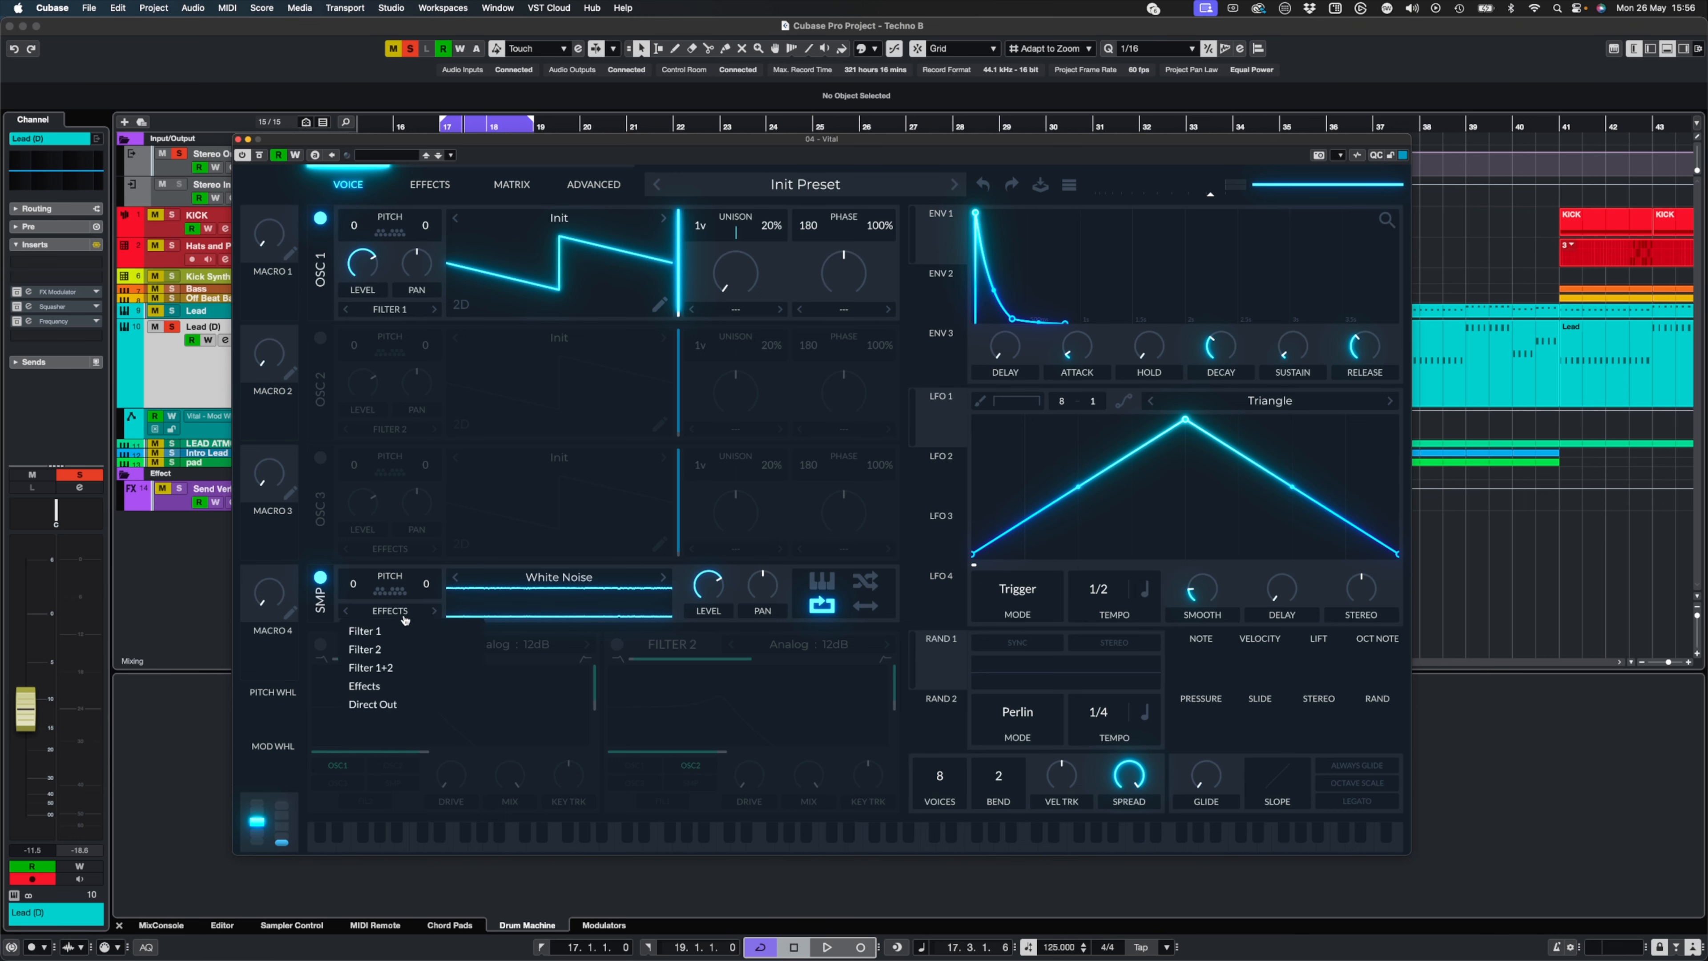
{"action": "left_click", "coordinate": [403, 632]}
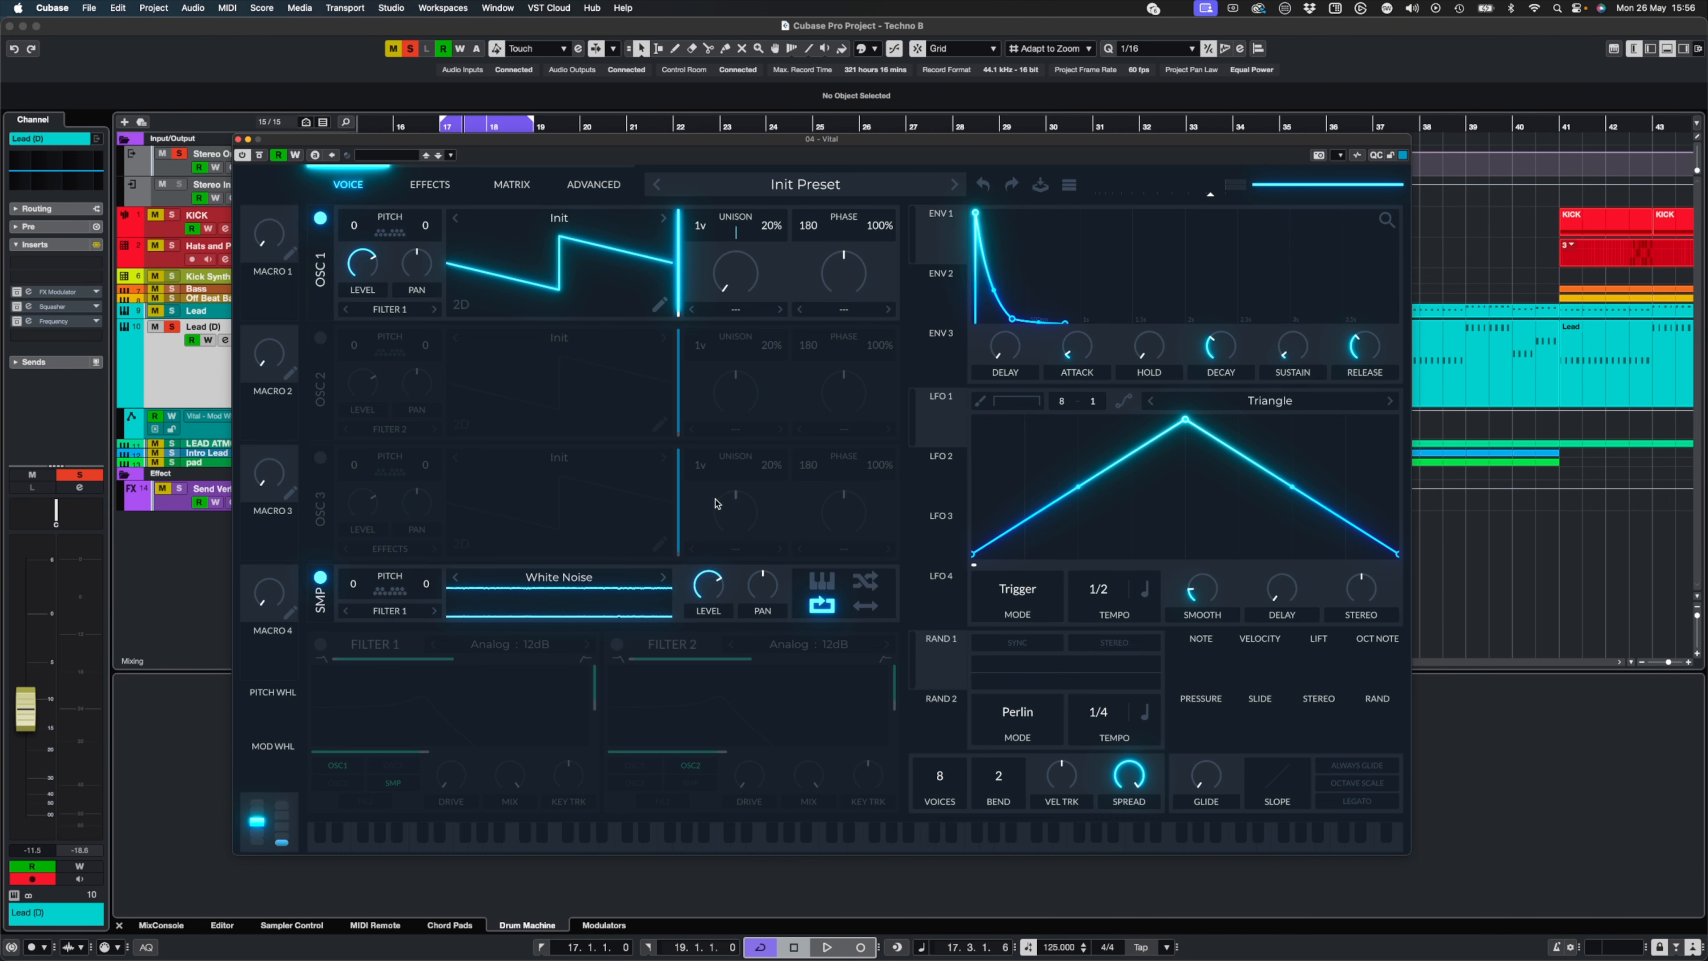
- Drop the White Noise level to zero and bring it back up to a low amount while the loop plays
{"action": "left_click_drag", "start_coordinate": [708, 583], "coordinate": [713, 606]}
{"action": "key", "text": "space"}
{"action": "mouse_move", "coordinate": [705, 578]}
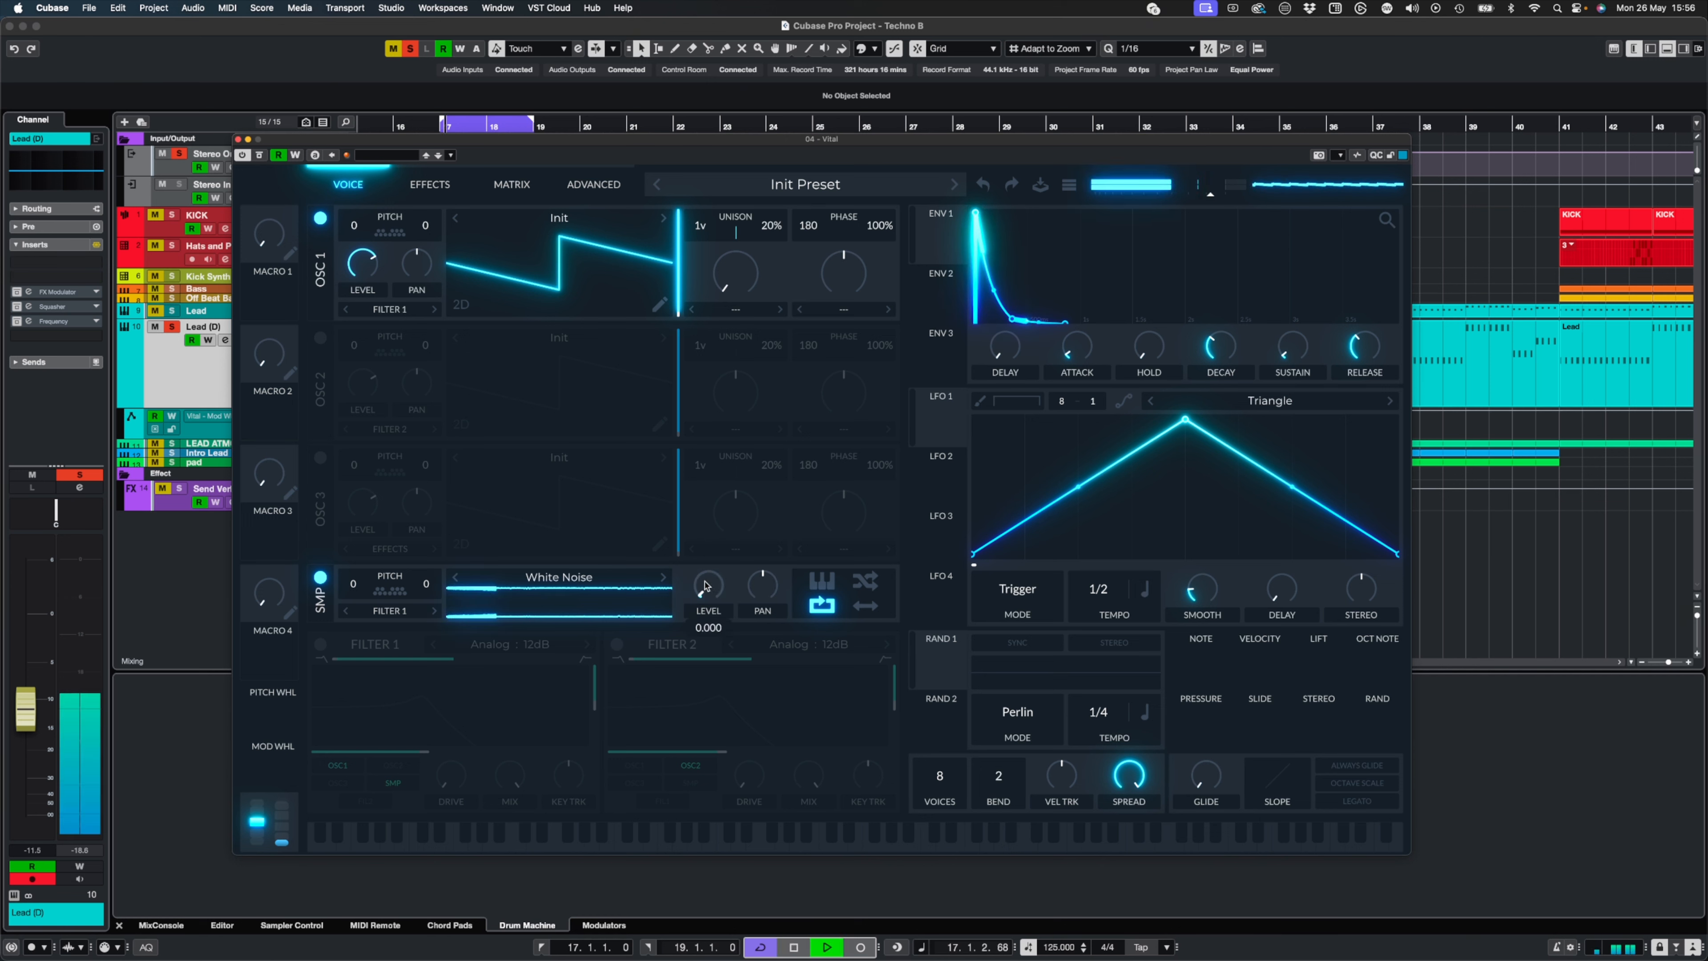
{"action": "mouse_move", "coordinate": [705, 579]}
{"action": "left_mouse_down"}
{"action": "mouse_move", "coordinate": [708, 546]}
{"action": "mouse_move", "coordinate": [707, 564]}
{"action": "left_mouse_up"}
{"action": "key", "text": "space"}
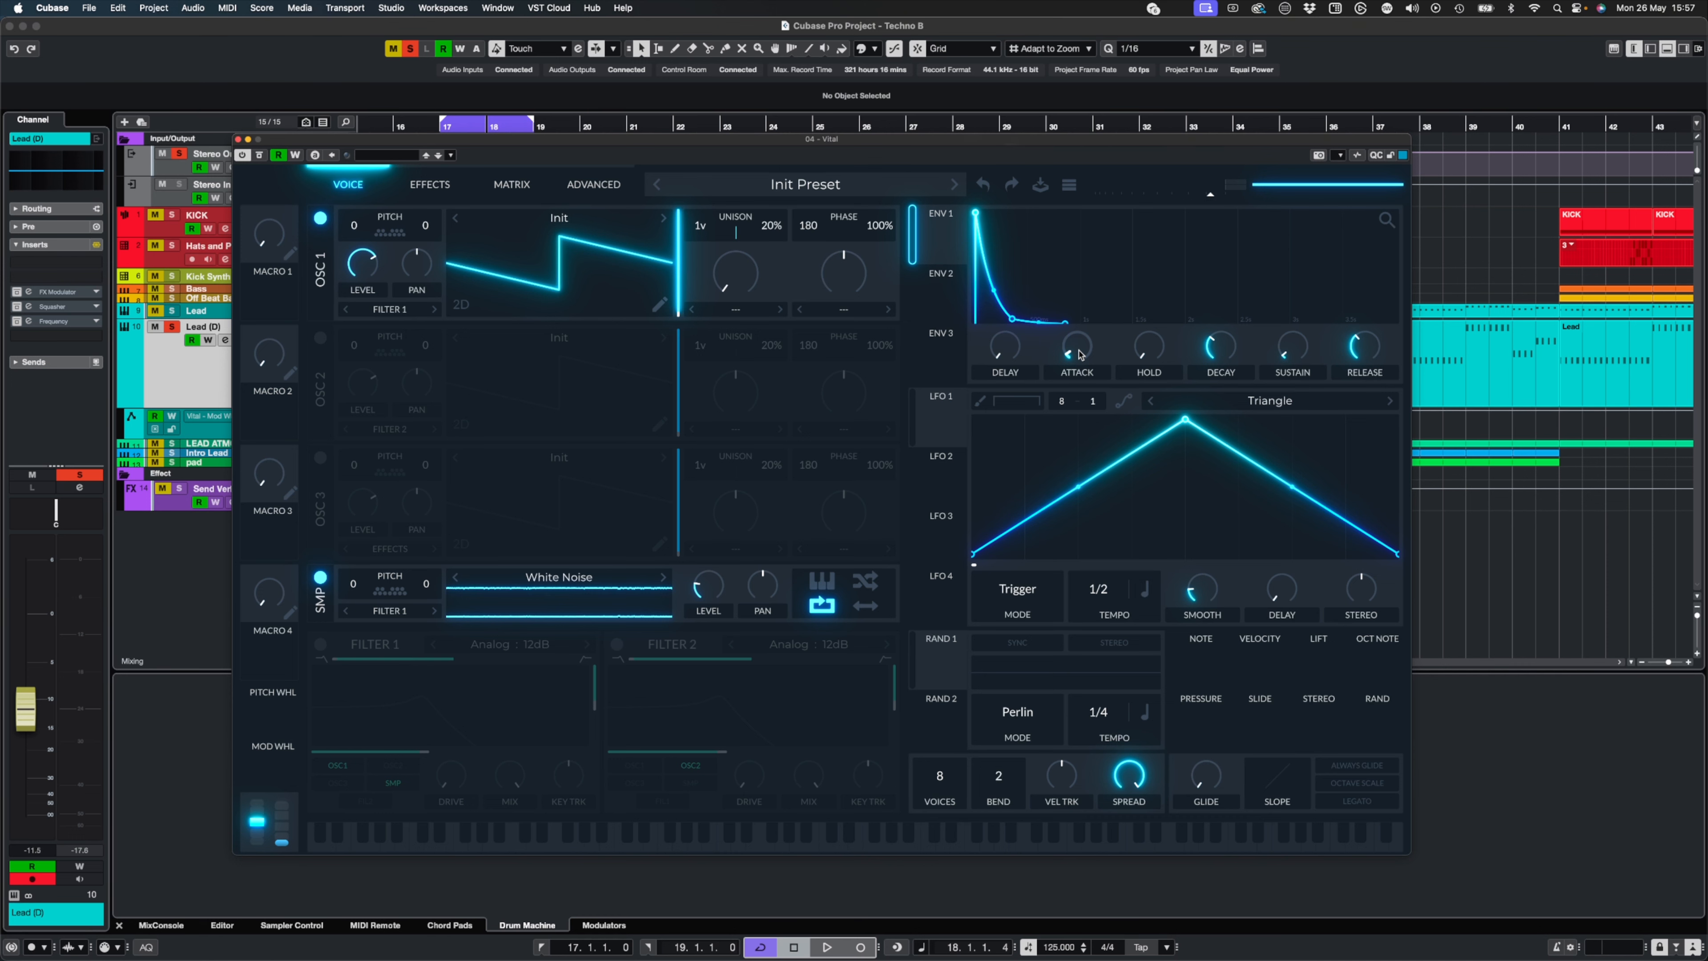
- Set envelope 1's attack to 0.004 secs while auditioning the loop
{"action": "key", "text": "space"}
{"action": "mouse_move", "coordinate": [1072, 351]}
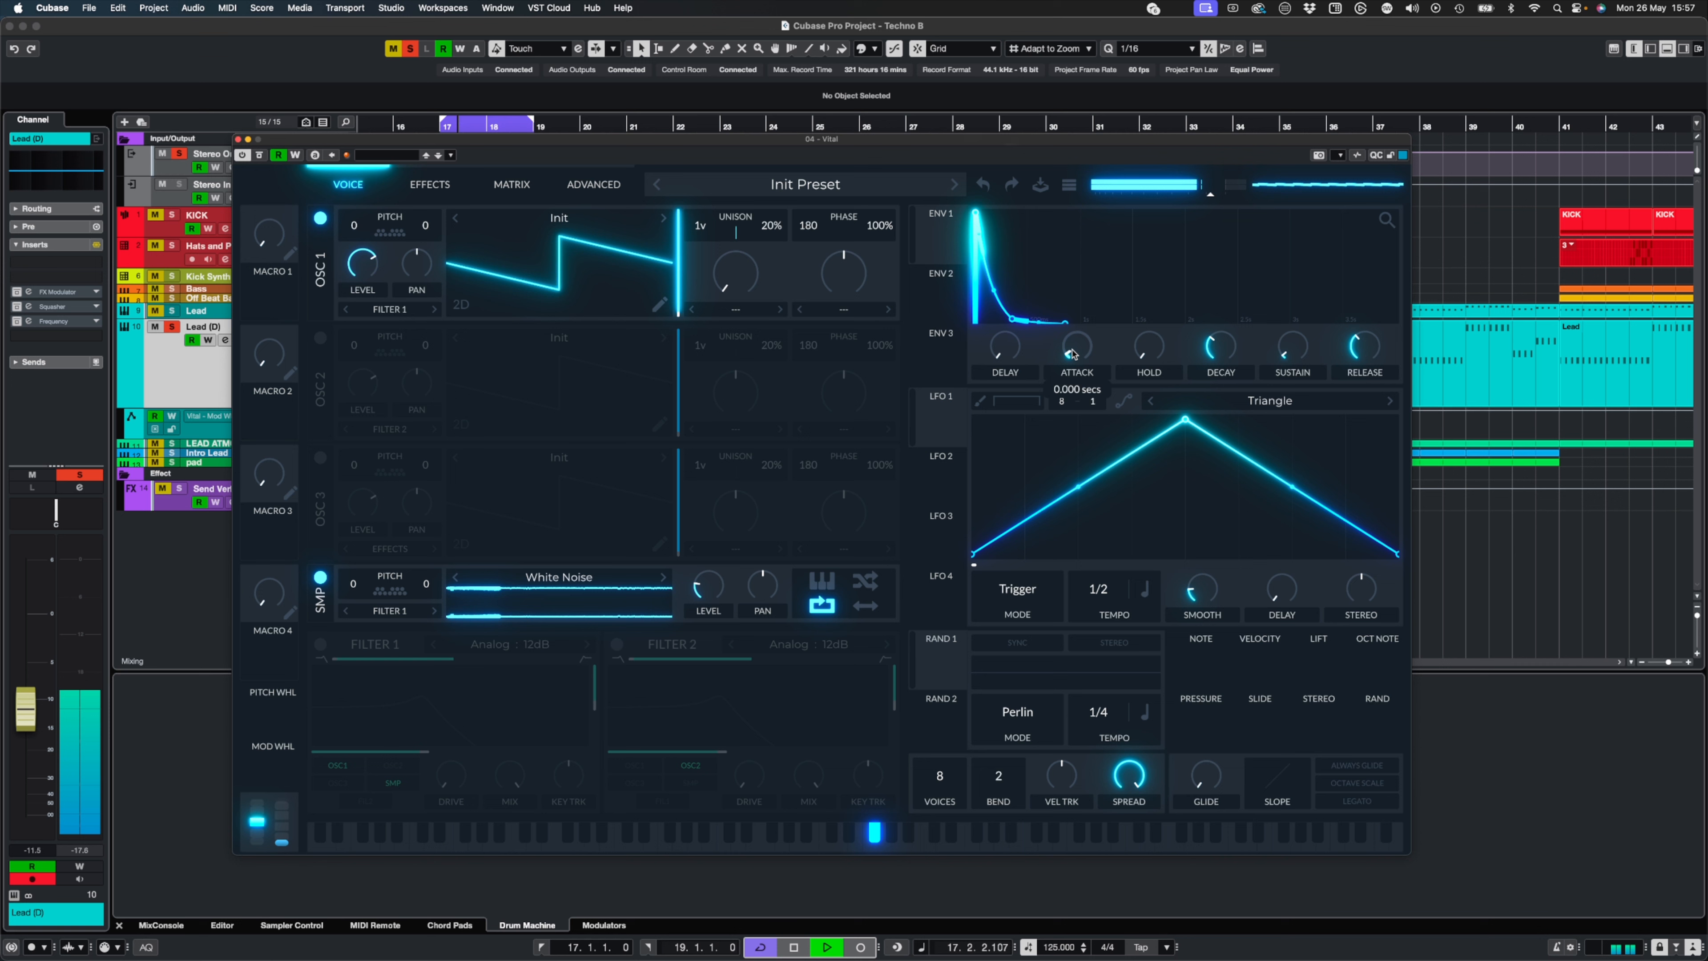
{"action": "left_click_drag", "start_coordinate": [1074, 352], "coordinate": [1075, 350]}
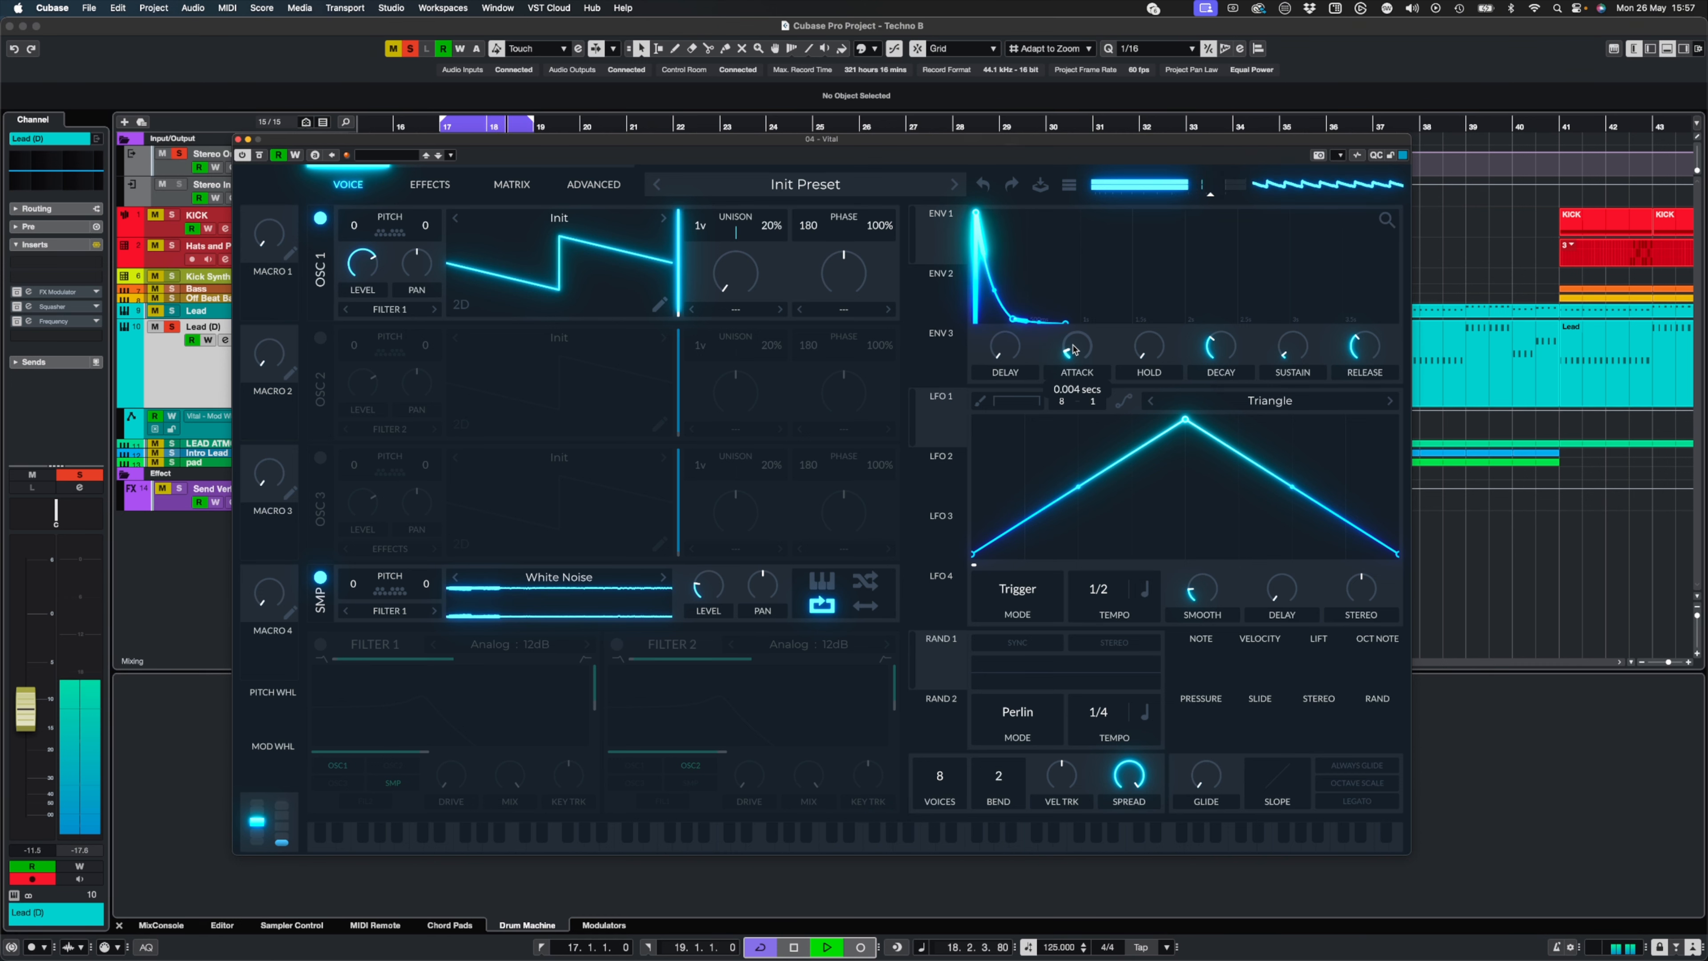
{"action": "key", "text": "space"}
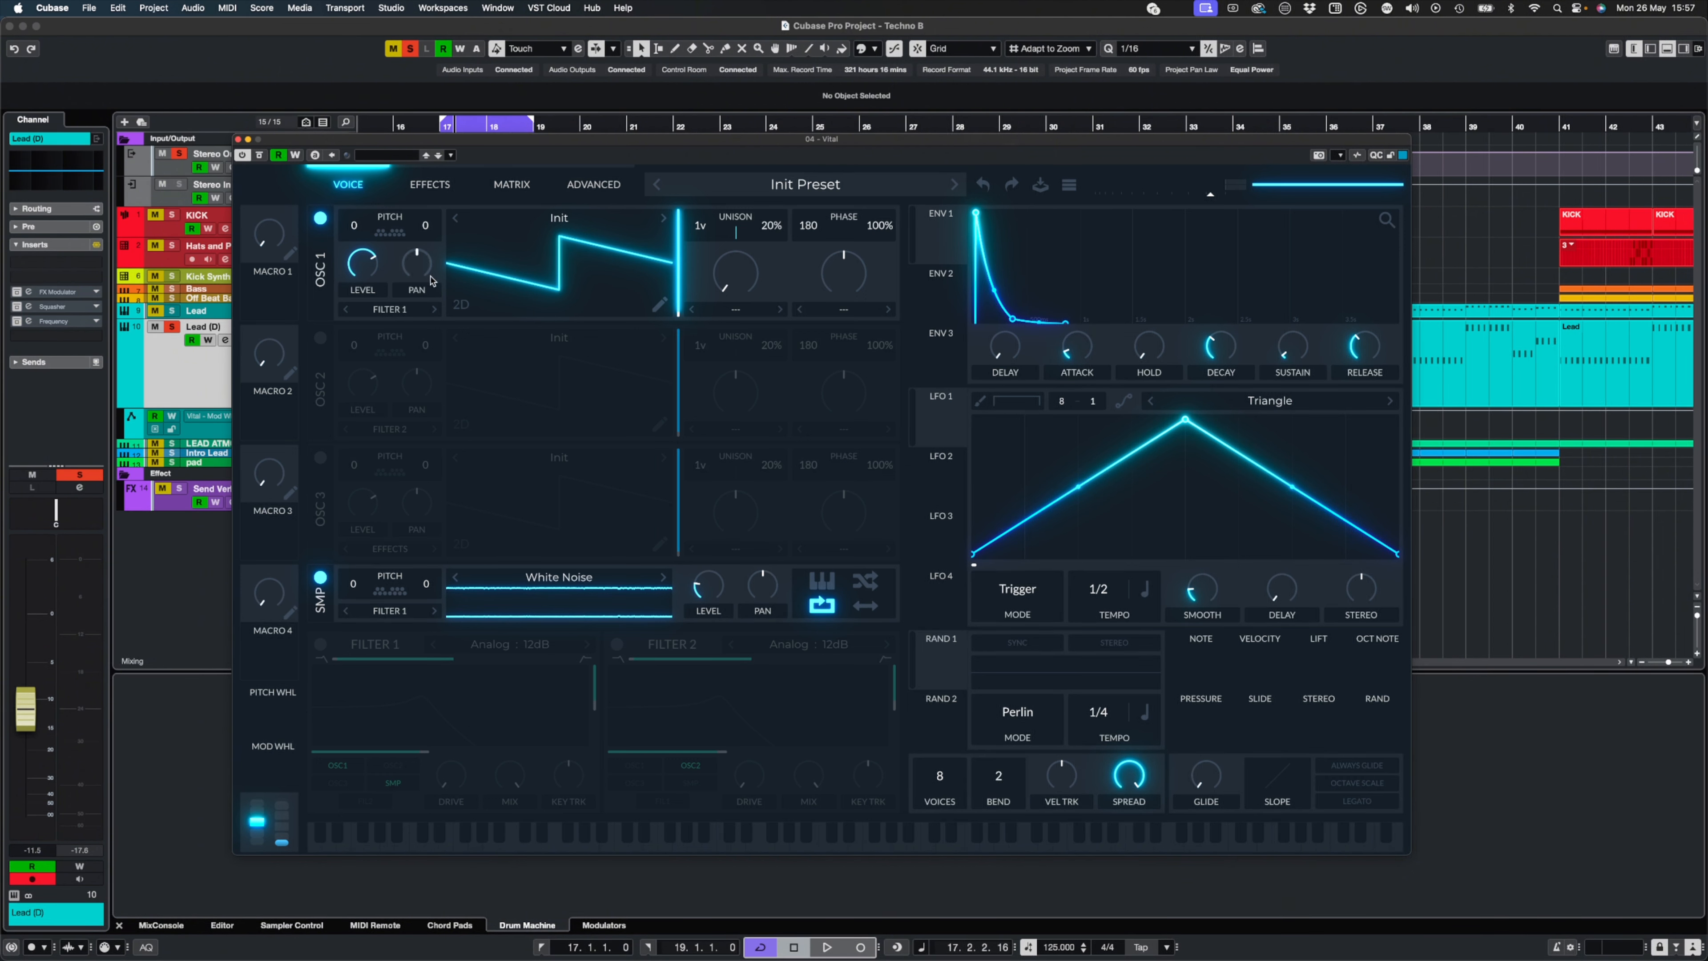
- Enable the reverb in the synth's effects and move it to the first place in the chain
{"action": "left_click", "coordinate": [429, 185]}
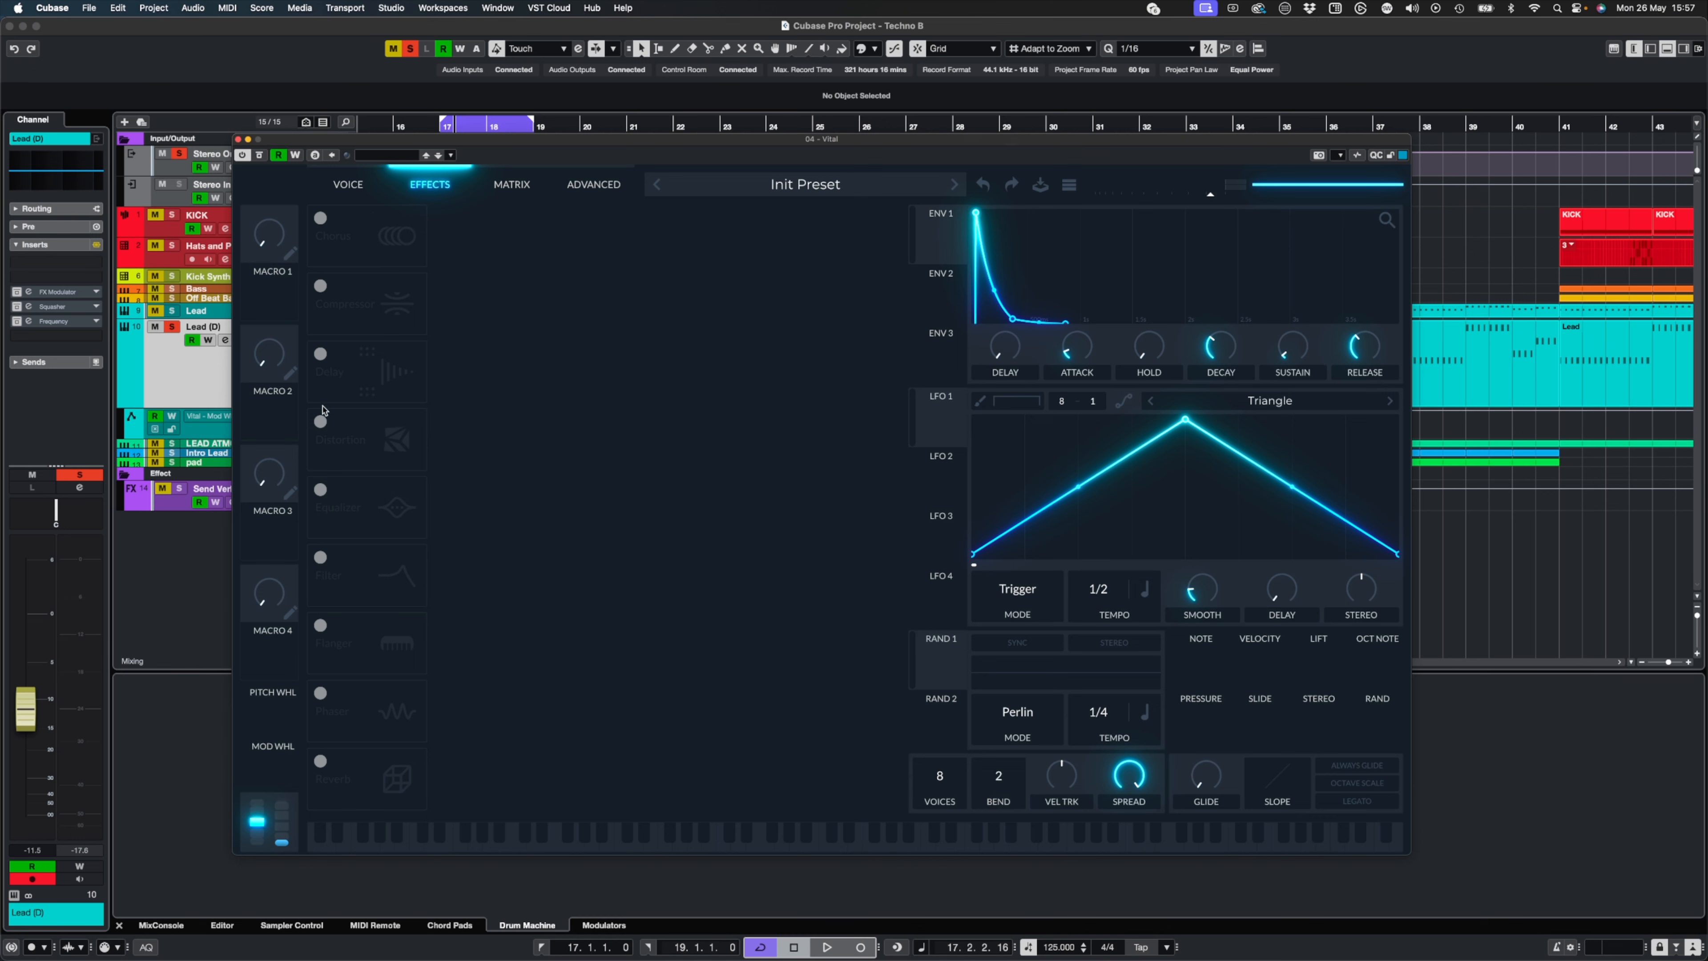
{"action": "left_click", "coordinate": [319, 776]}
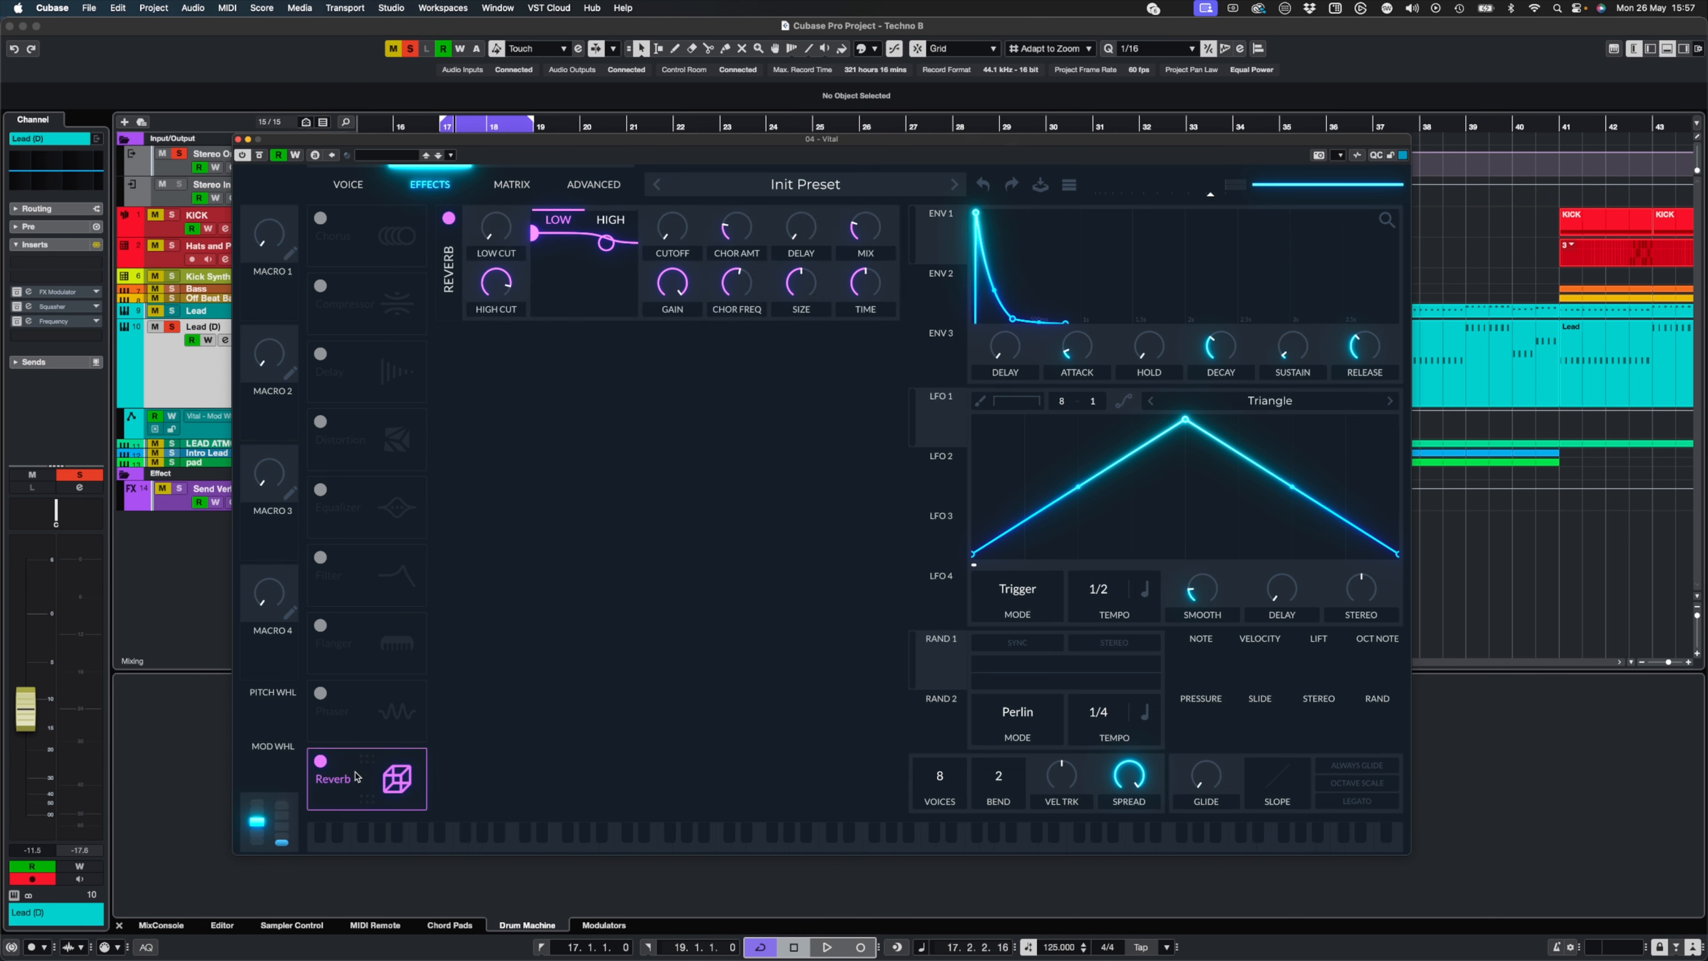
{"action": "left_click_drag", "start_coordinate": [358, 778], "coordinate": [367, 232]}
- Raise the reverb's low cut, increase its size and time, cut its low shelf by about 2.3 dB, and audition the result
{"action": "left_click_drag", "start_coordinate": [506, 253], "coordinate": [495, 176]}
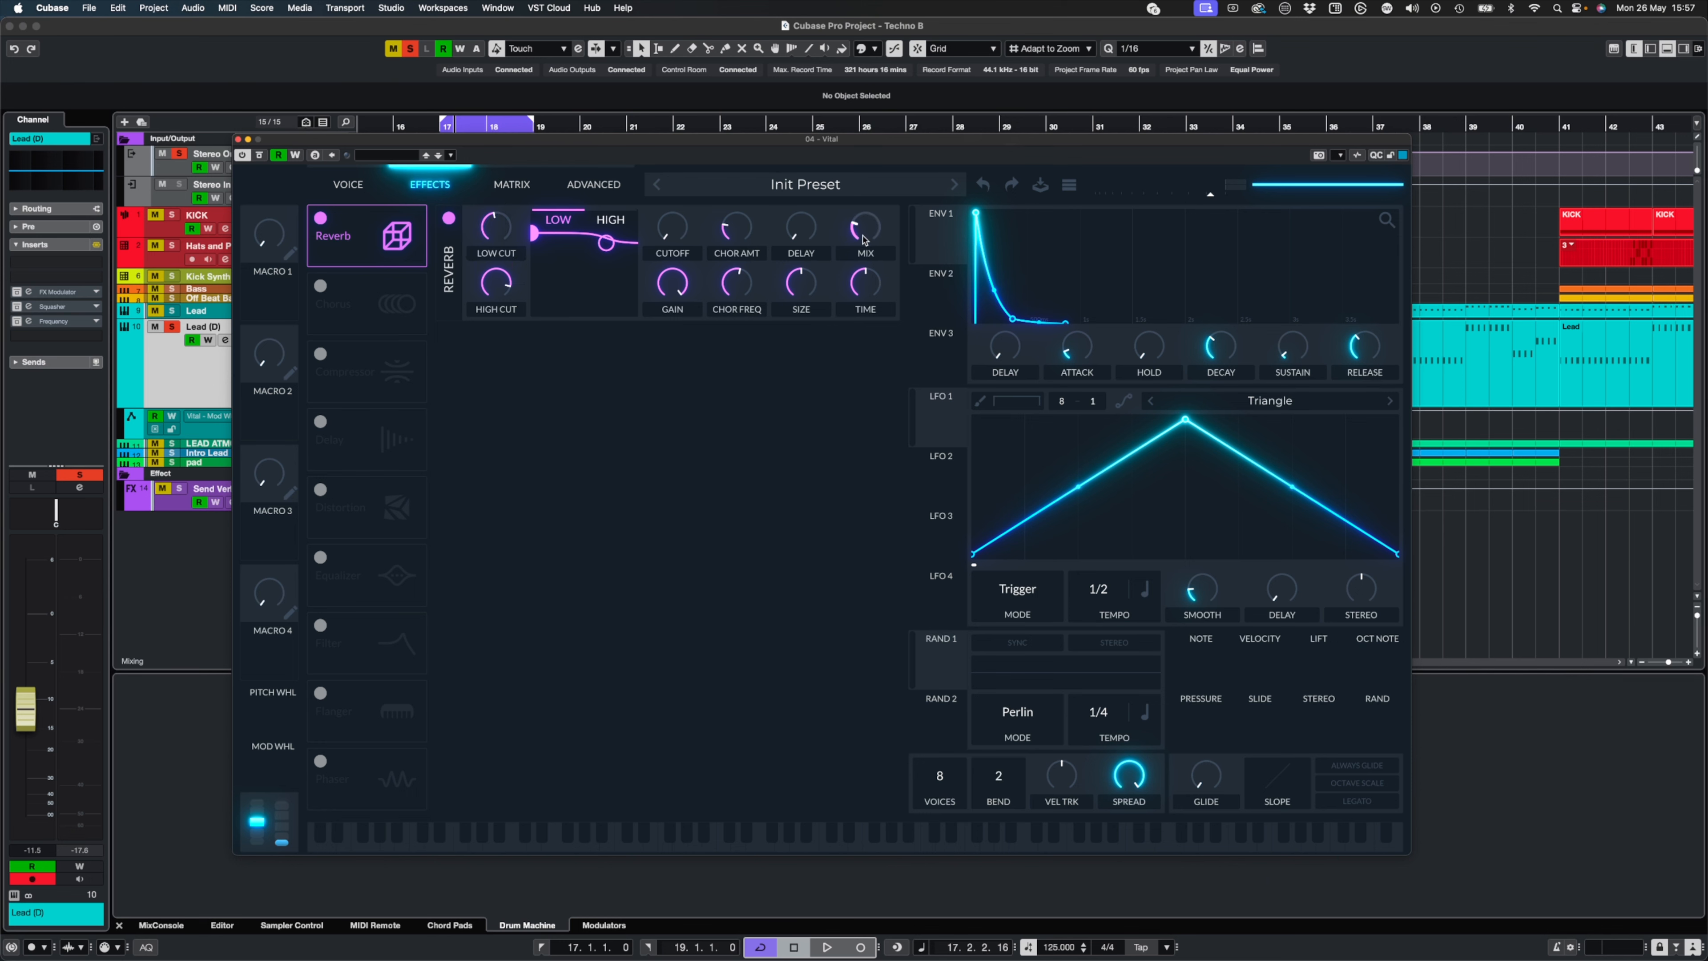
{"action": "left_click_drag", "start_coordinate": [865, 286], "coordinate": [809, 275]}
{"action": "left_click_drag", "start_coordinate": [535, 233], "coordinate": [559, 260]}
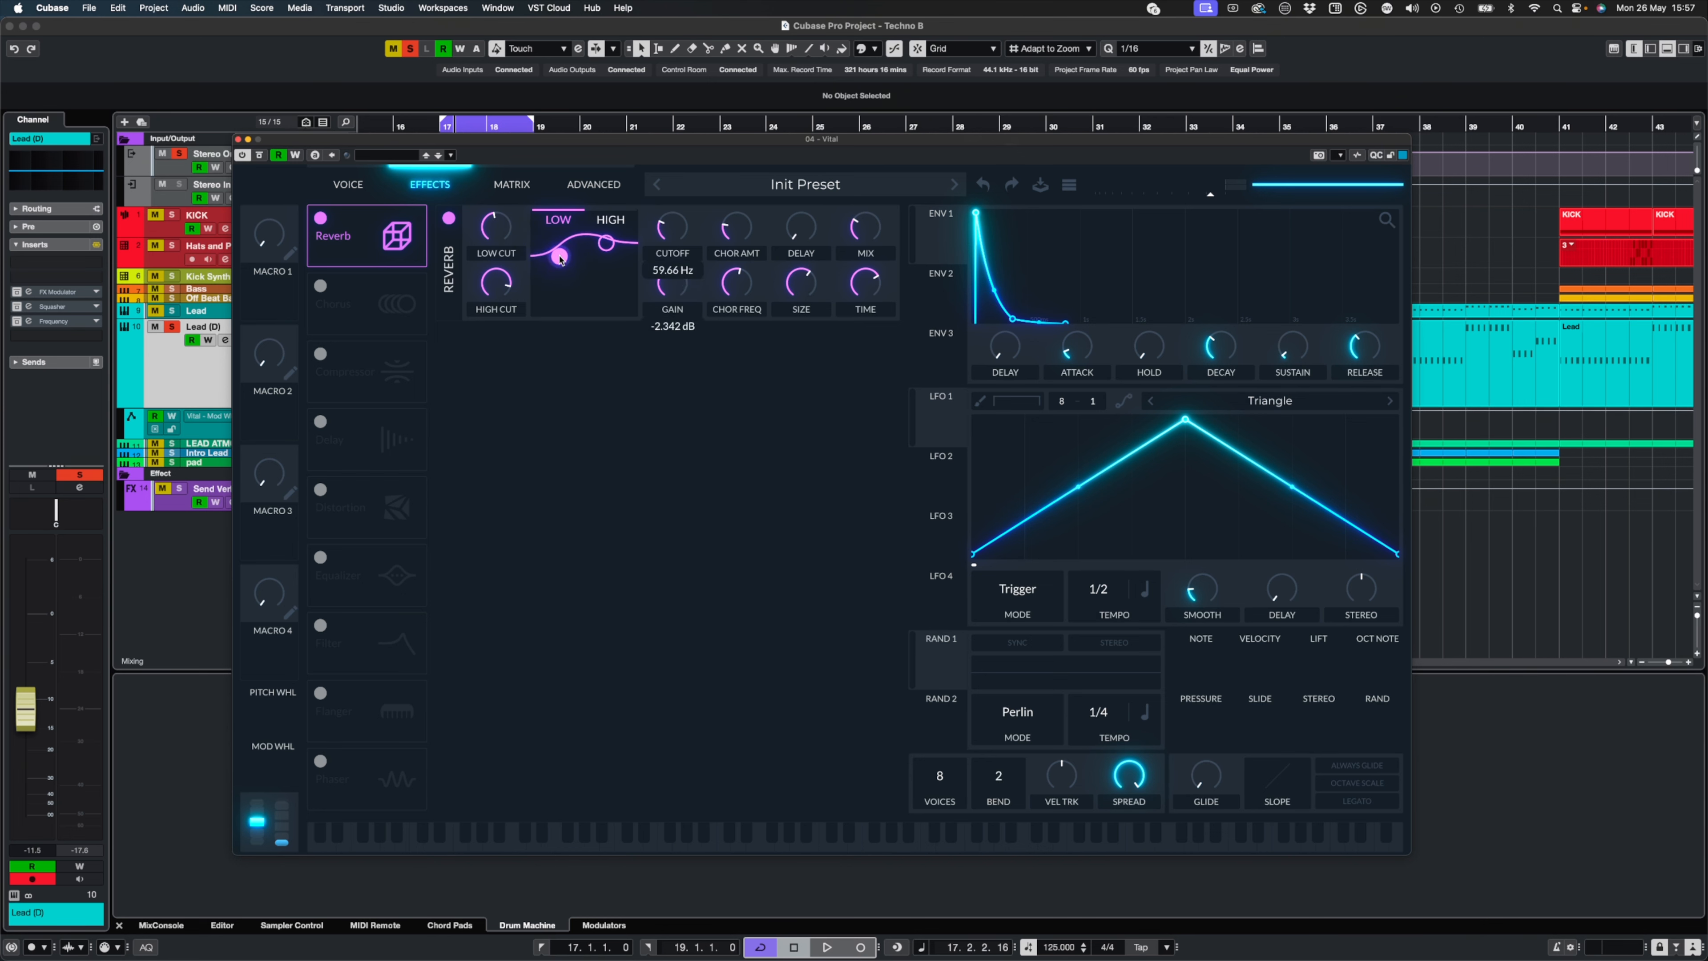
{"action": "left_click_drag", "start_coordinate": [662, 228], "coordinate": [662, 224]}
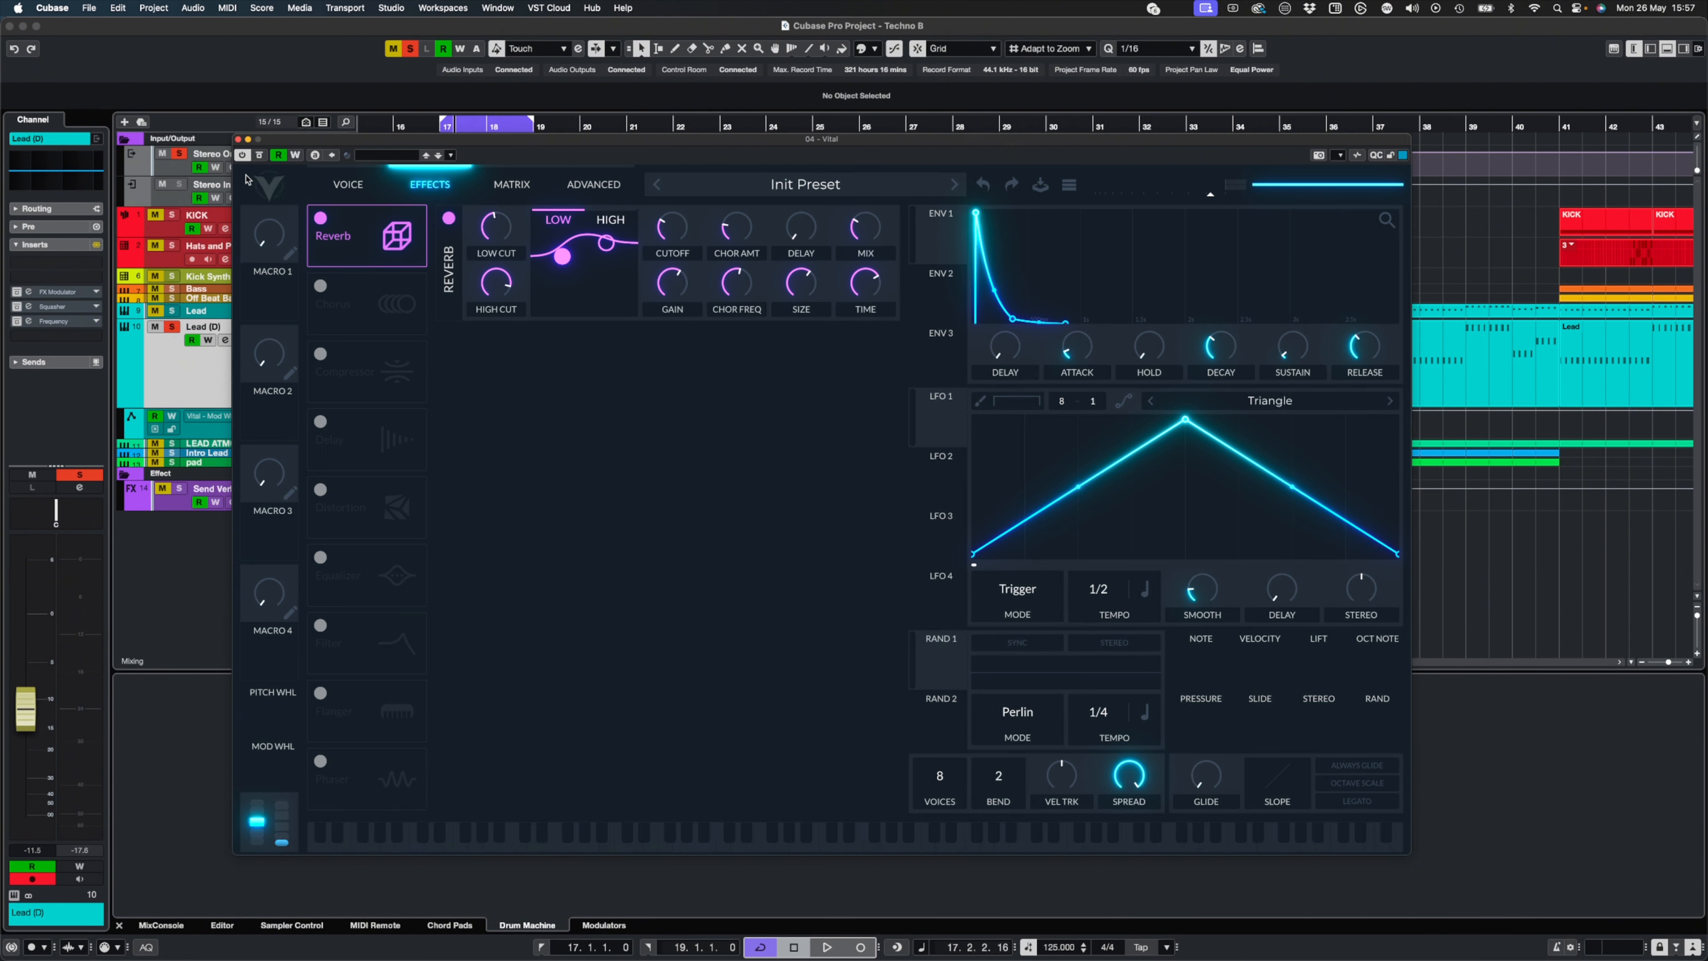
{"action": "key", "text": "KP_1"}
{"action": "key", "text": "space"}
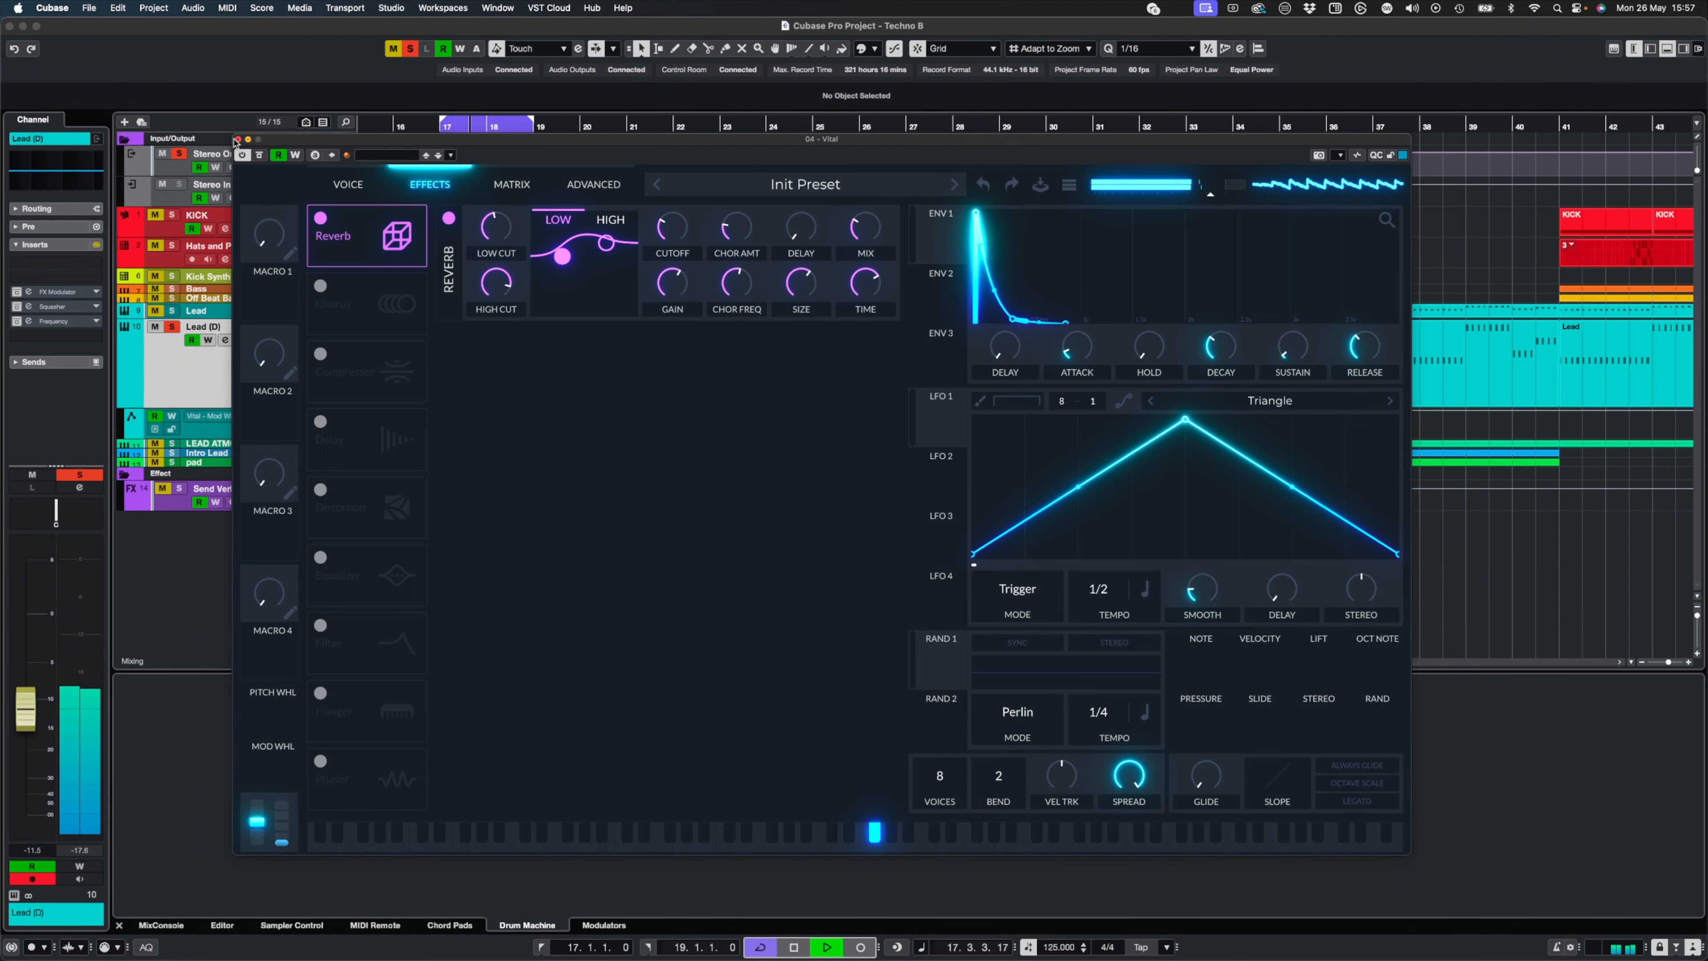
{"action": "key", "text": "space"}
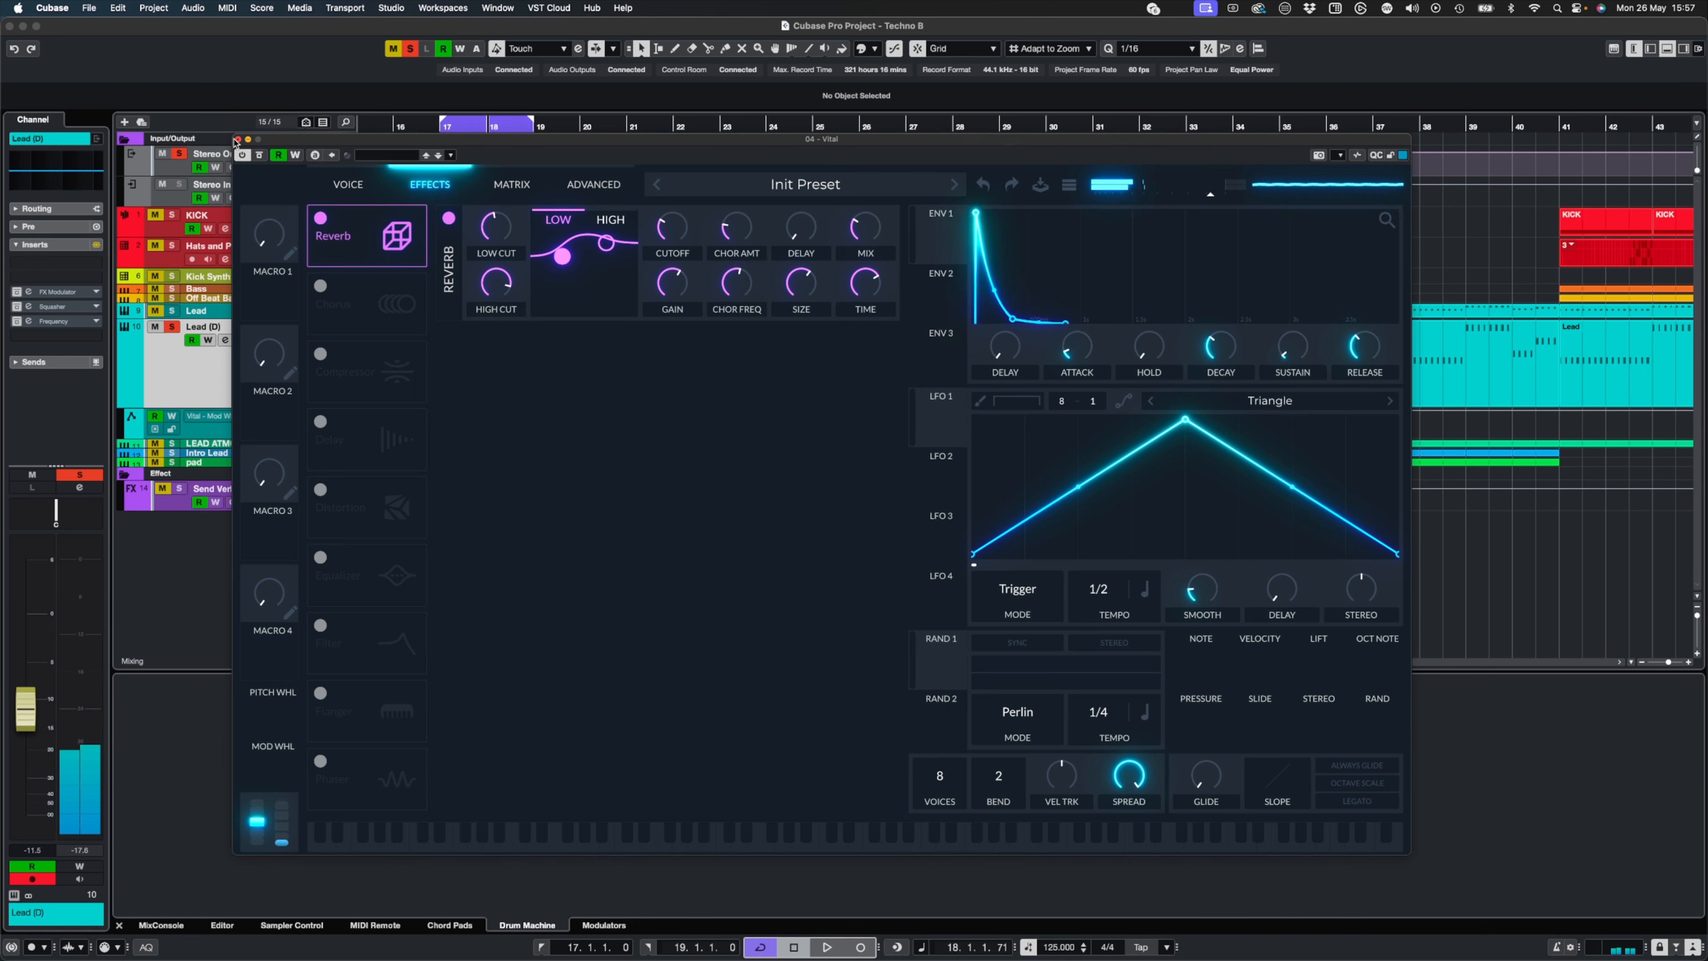
- Turn on Filter 1 with the Analog 12dB type, take its resonance down to minimum and lower its cutoff slightly
{"action": "mouse_move", "coordinate": [859, 248]}
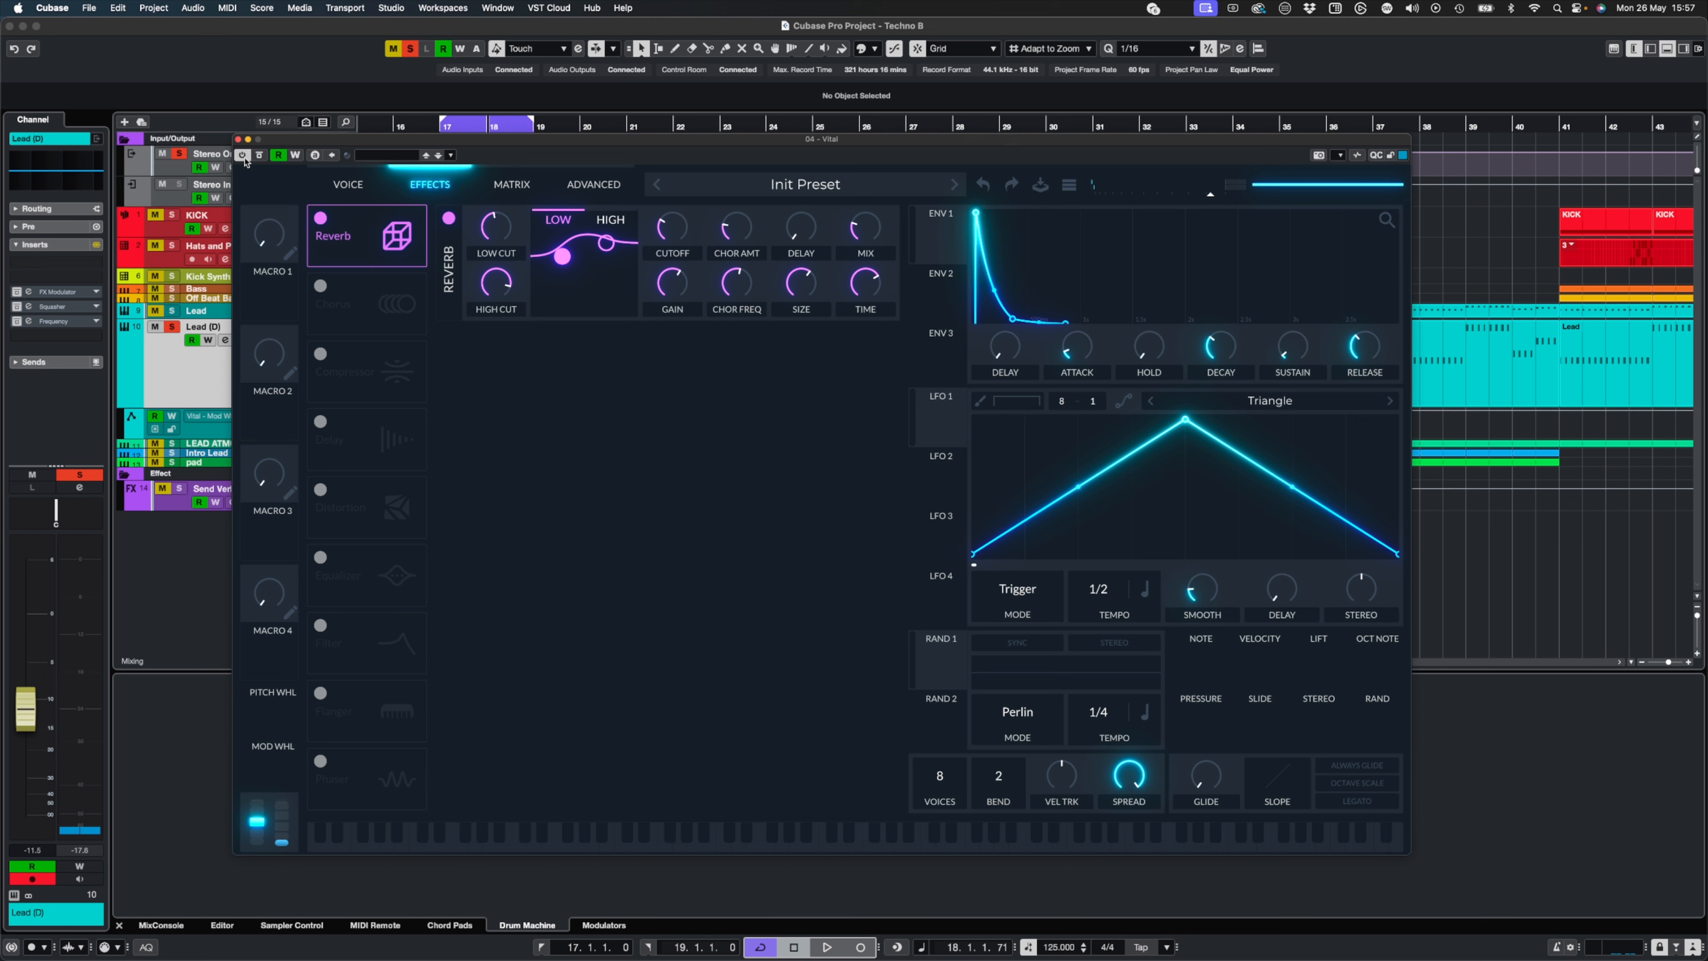
{"action": "left_click", "coordinate": [349, 187]}
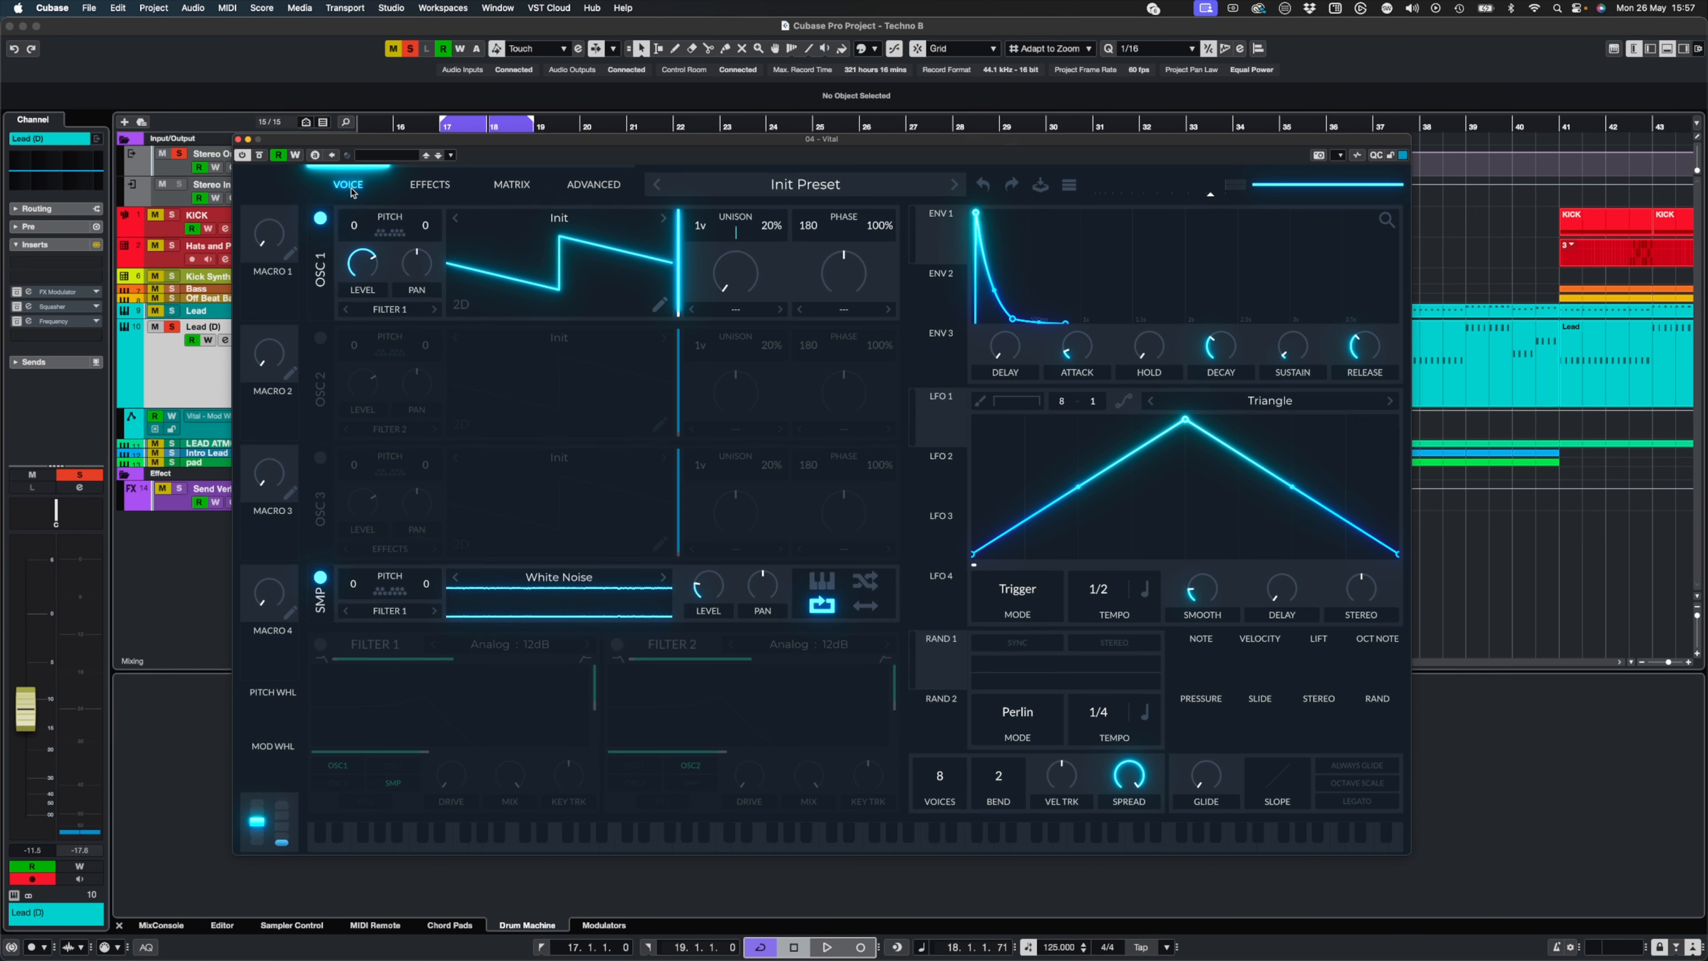
{"action": "left_click", "coordinate": [320, 645]}
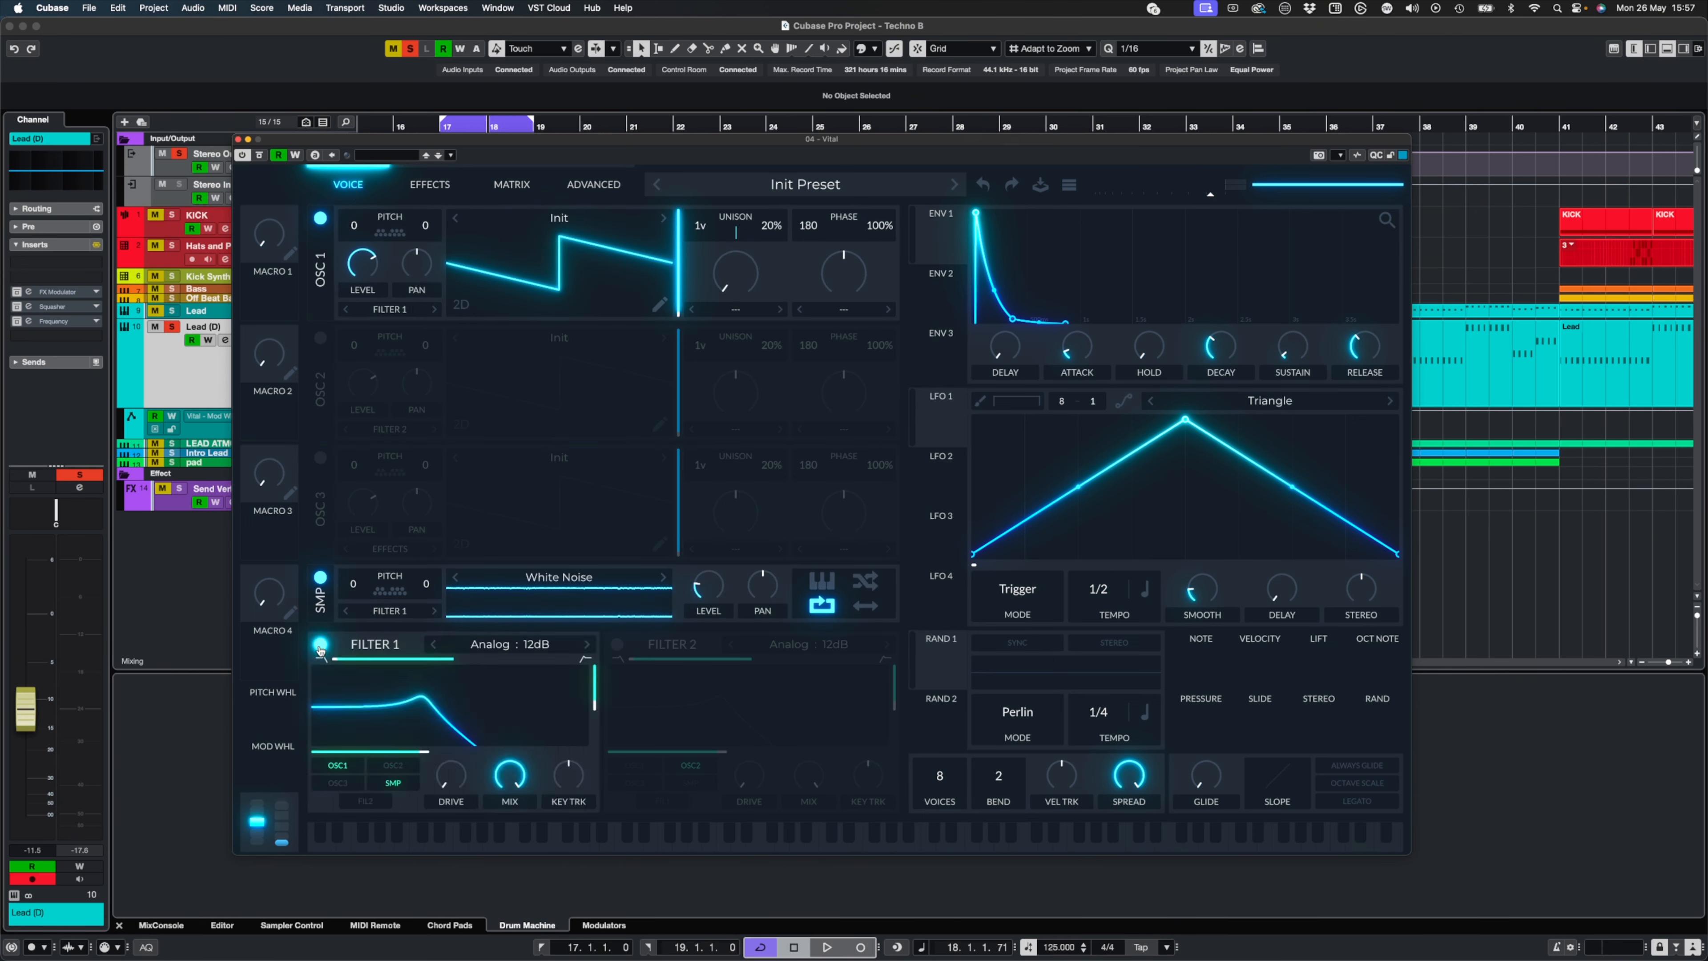
{"action": "left_click_drag", "start_coordinate": [594, 697], "coordinate": [594, 747]}
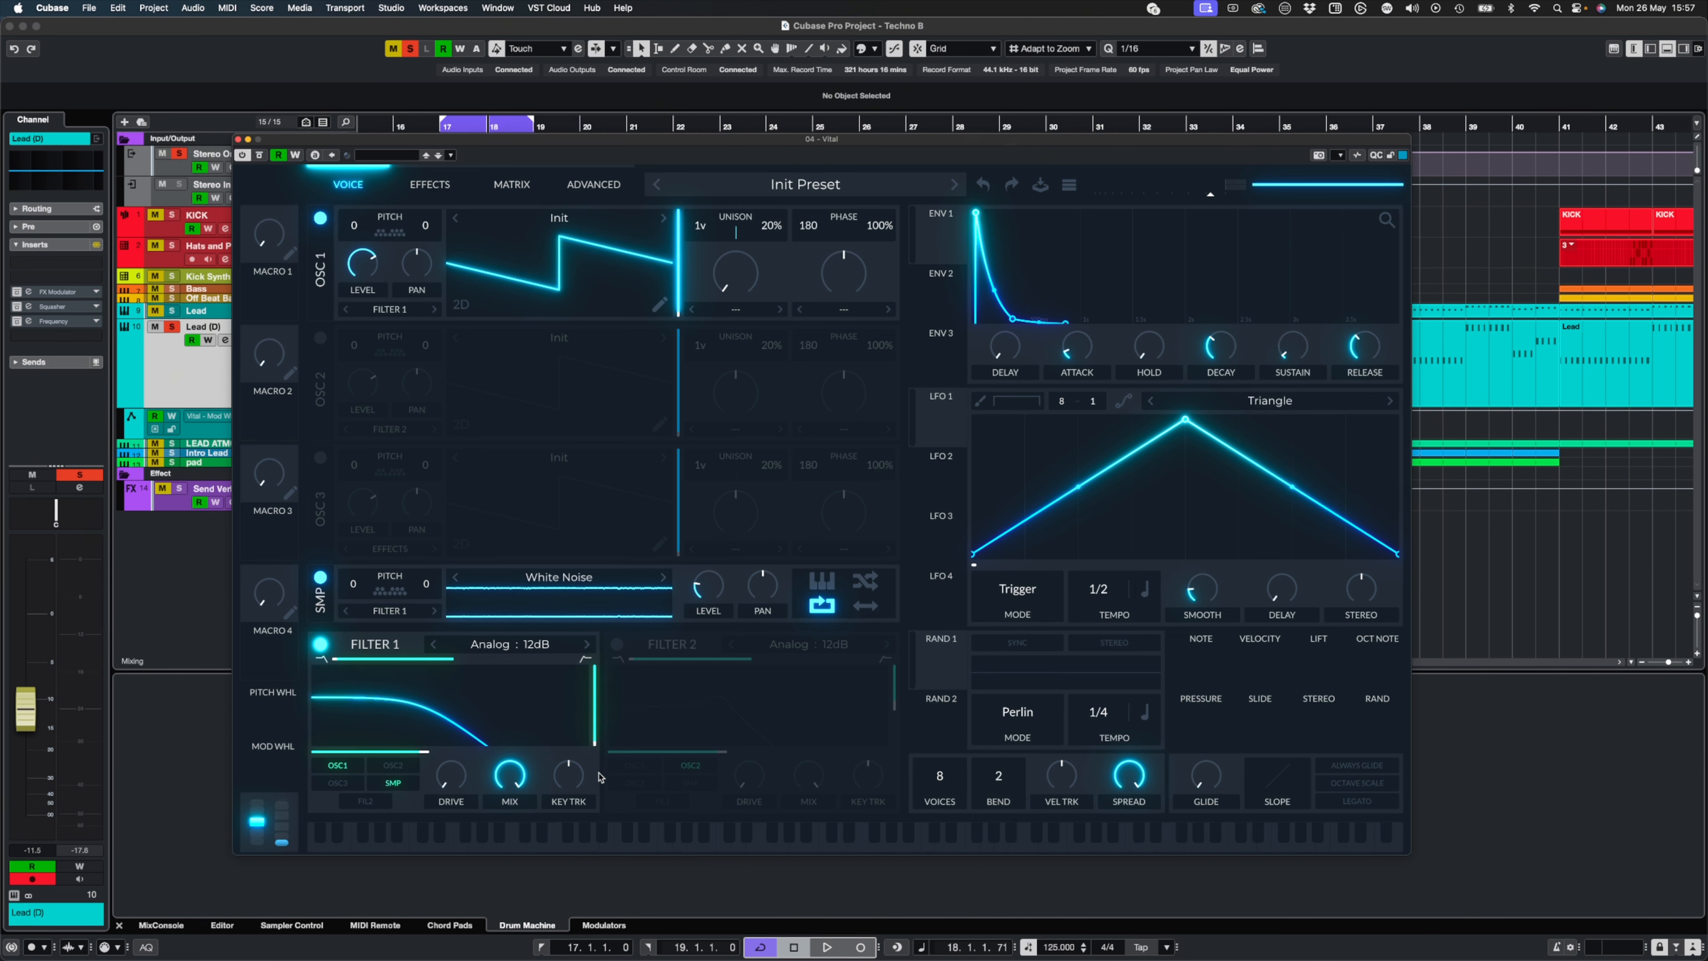
{"action": "left_click_drag", "start_coordinate": [425, 752], "coordinate": [395, 758]}
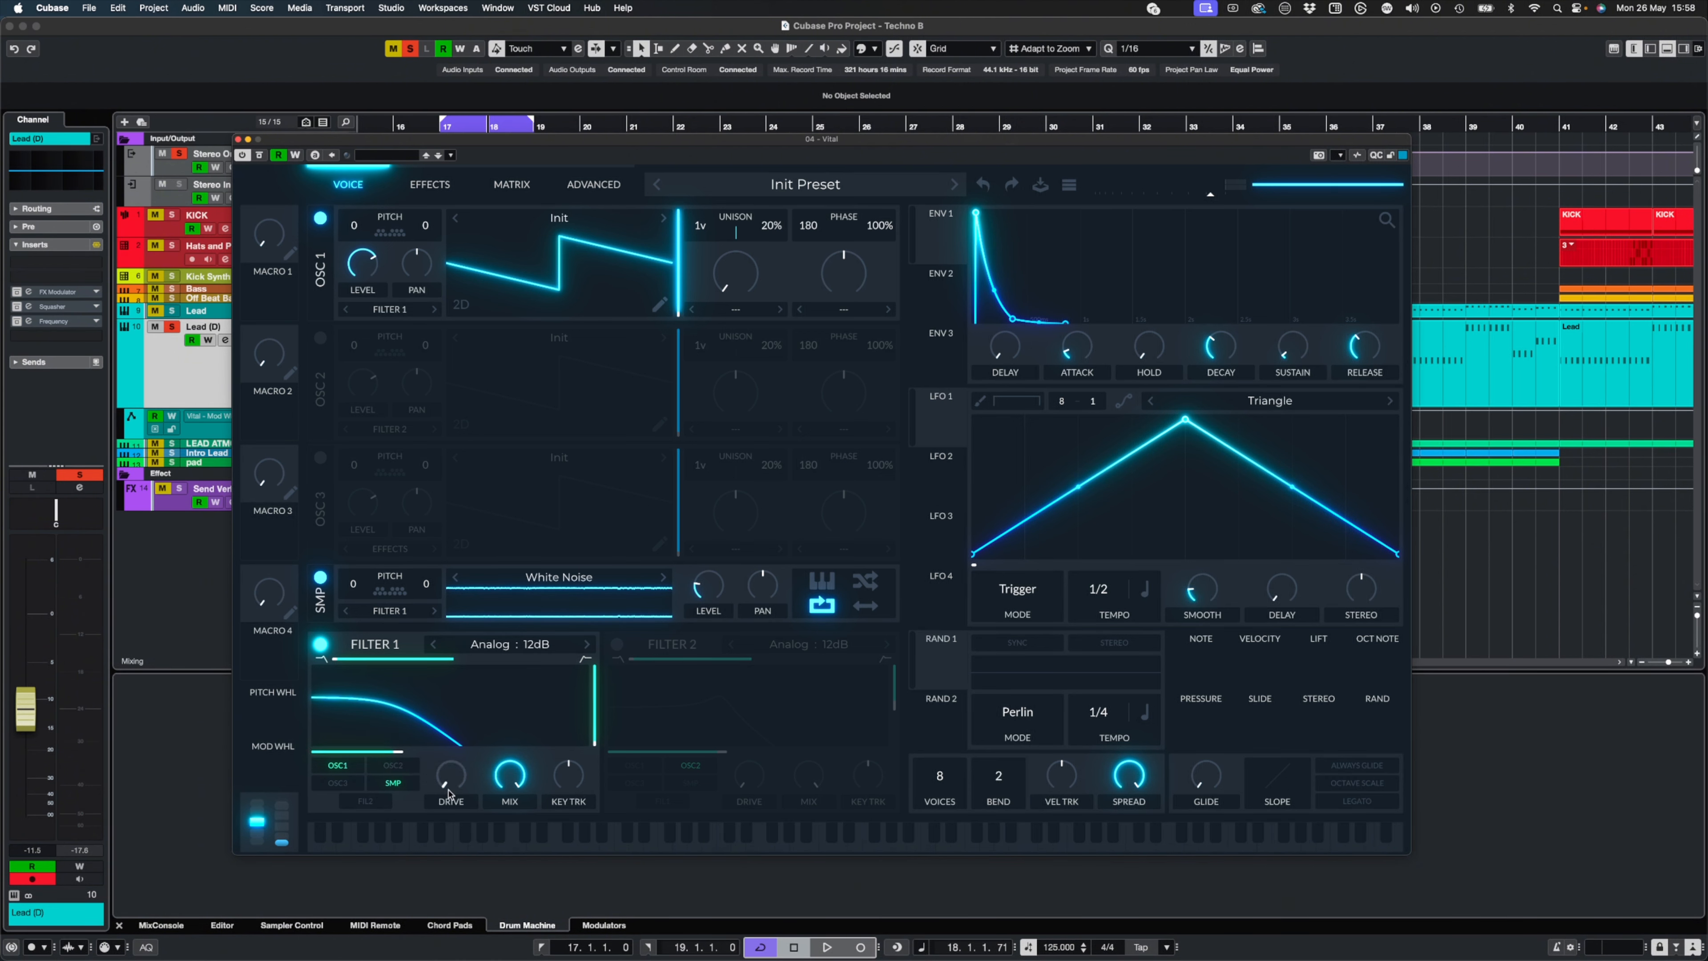
- Assign envelope 2 to Filter 1's cutoff and reshape it into a short decay with no sustain while auditioning the loop
{"action": "key", "text": "space"}
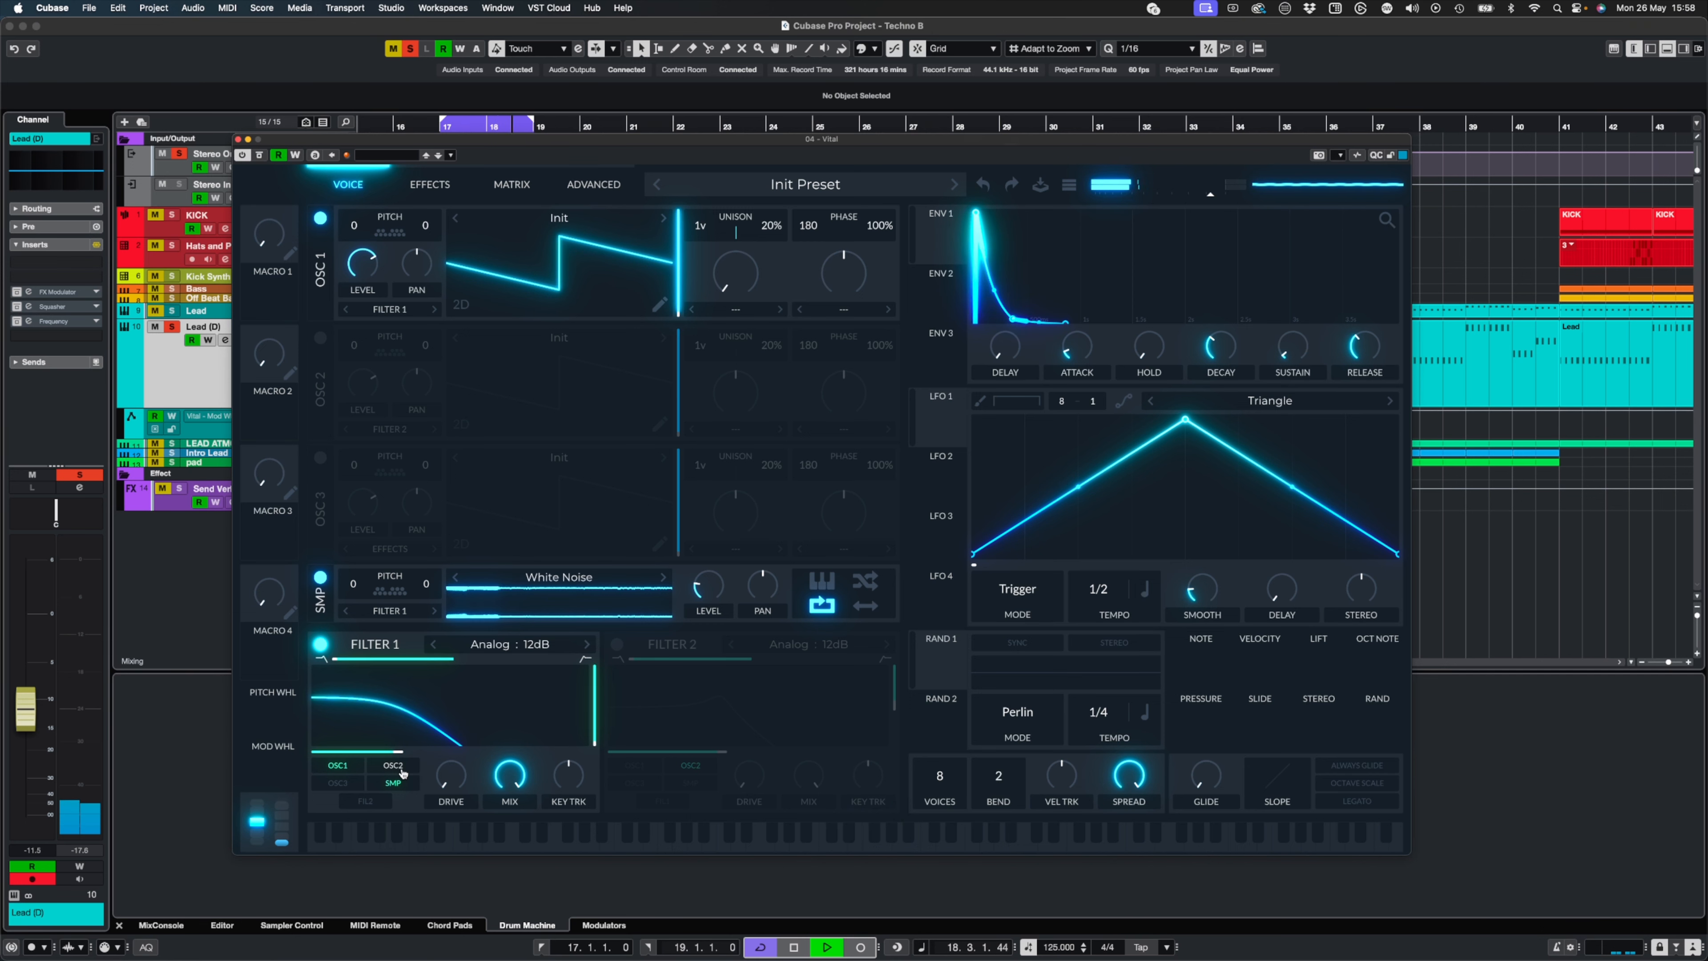
{"action": "key", "text": "space"}
{"action": "left_click", "coordinate": [941, 296]}
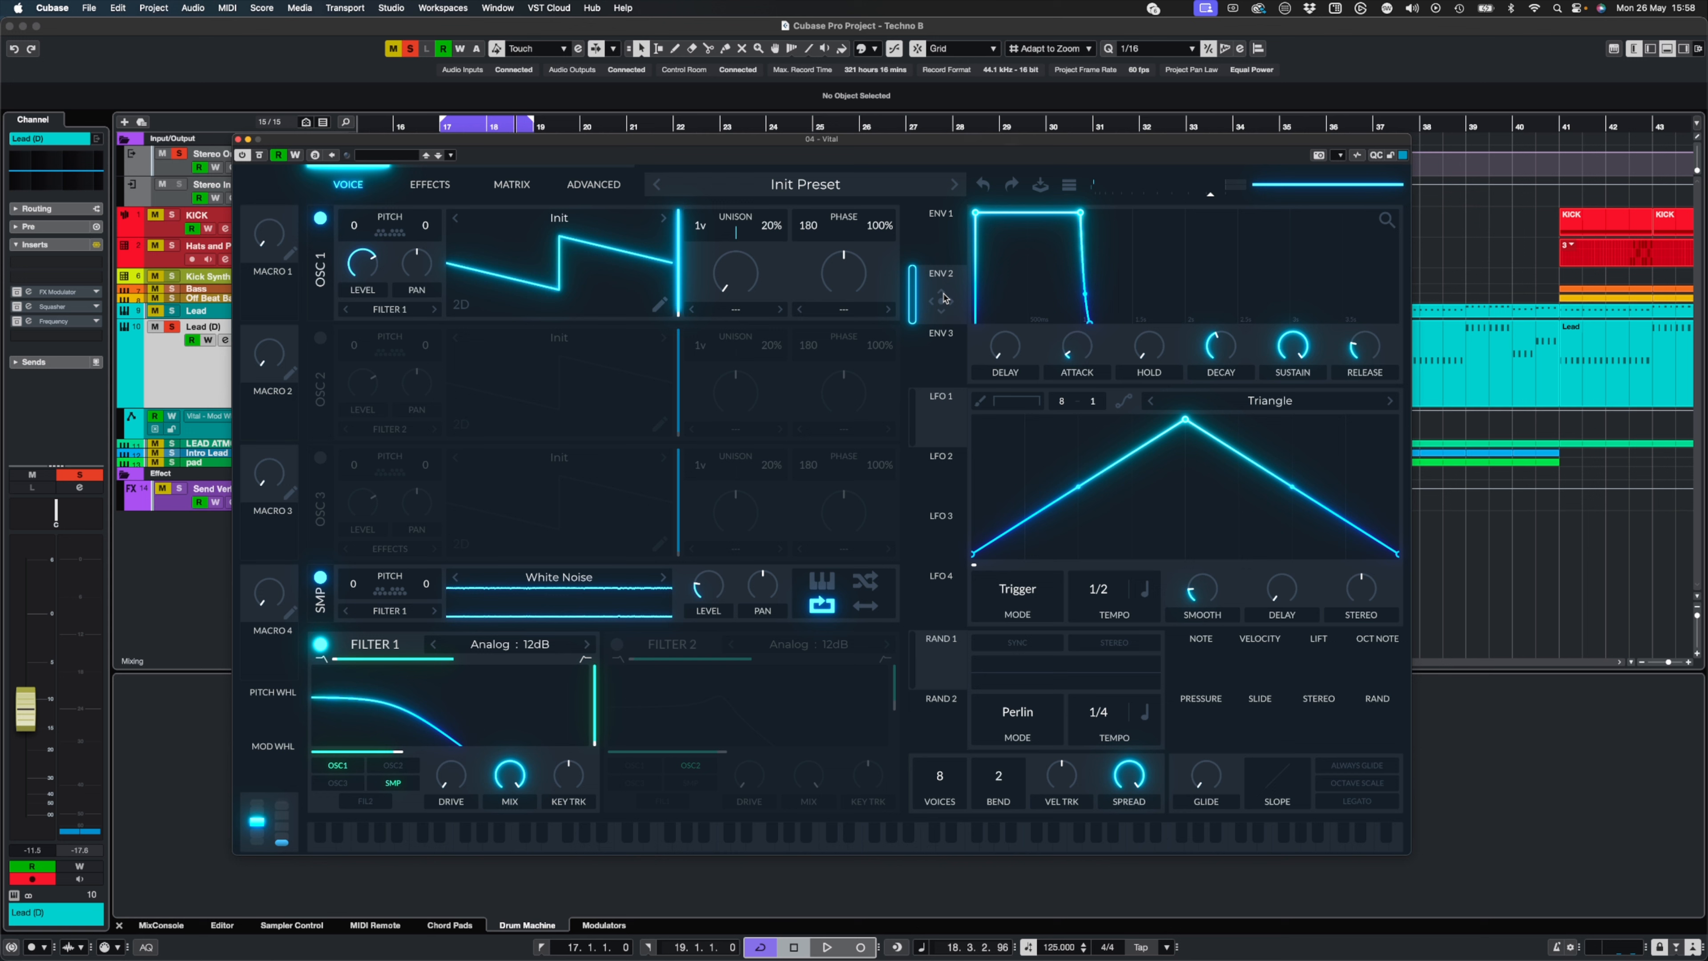
{"action": "left_click_drag", "start_coordinate": [955, 317], "coordinate": [410, 748]}
{"action": "key", "text": "space"}
{"action": "left_click_drag", "start_coordinate": [1080, 214], "coordinate": [1006, 330]}
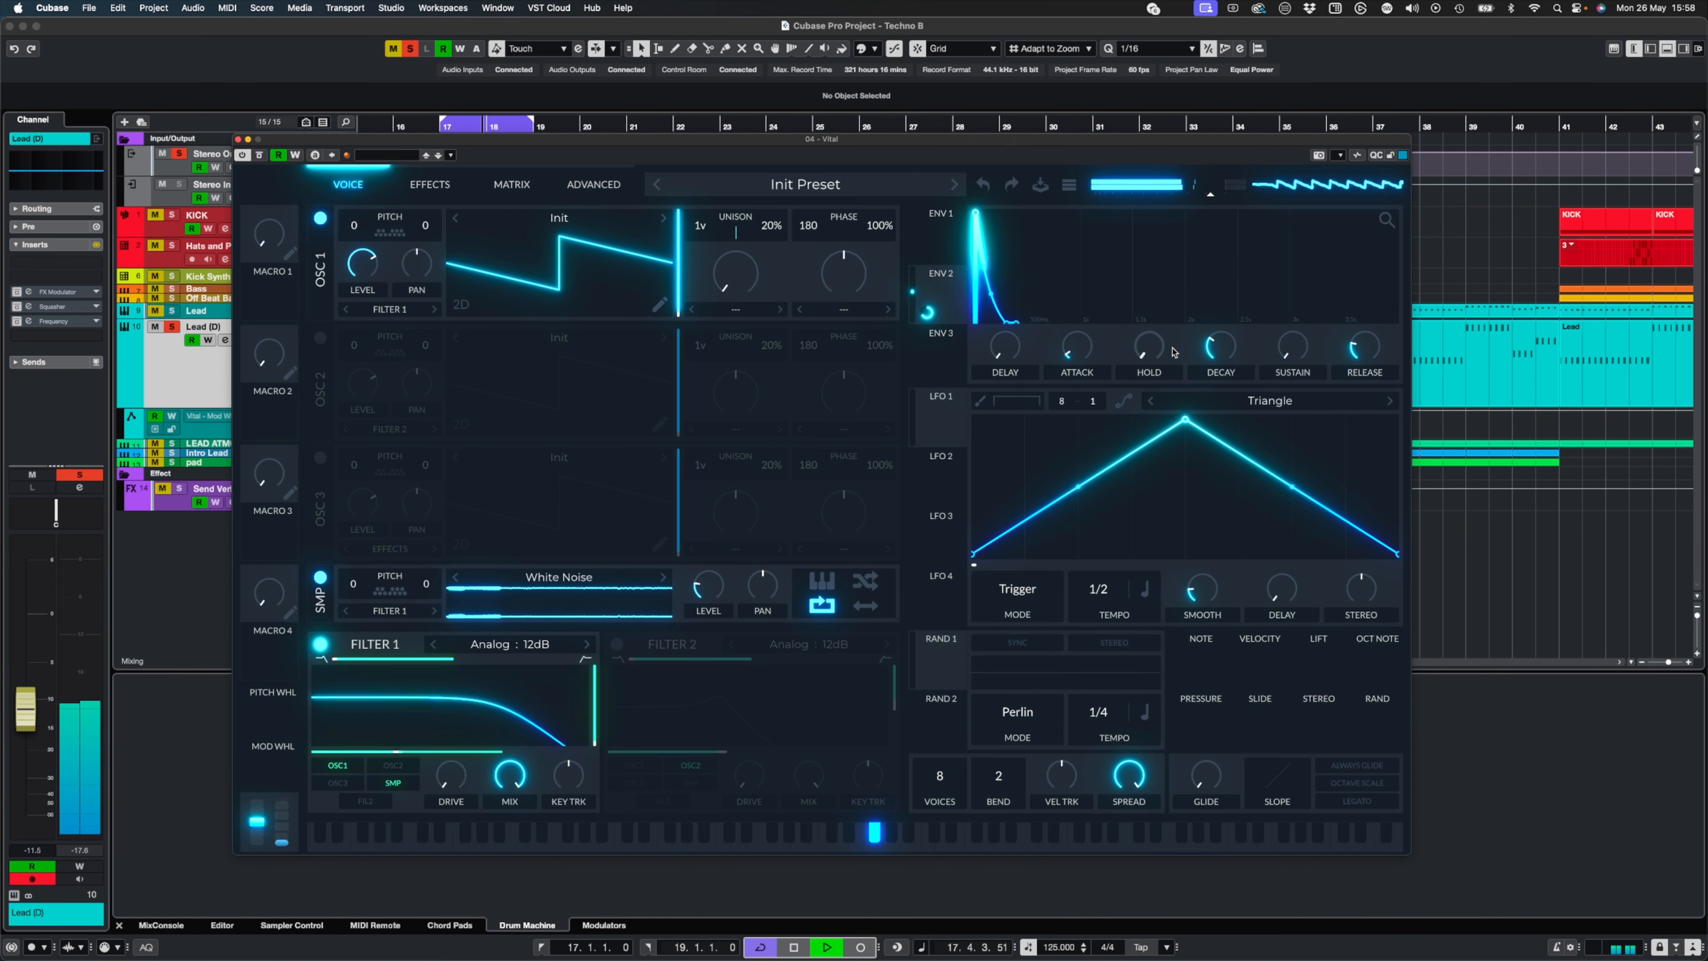
- Lengthen envelope 2's release to 1.042 secs and replay the loop
{"action": "mouse_move", "coordinate": [1214, 350]}
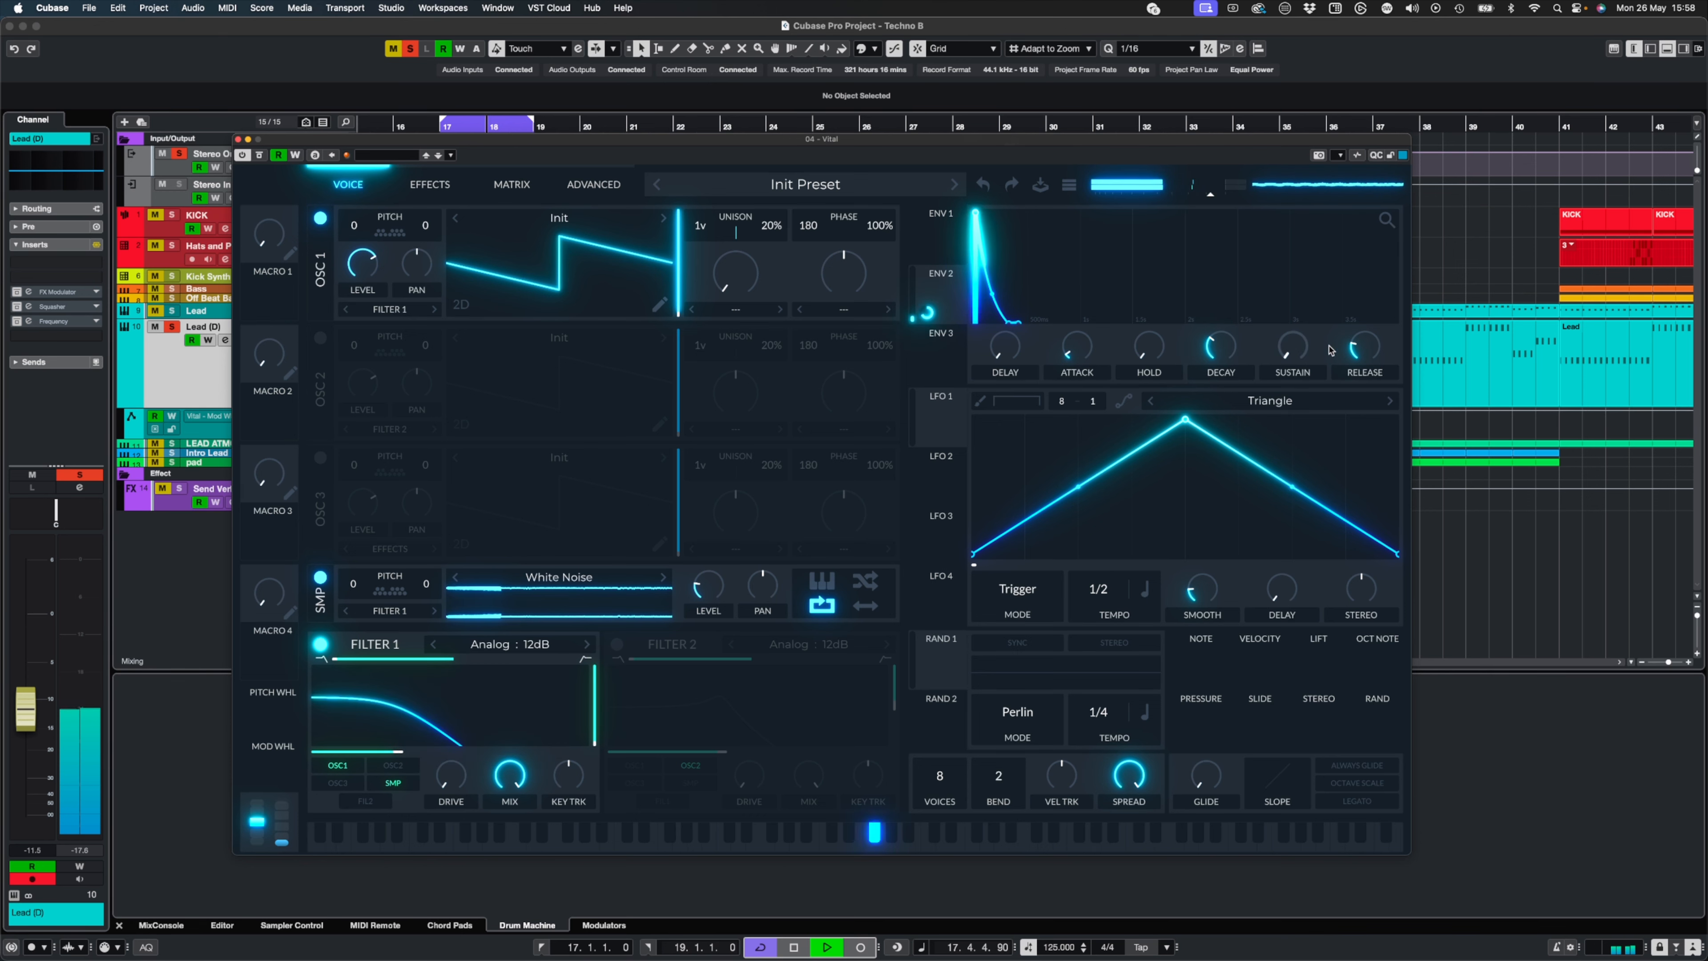
{"action": "mouse_move", "coordinate": [1365, 342]}
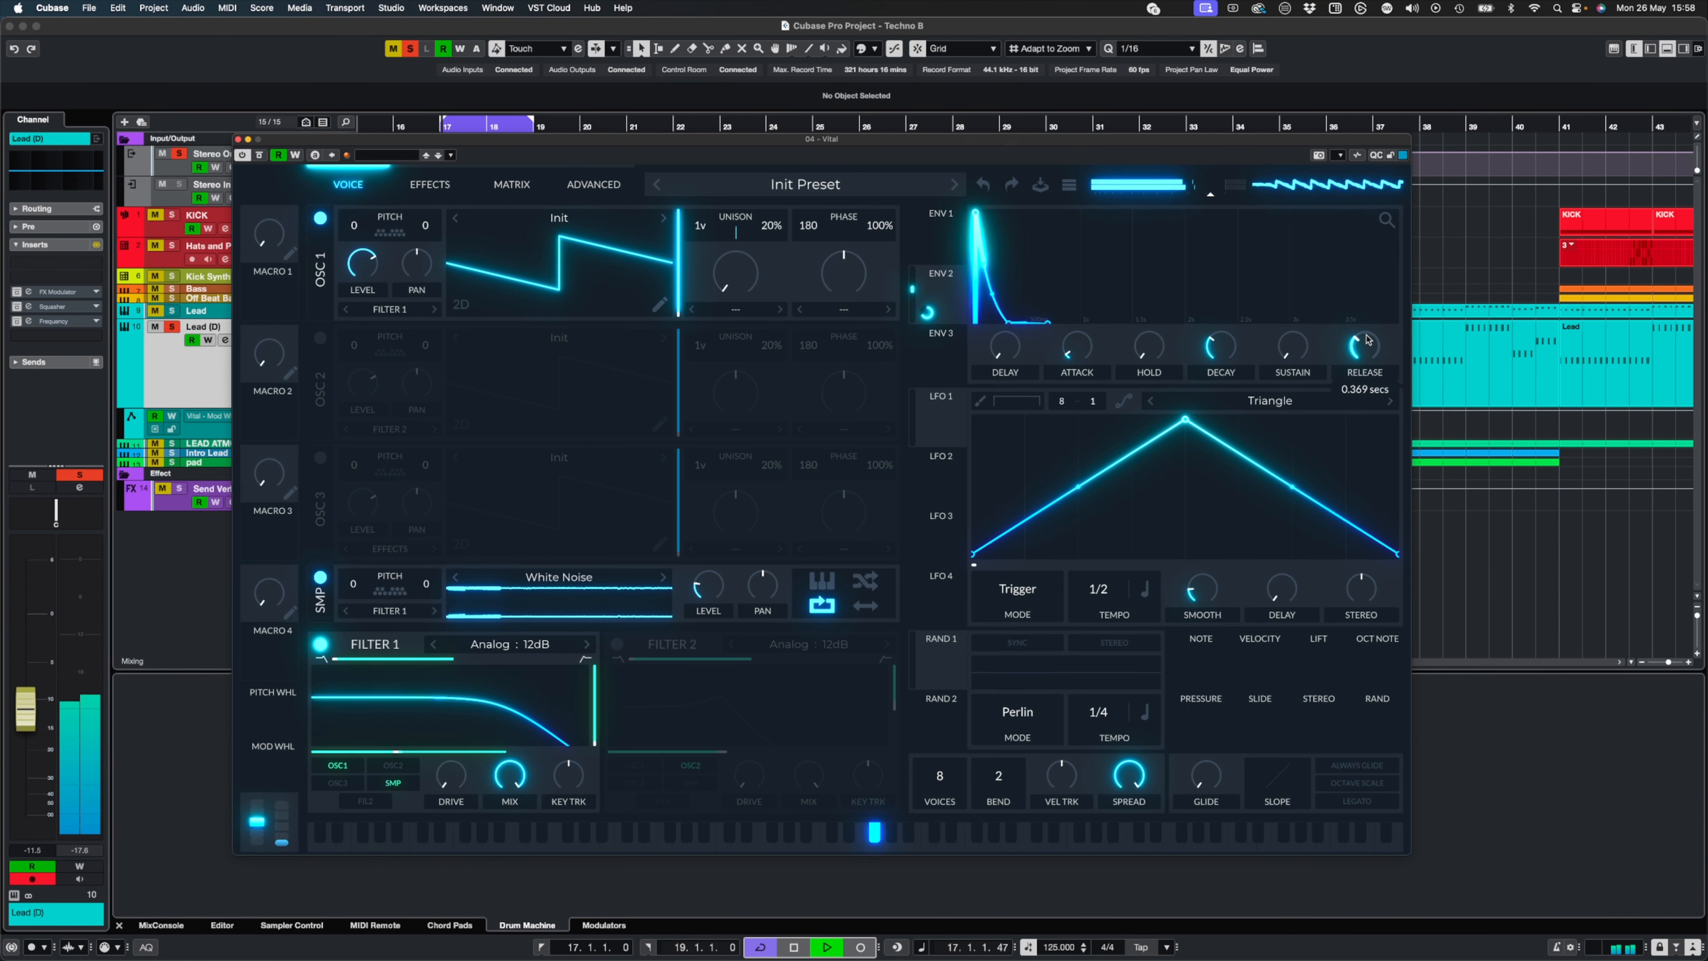
{"action": "left_click_drag", "start_coordinate": [1366, 340], "coordinate": [1364, 336]}
{"action": "key", "text": "space"}
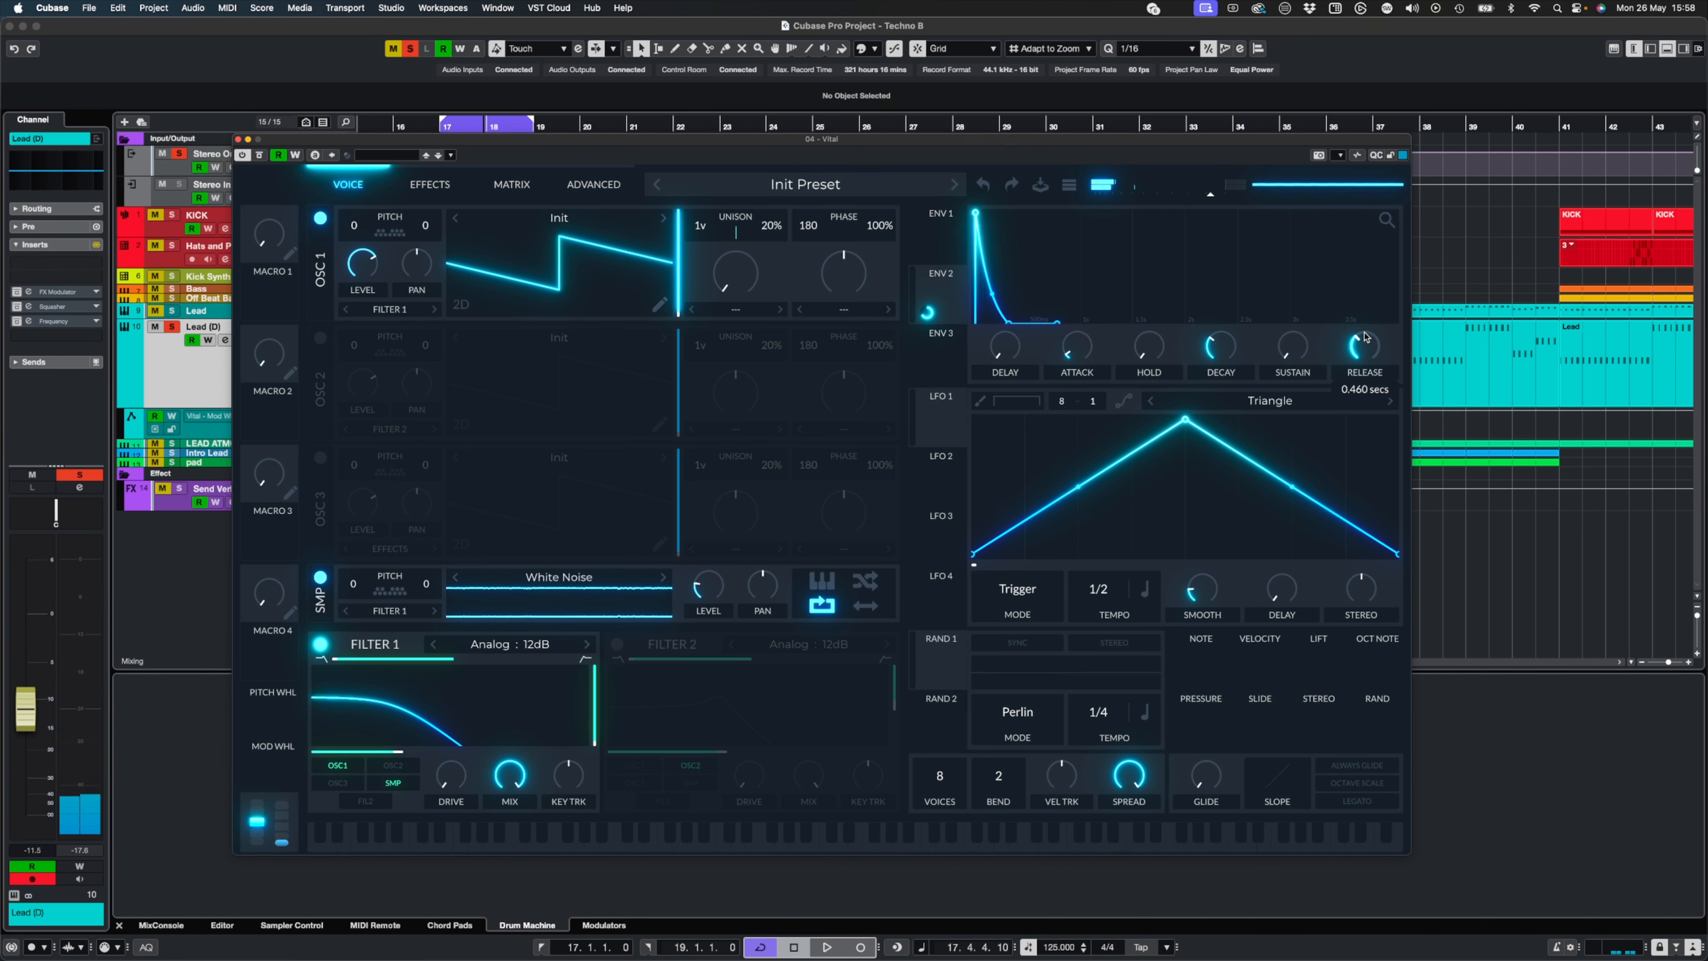
{"action": "left_click_drag", "start_coordinate": [1365, 336], "coordinate": [1365, 176]}
{"action": "left_click_drag", "start_coordinate": [1366, 341], "coordinate": [1369, 425]}
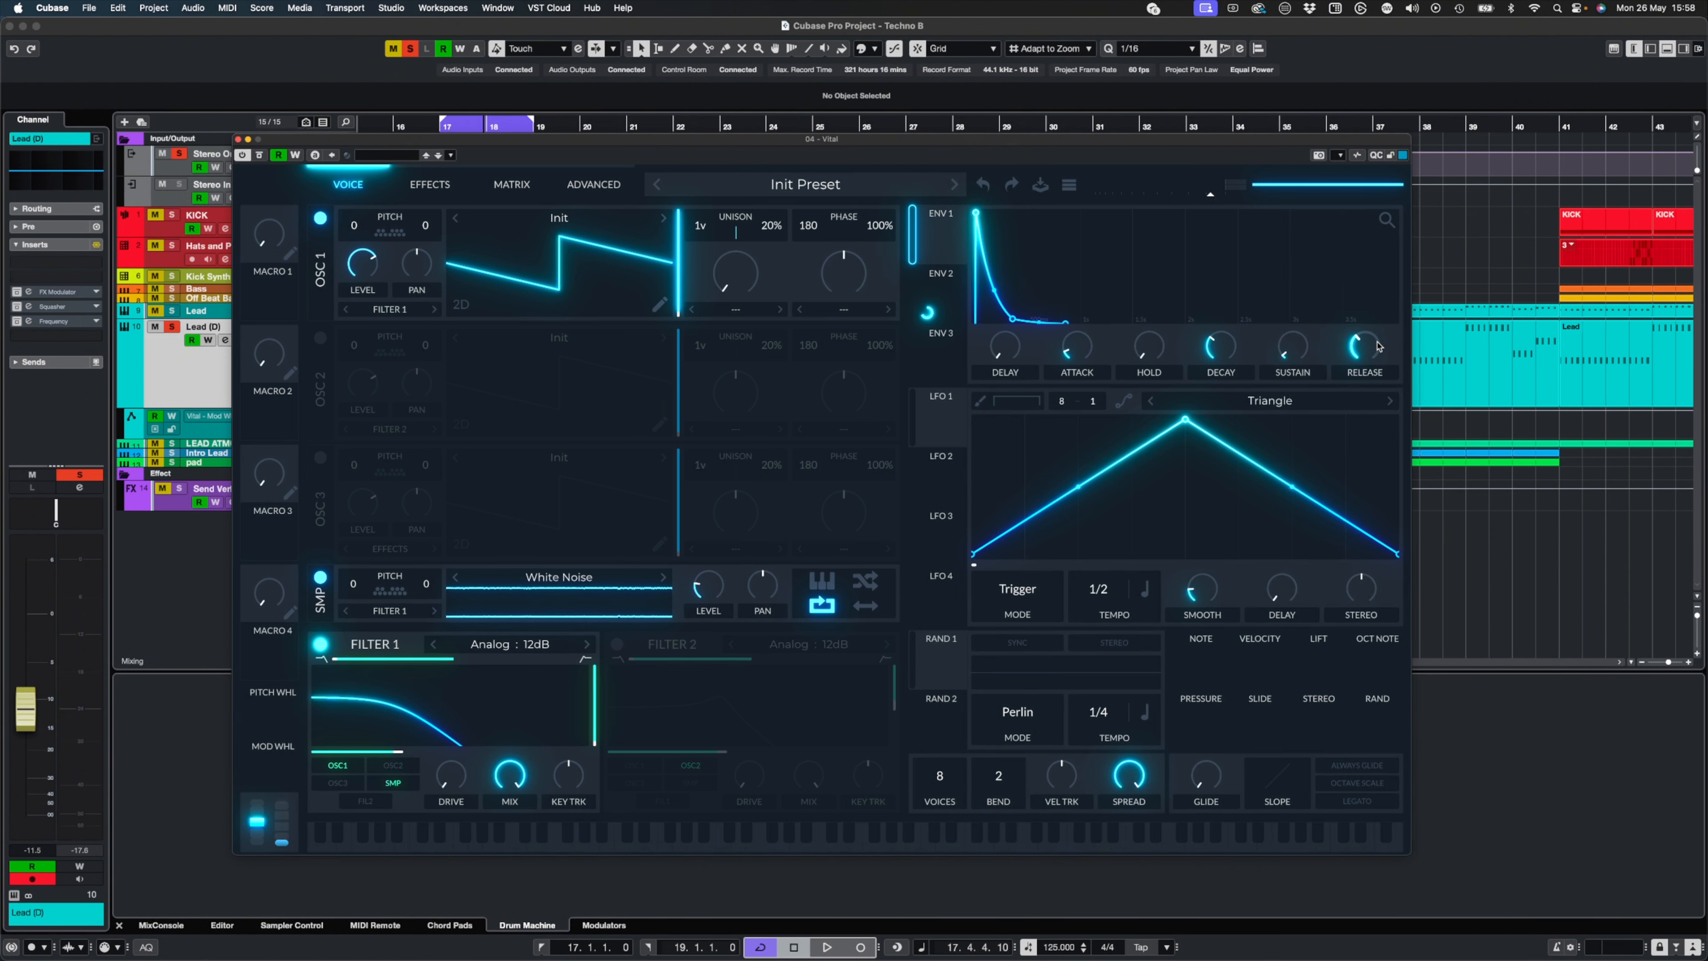
{"action": "left_click", "coordinate": [945, 285]}
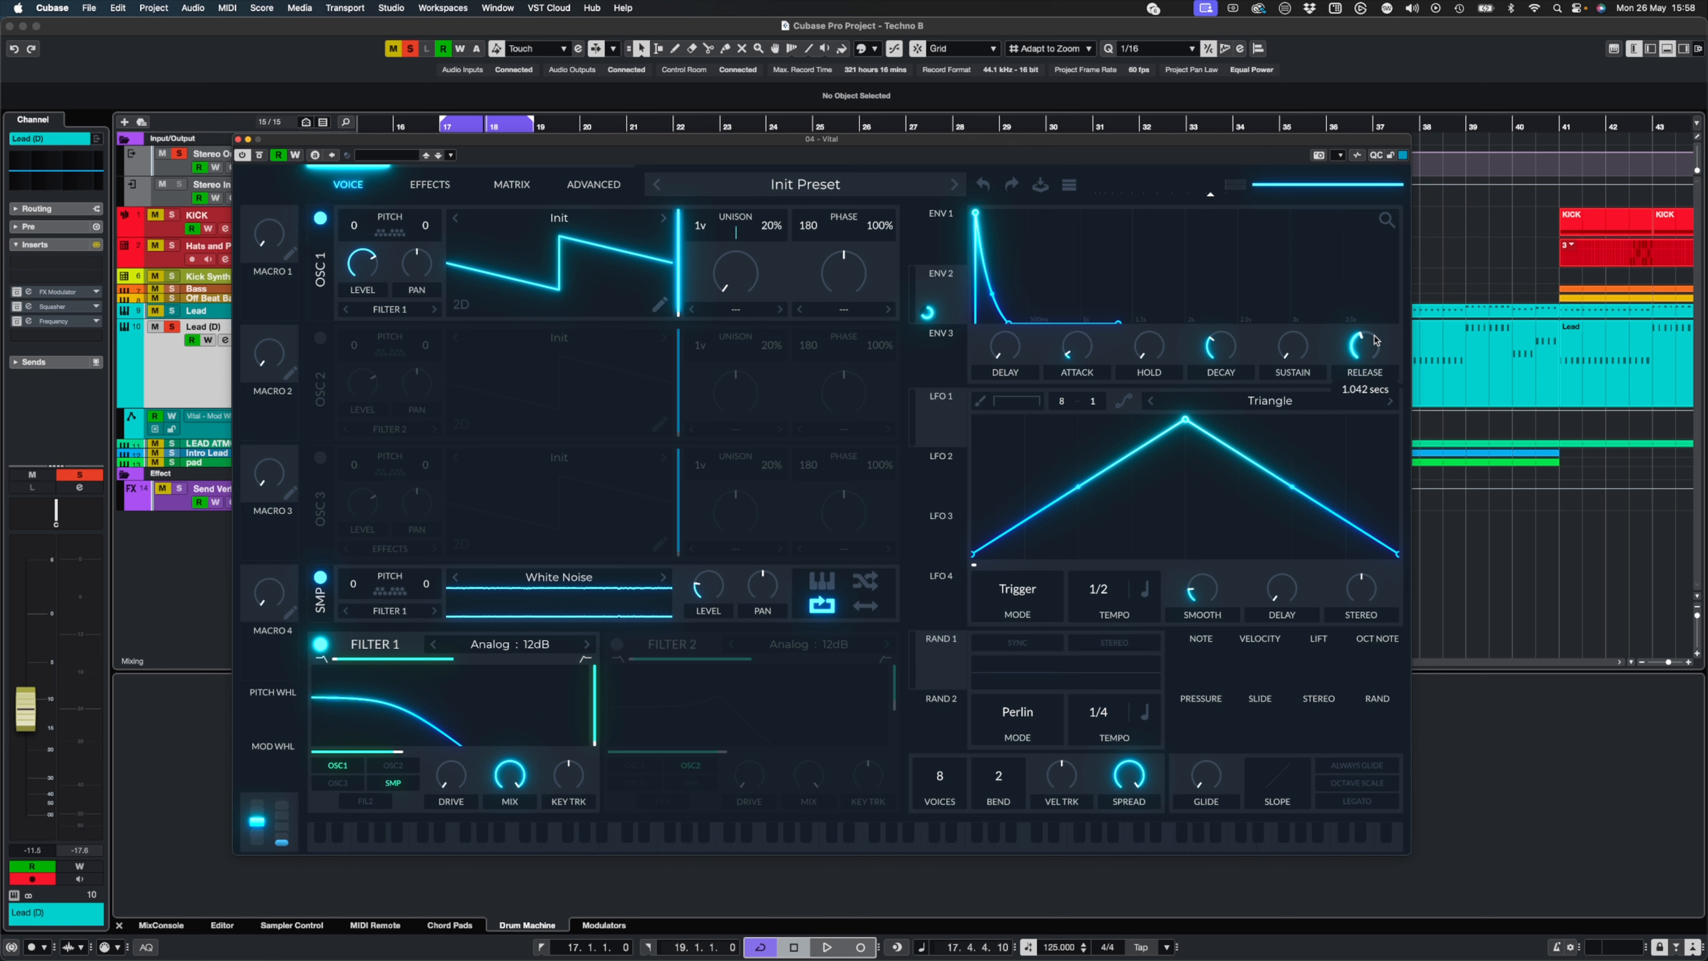
{"action": "key", "text": "space"}
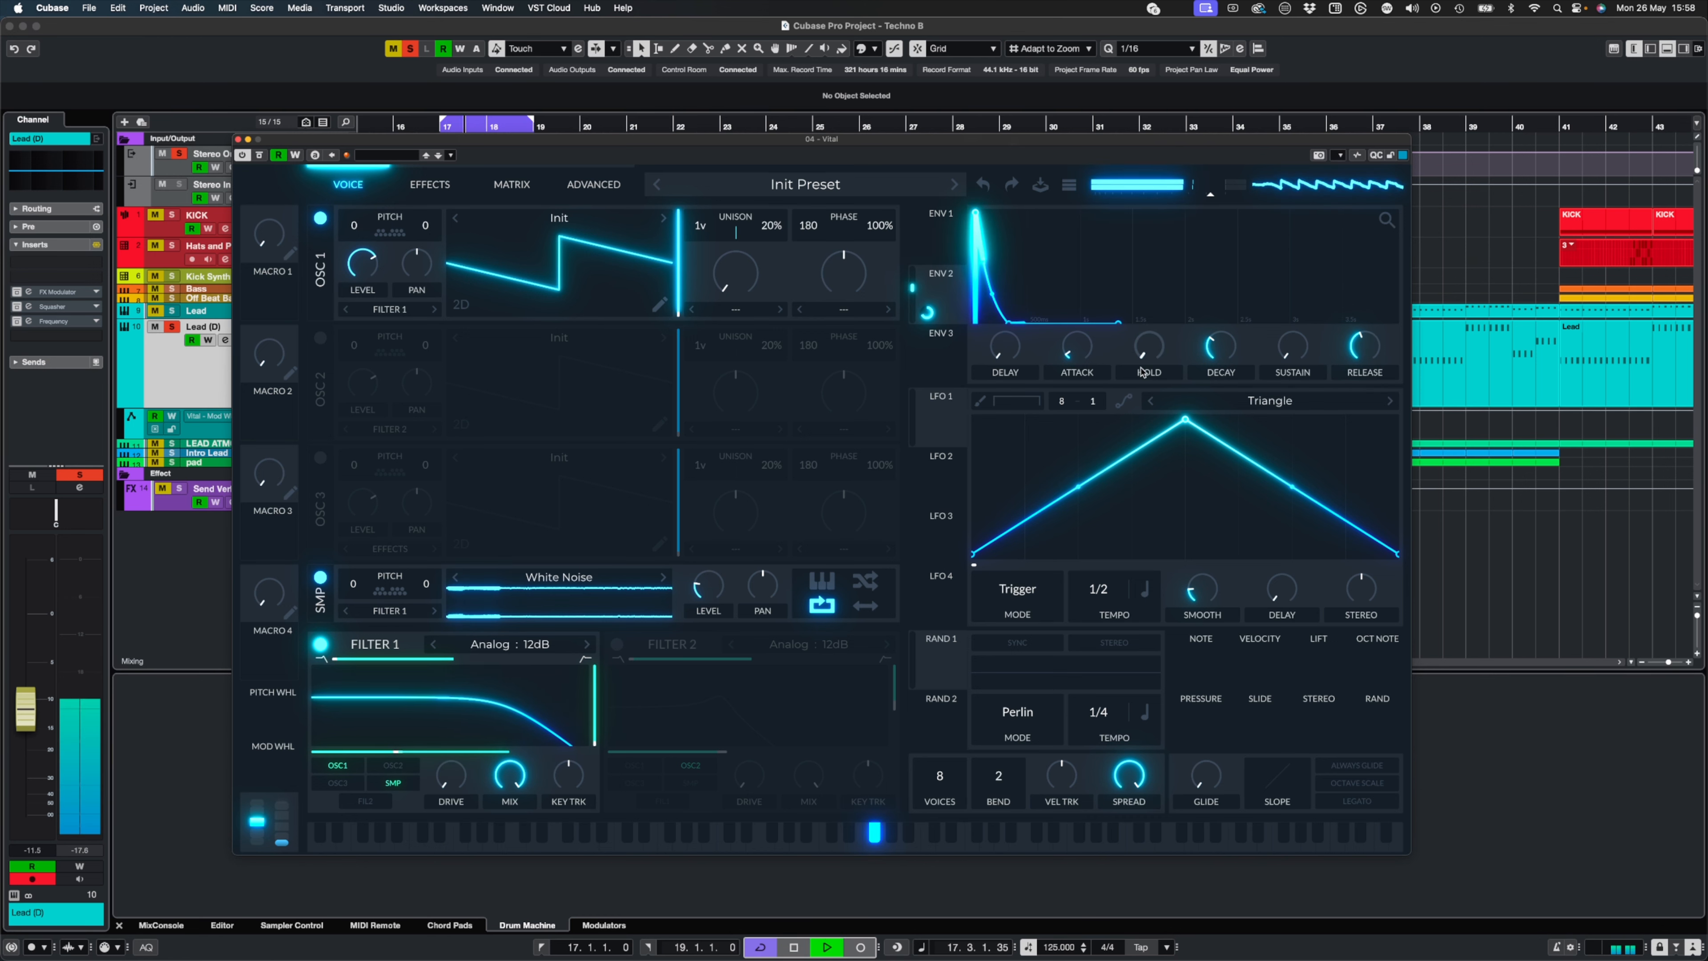
- Set envelope 2's modulation of Filter 1's cutoff to about 27 and check the assignment in the modulation matrix
{"action": "left_click_drag", "start_coordinate": [927, 311], "coordinate": [451, 773]}
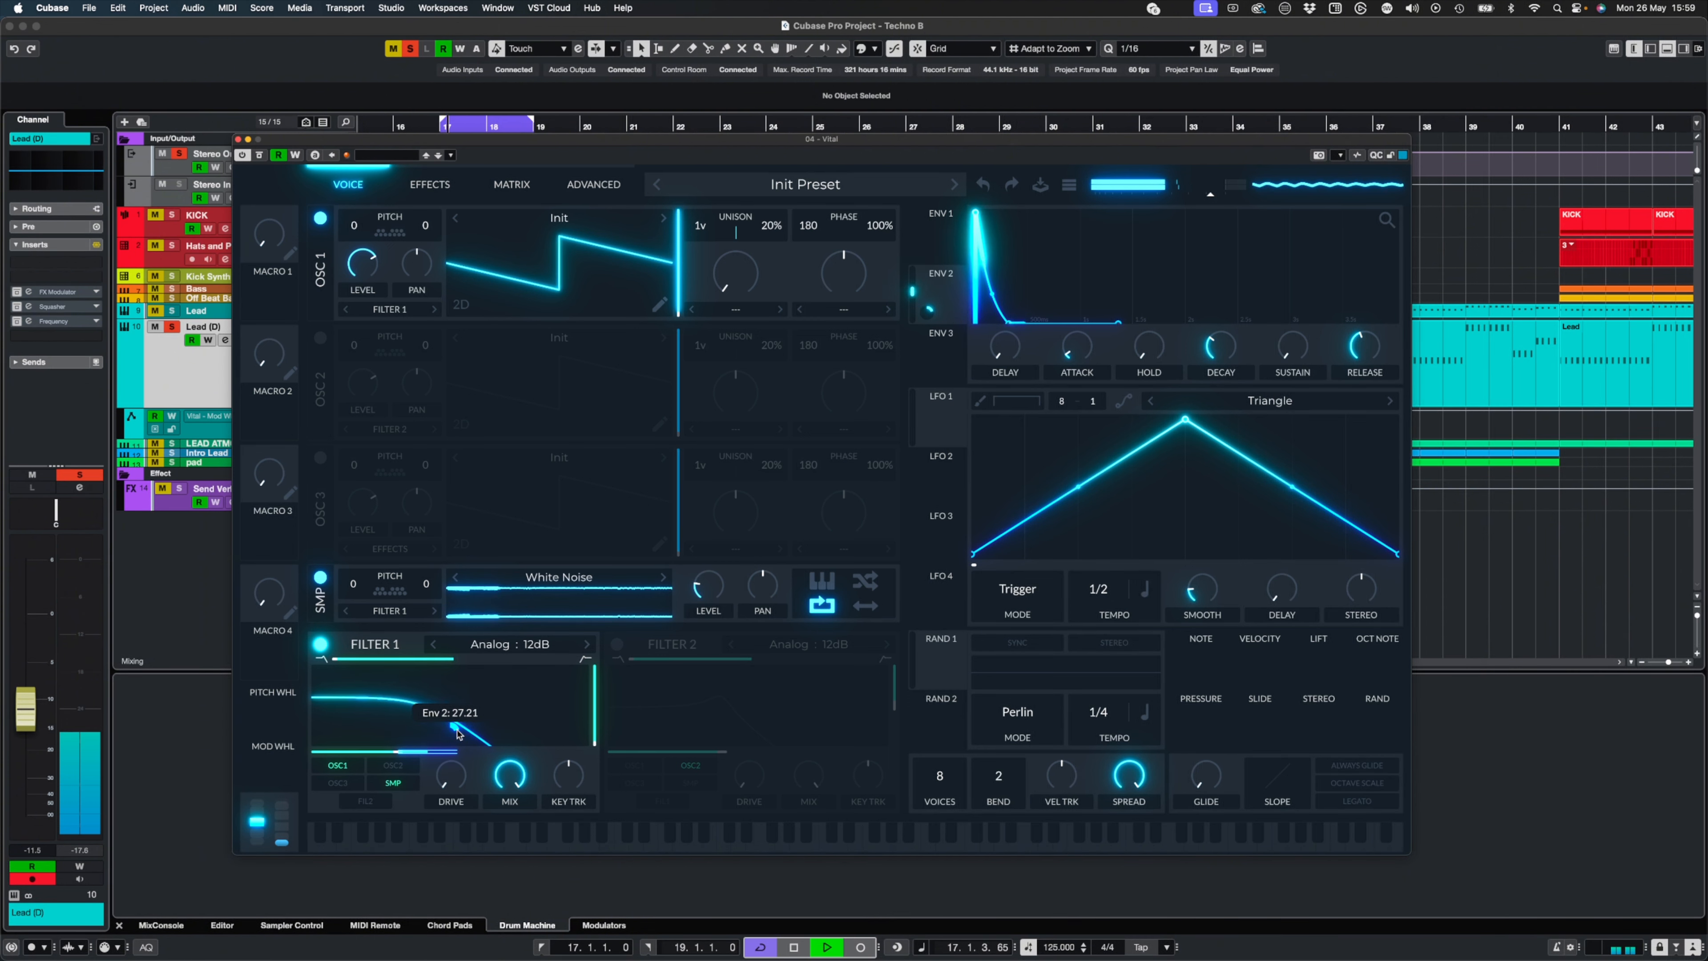
{"action": "mouse_move", "coordinate": [453, 731]}
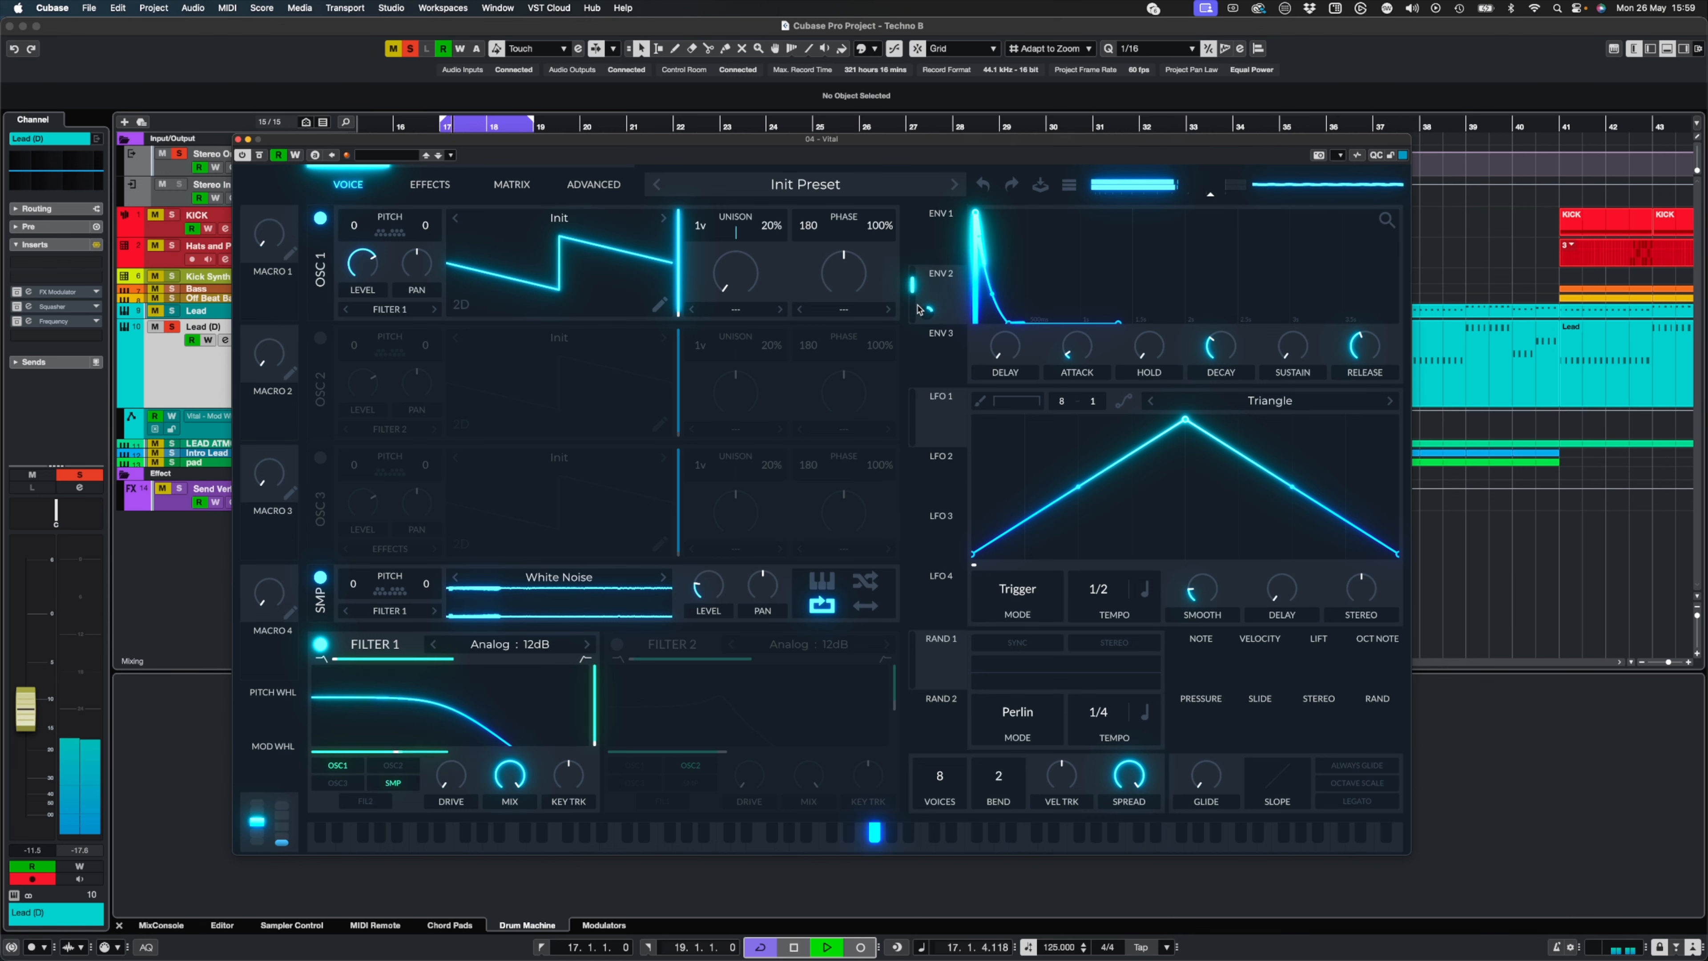
{"action": "left_click", "coordinate": [512, 184]}
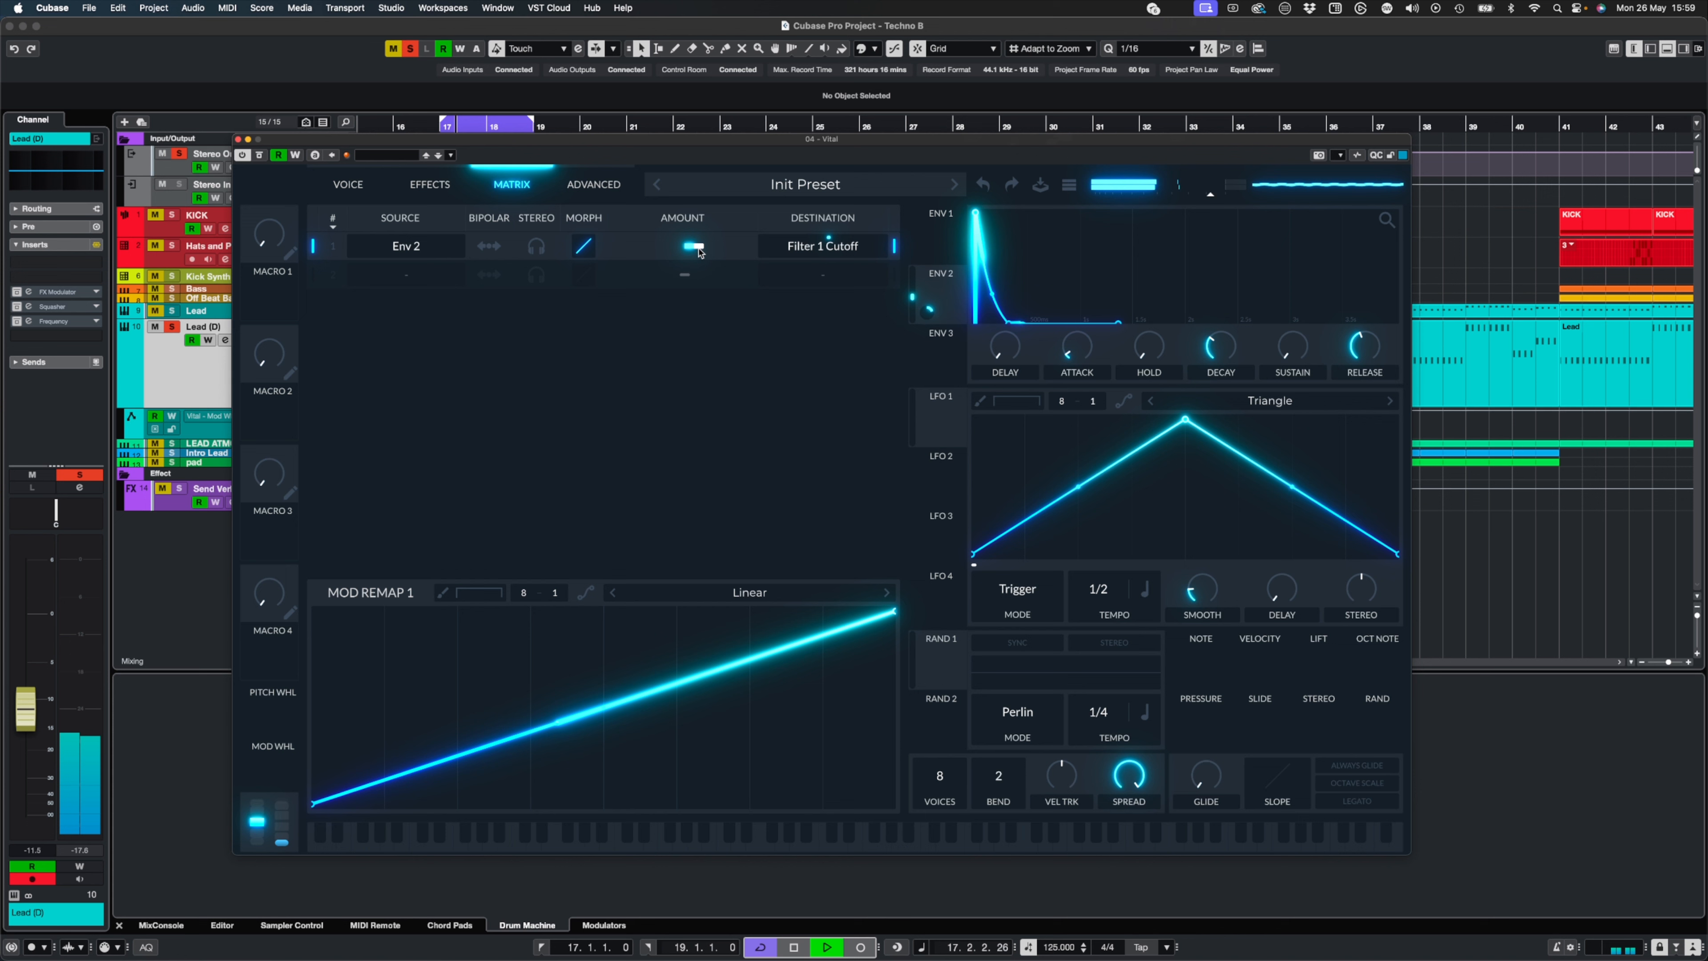
{"action": "left_click", "coordinate": [343, 185]}
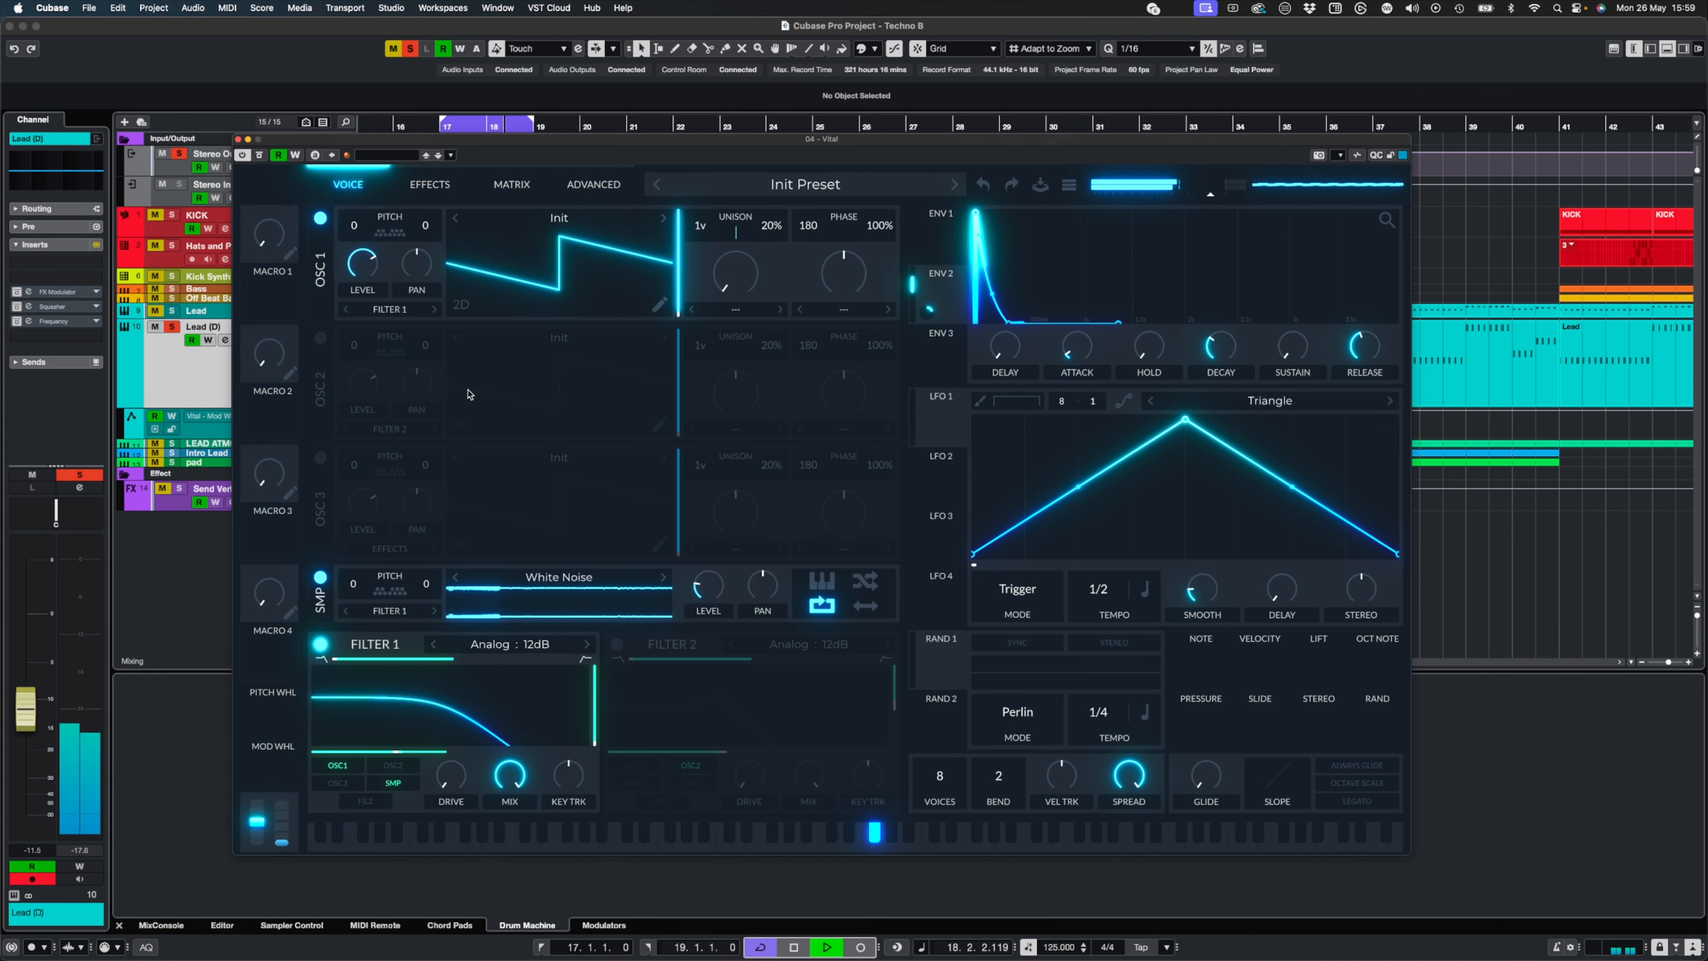
{"action": "key", "text": "space"}
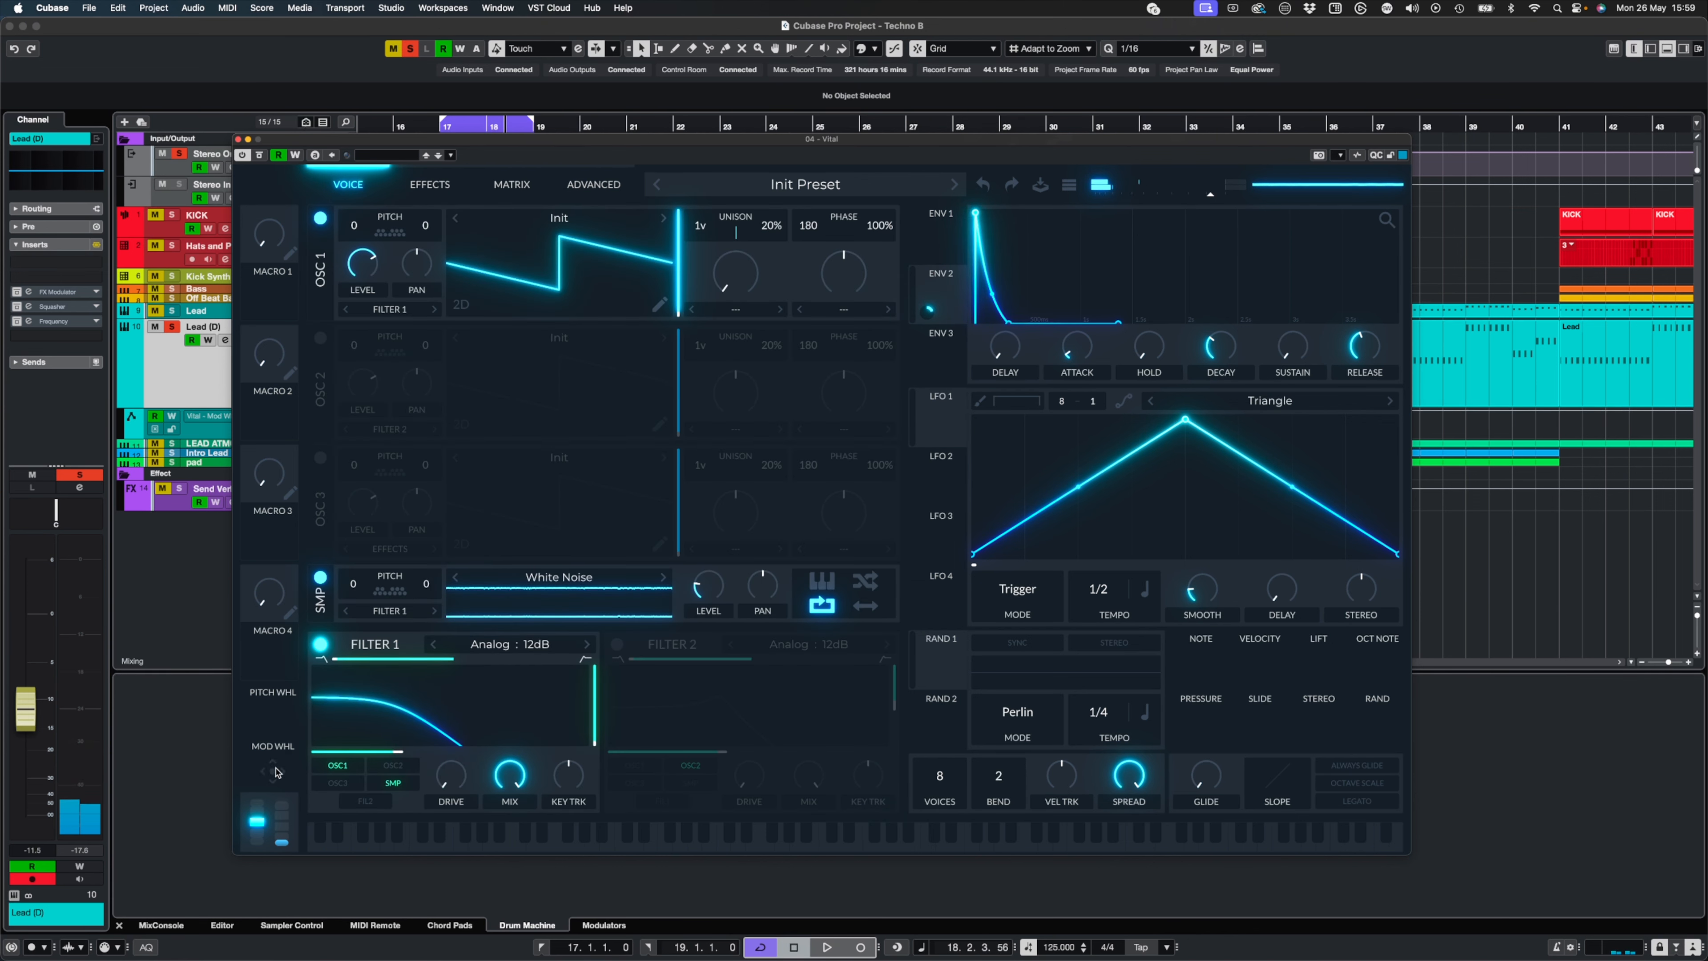
- Assign the mod wheel to Filter 1's cutoff, audition the wheel's movement and raise it fully
{"action": "left_click_drag", "start_coordinate": [273, 771], "coordinate": [426, 734]}
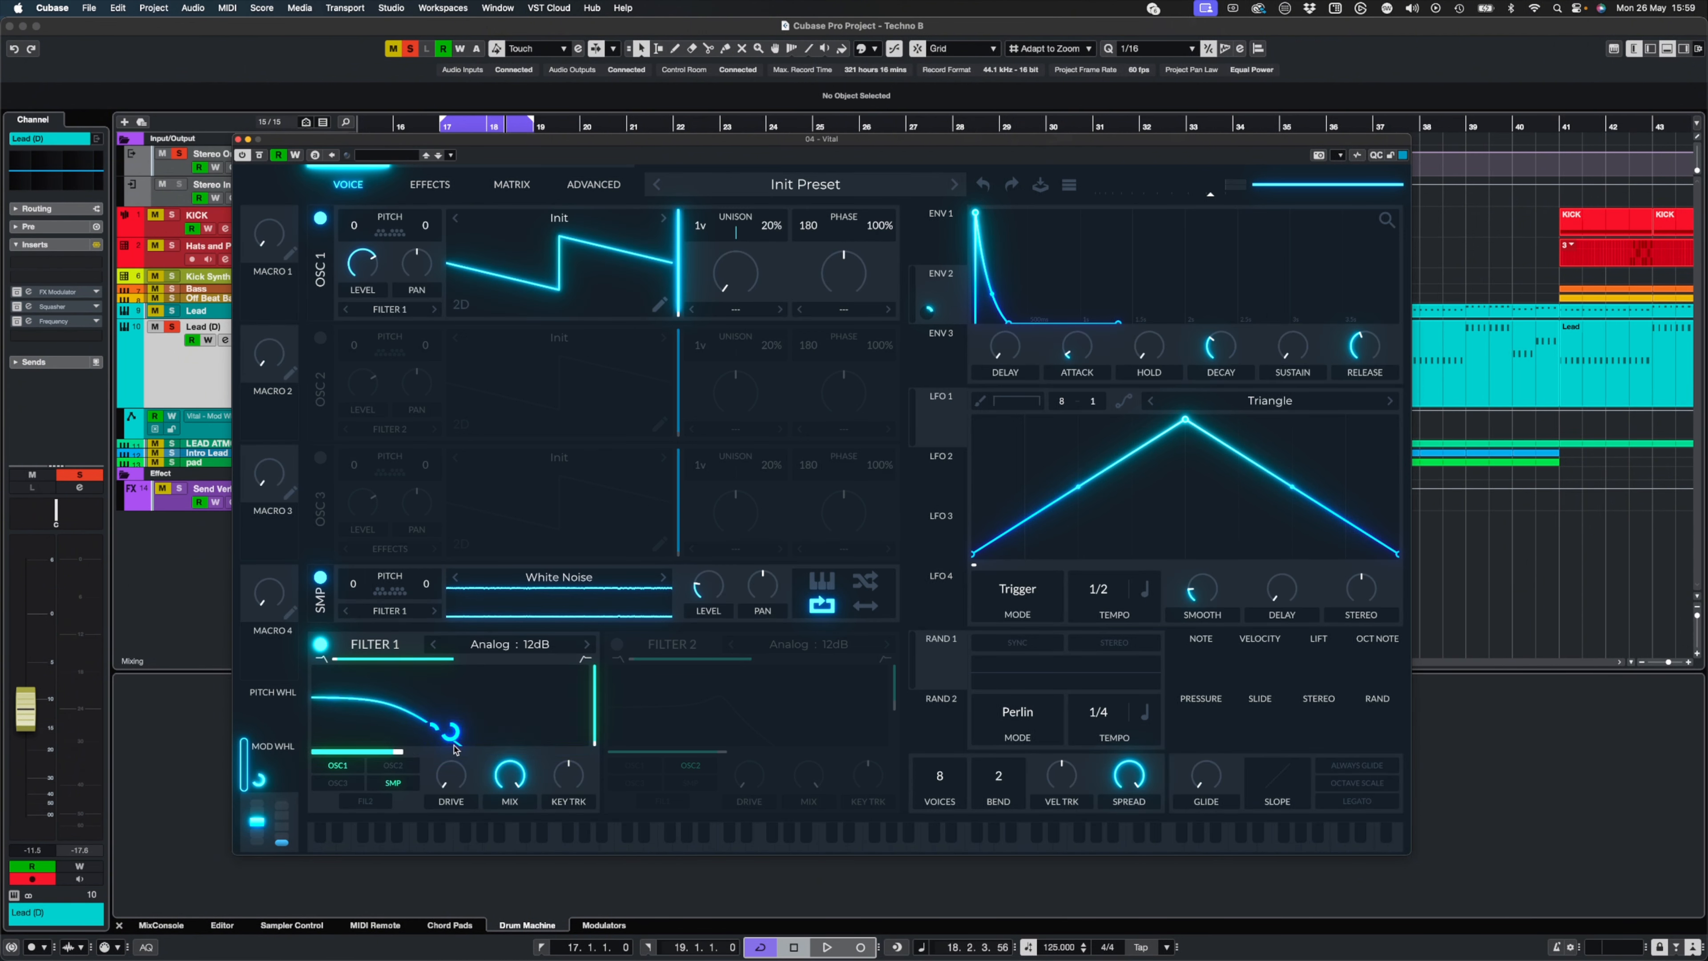
{"action": "mouse_move", "coordinate": [288, 826]}
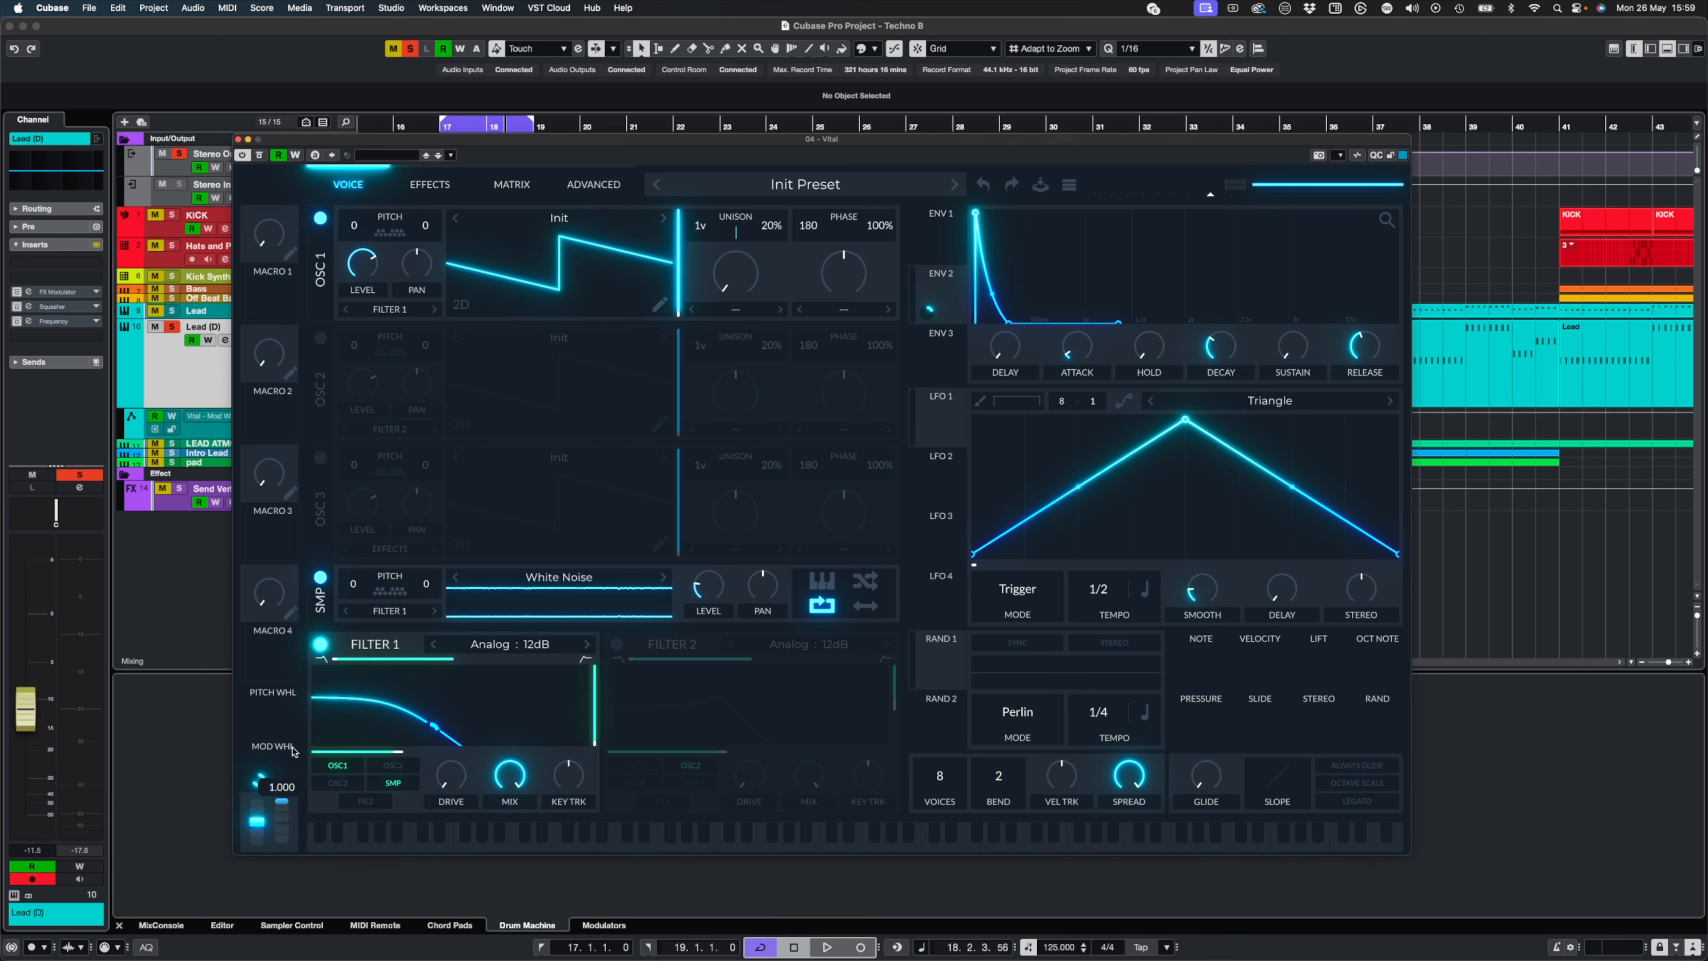
{"action": "key", "text": "space"}
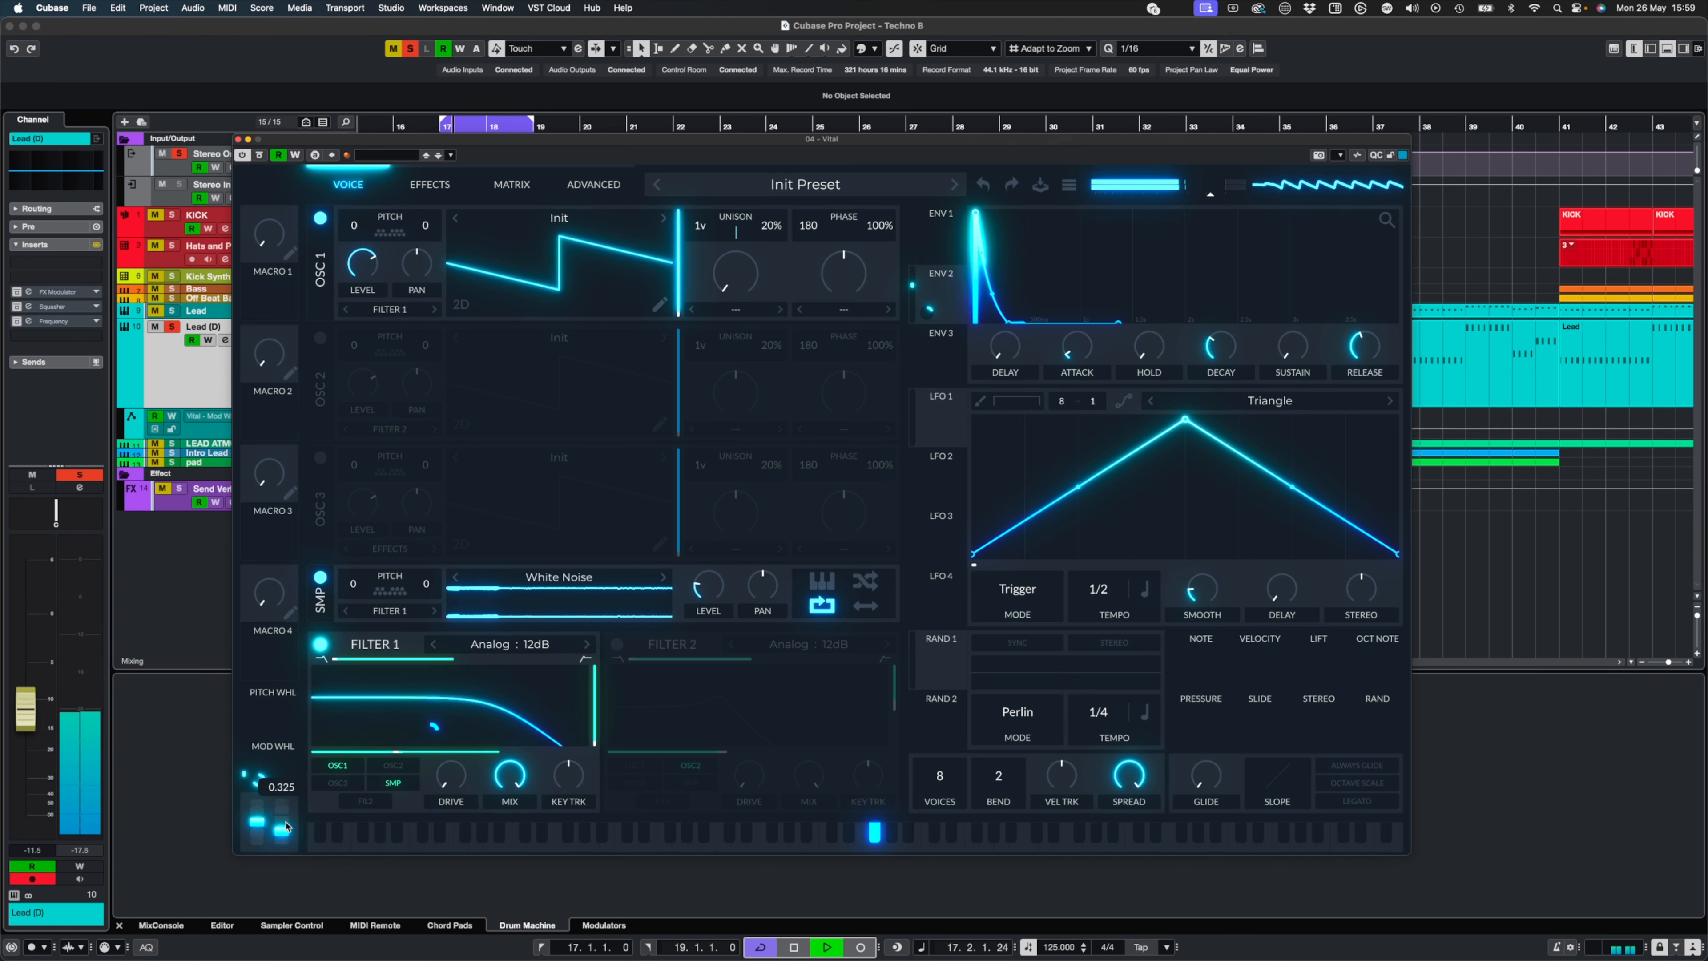
{"action": "key", "text": "space"}
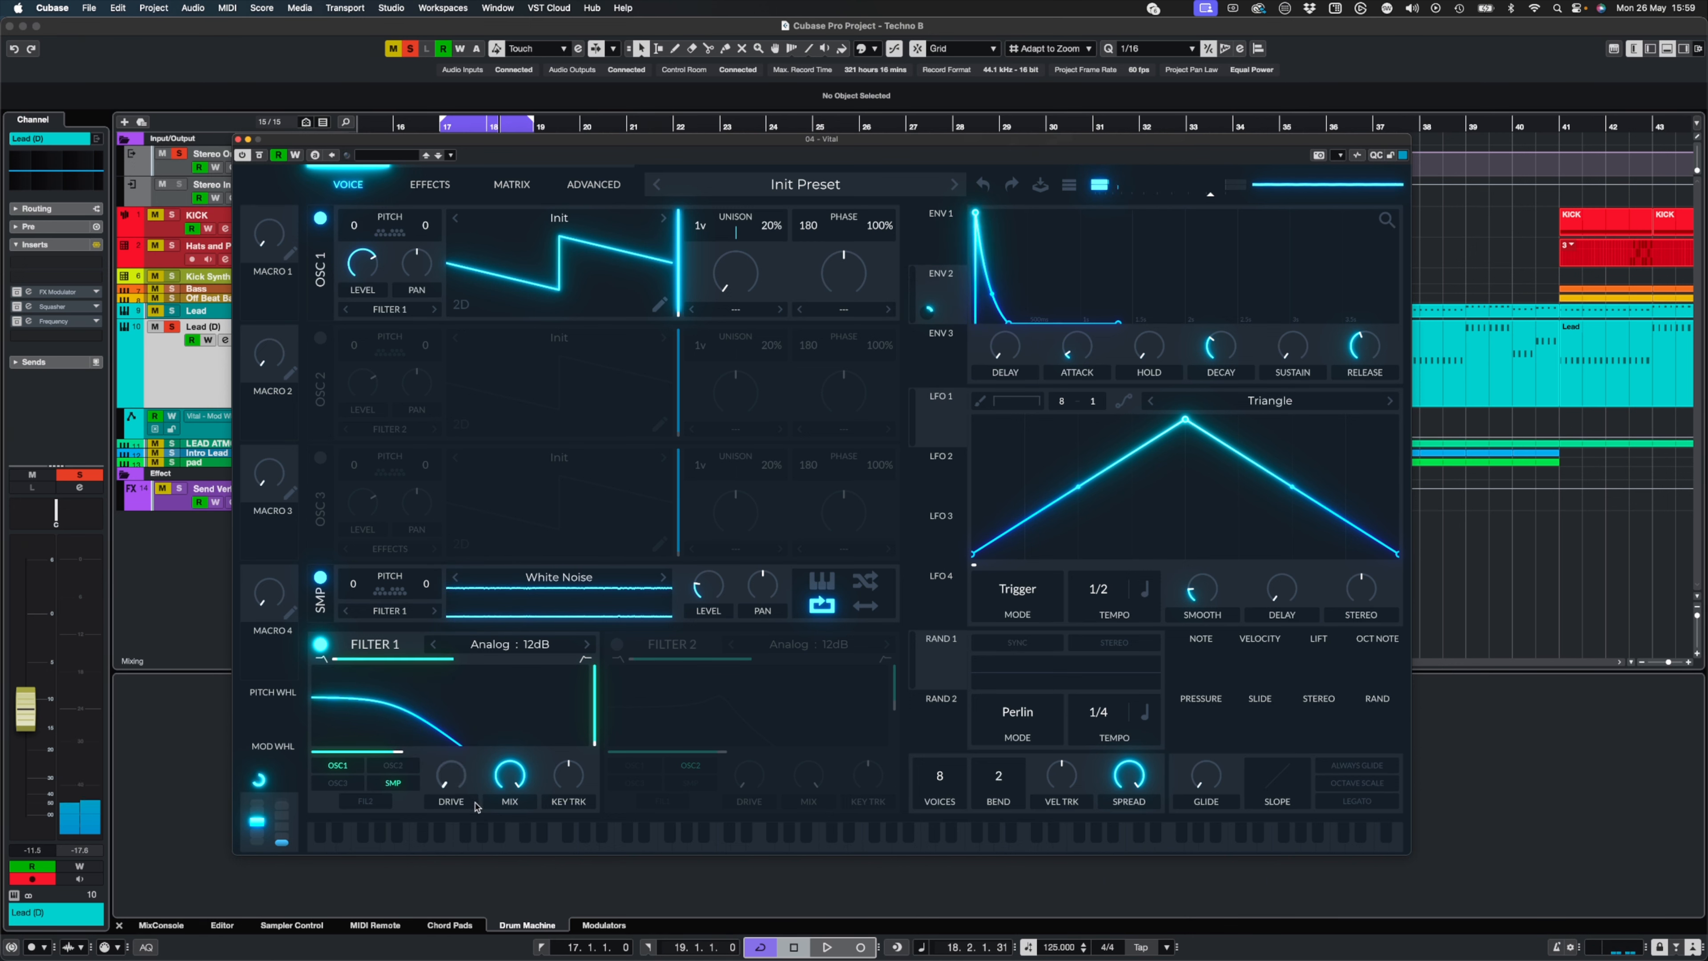
{"action": "left_click_drag", "start_coordinate": [283, 842], "coordinate": [252, 659]}
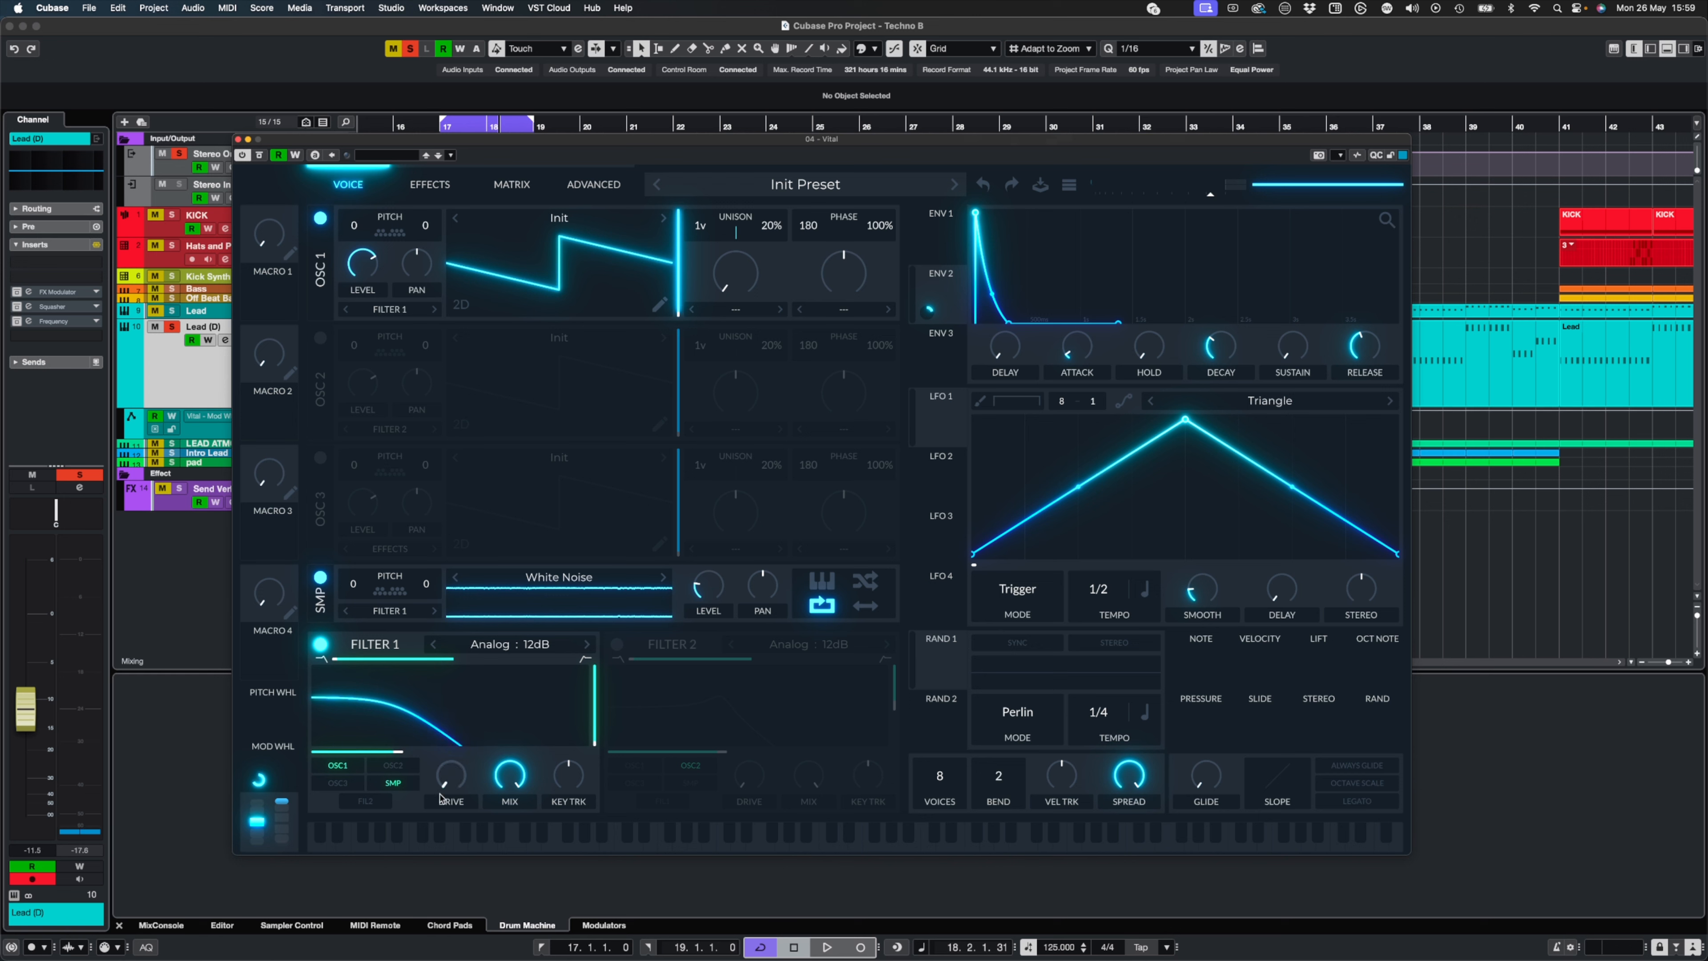
- Adjust Filter 1's drive while auditioning the loop, and close the Vital window
{"action": "key", "text": "space"}
{"action": "mouse_move", "coordinate": [444, 782]}
{"action": "left_mouse_down"}
{"action": "mouse_move", "coordinate": [444, 626]}
{"action": "mouse_move", "coordinate": [464, 768]}
{"action": "left_mouse_up"}
{"action": "key", "text": "space"}
{"action": "left_click", "coordinate": [238, 139]}
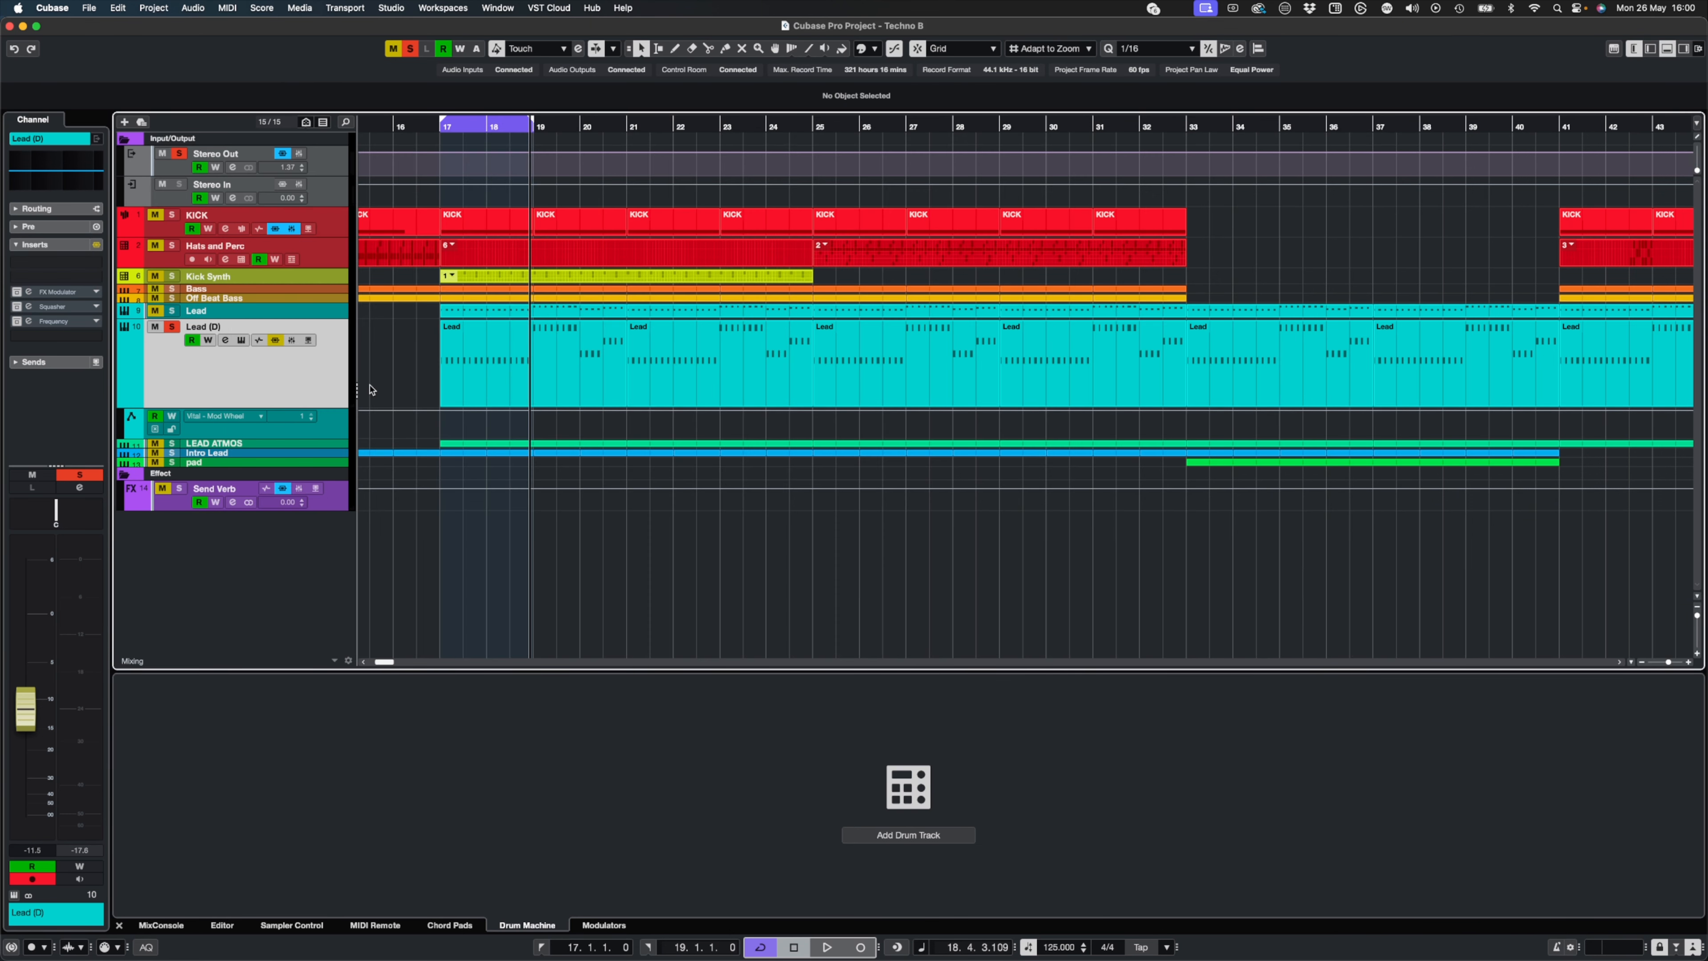
- Activate the FX Modulator insert on Lead (D), audition its 1/4 volume curve and close its editor
{"action": "left_click", "coordinate": [30, 292]}
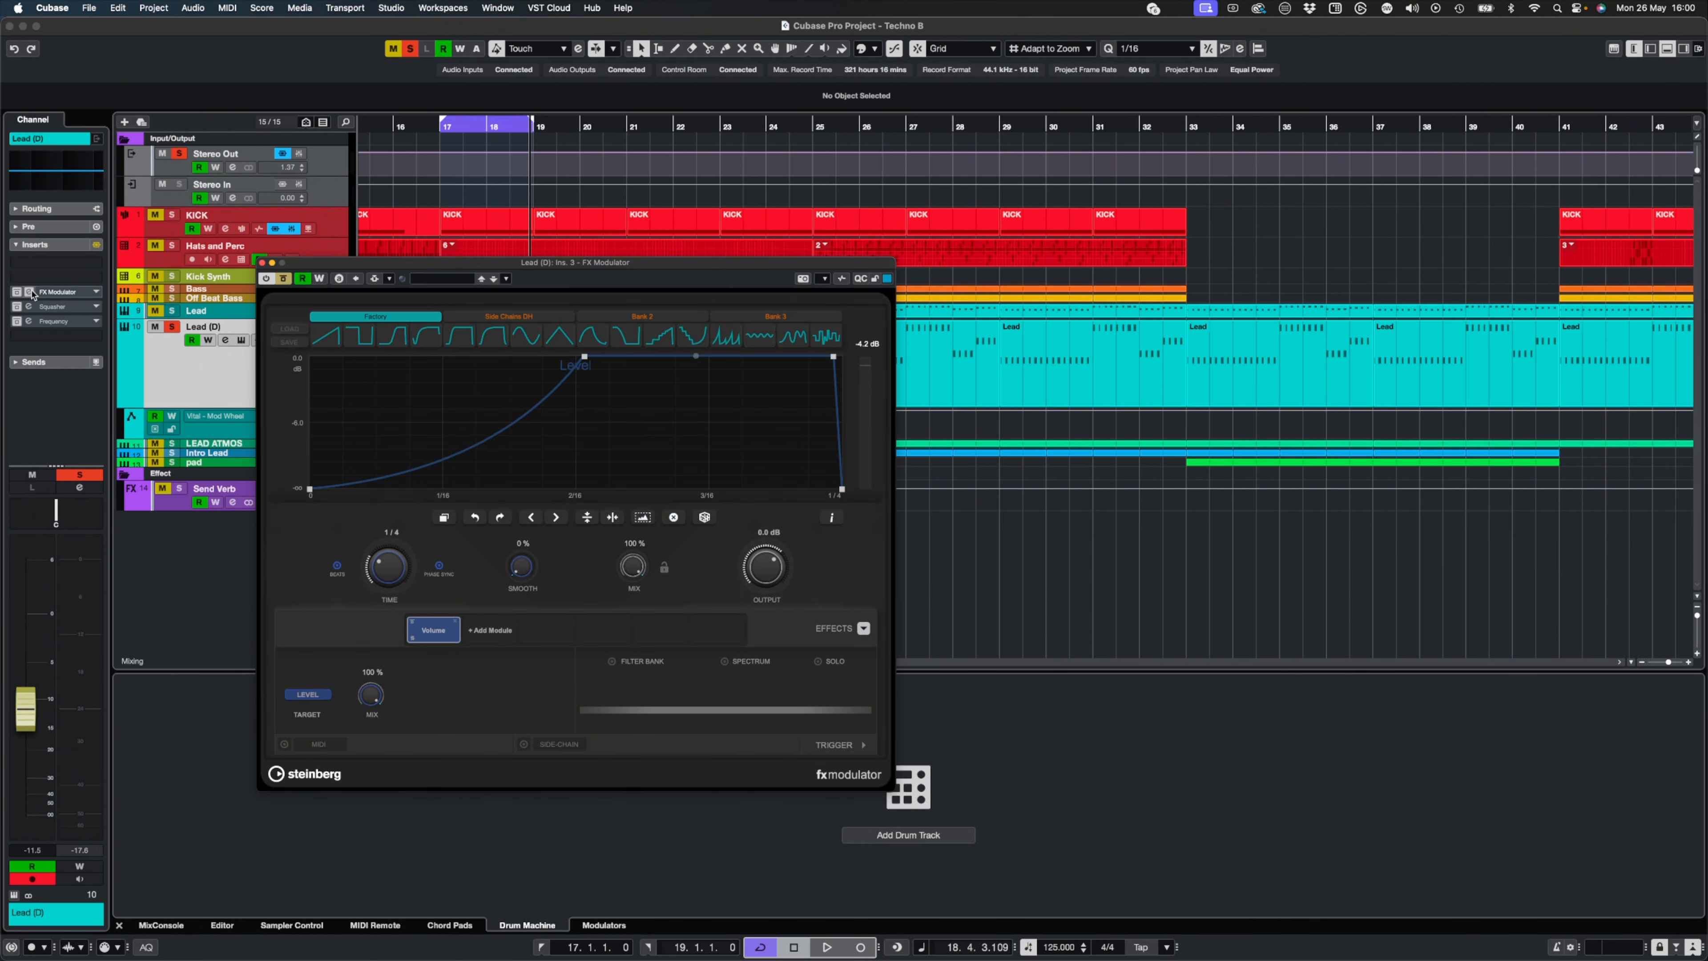
{"action": "left_click", "coordinate": [283, 279]}
{"action": "key", "text": "space"}
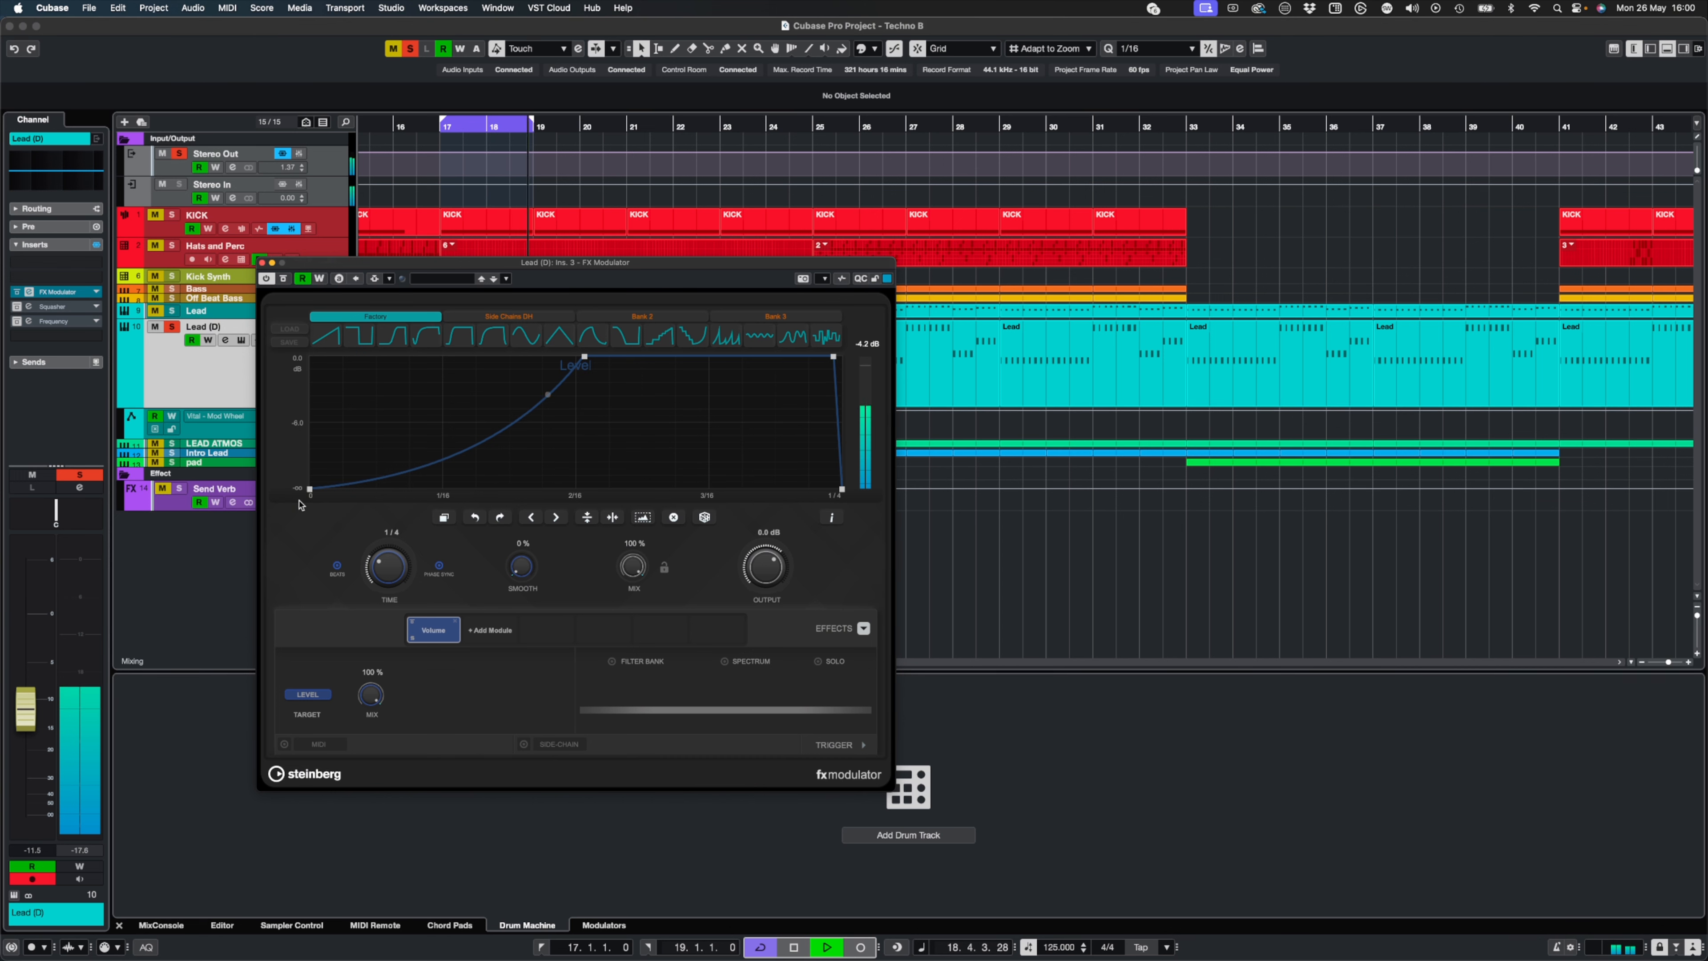
{"action": "mouse_move", "coordinate": [309, 488]}
{"action": "left_mouse_down"}
{"action": "mouse_move", "coordinate": [307, 420]}
{"action": "mouse_move", "coordinate": [310, 504]}
{"action": "left_mouse_up"}
{"action": "key", "text": "space"}
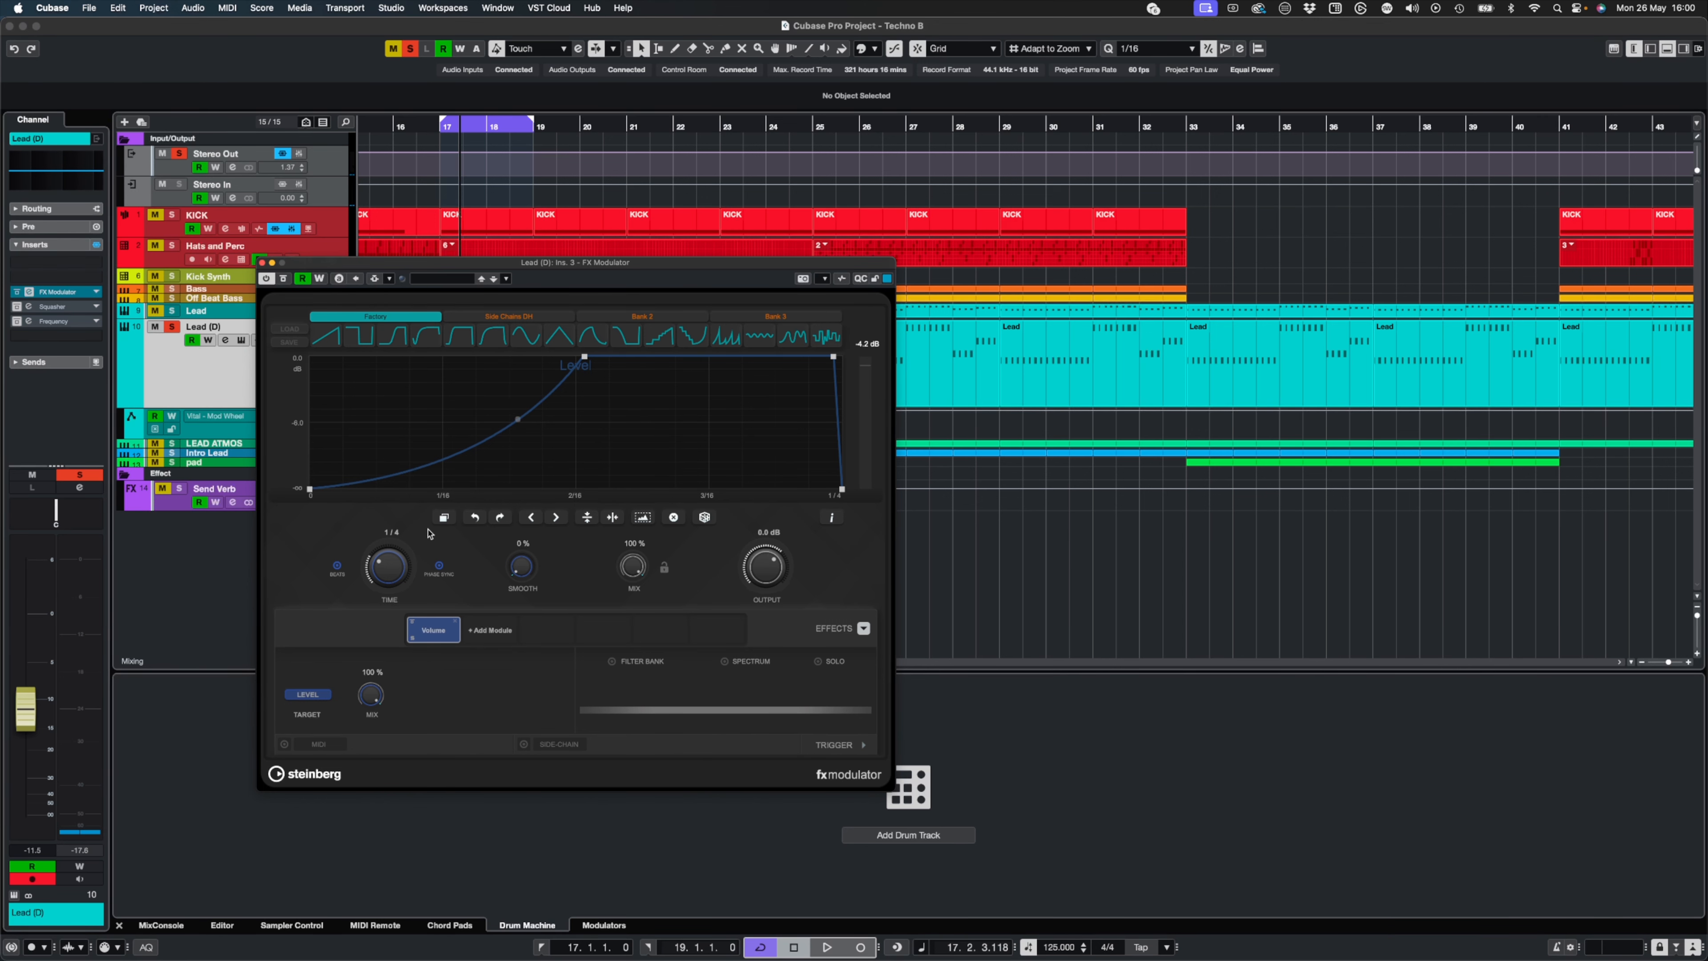
{"action": "left_click", "coordinate": [262, 263]}
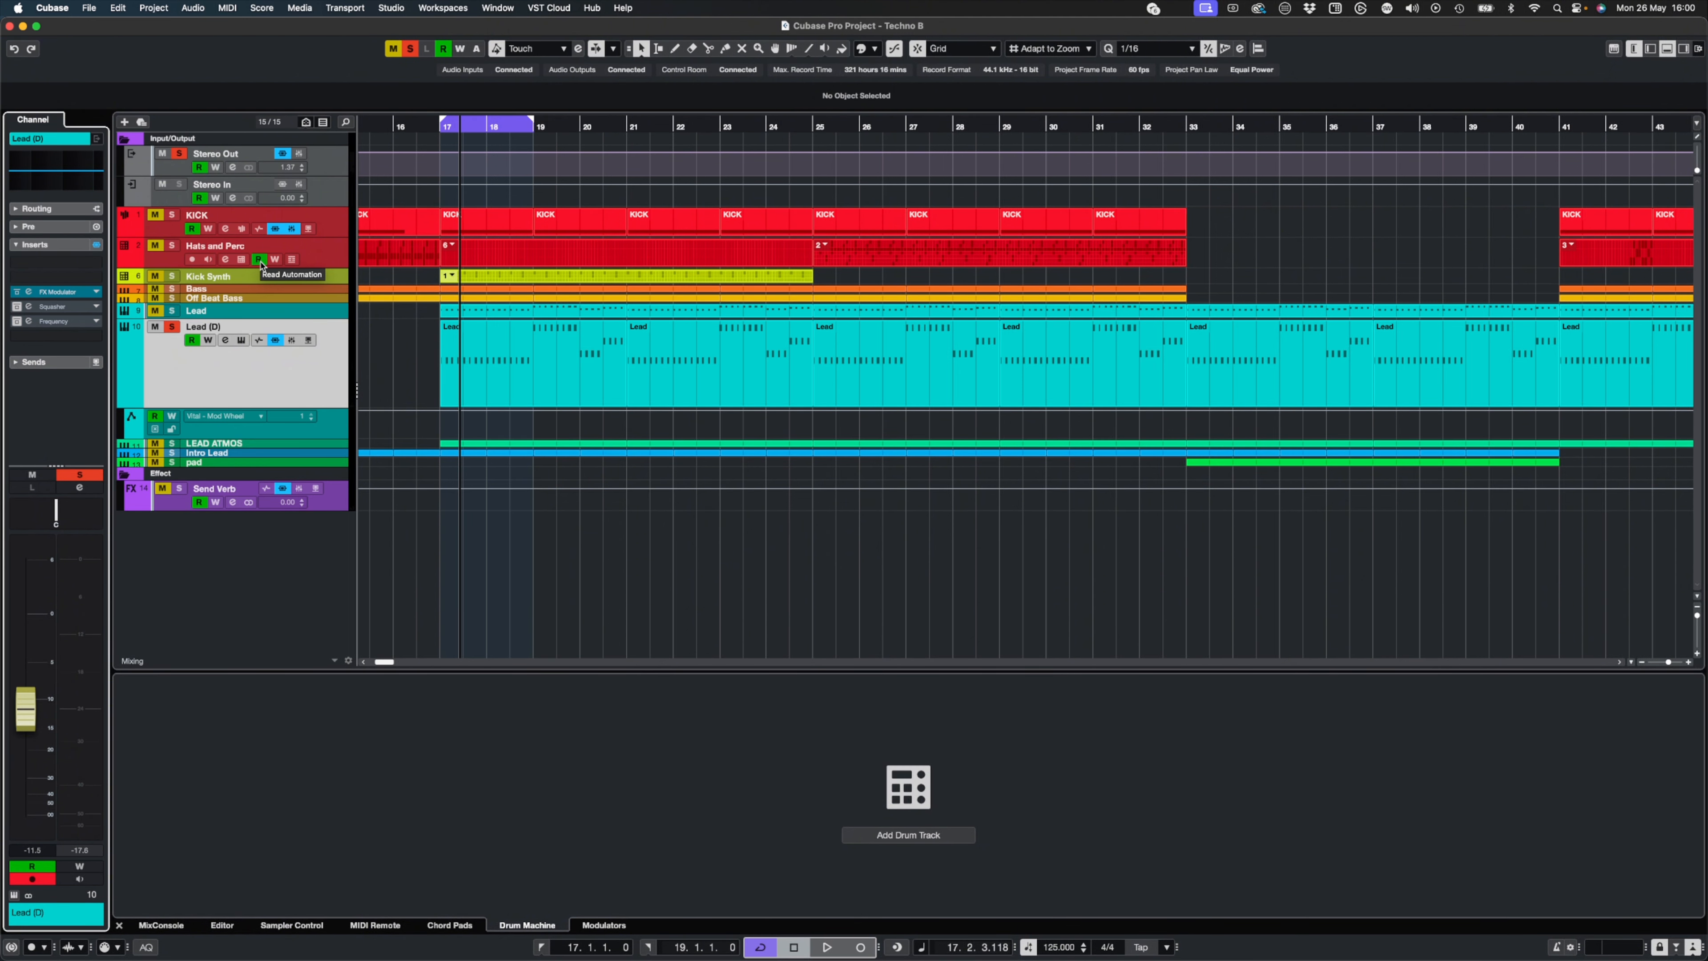
- Open the Squasher insert on Lead (D), show its extra band parameters, activate it and audition the loop
{"action": "left_click", "coordinate": [28, 306]}
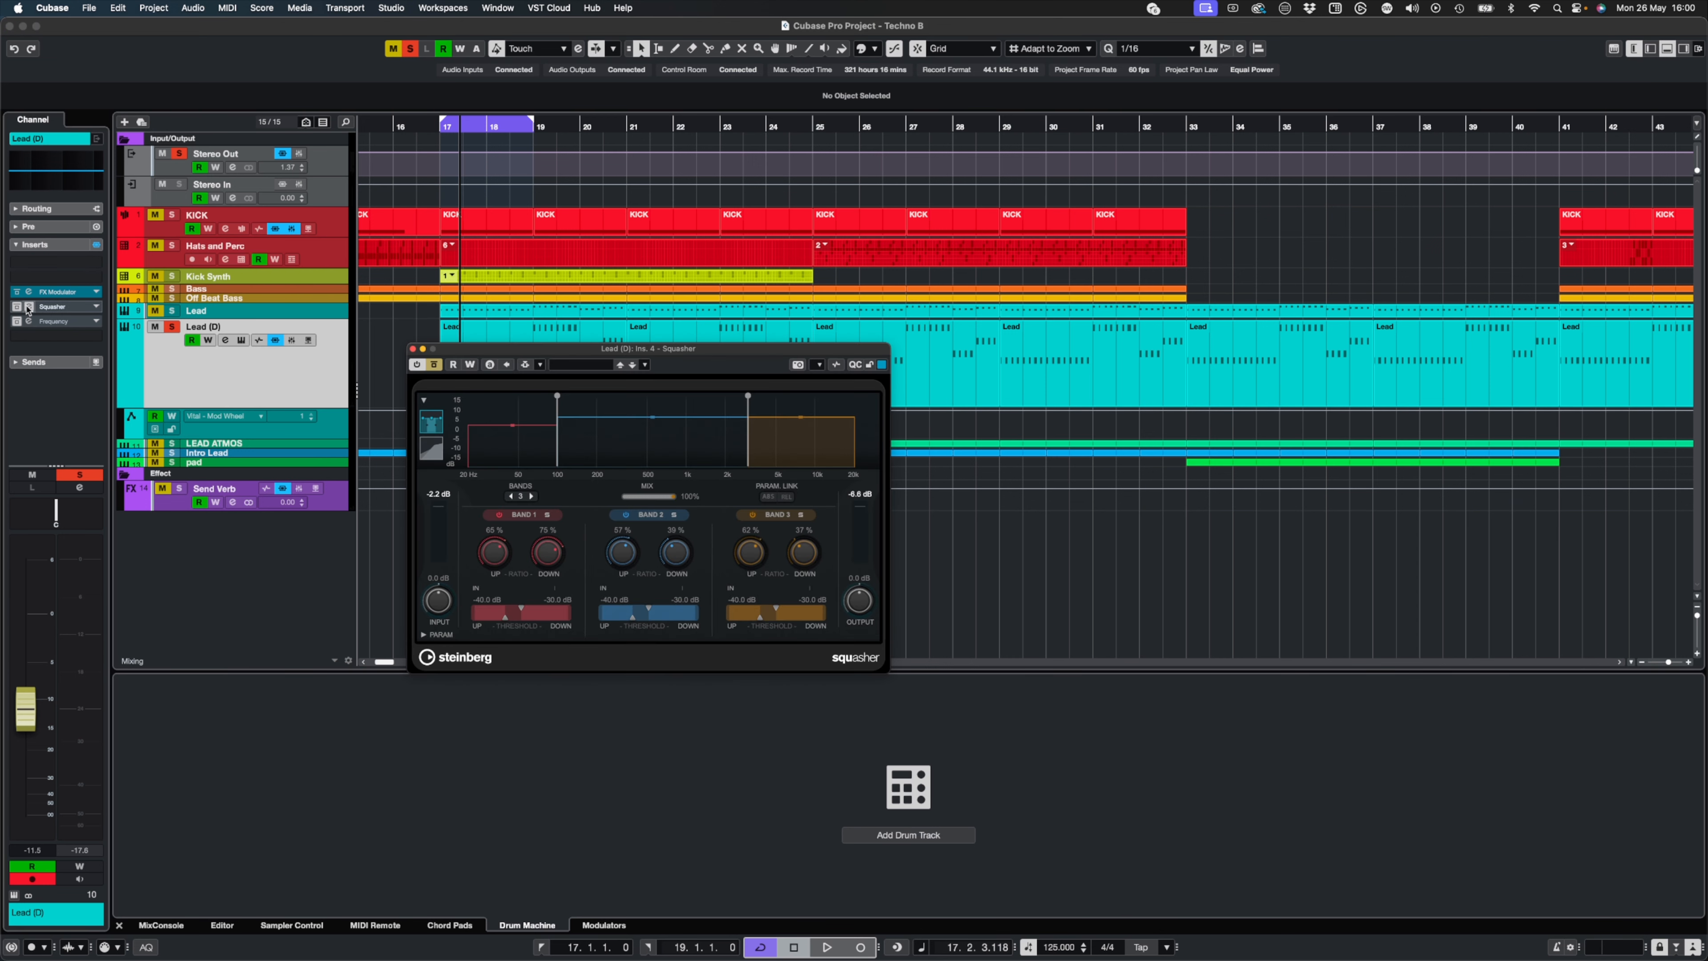
{"action": "left_click_drag", "start_coordinate": [614, 353], "coordinate": [615, 333]}
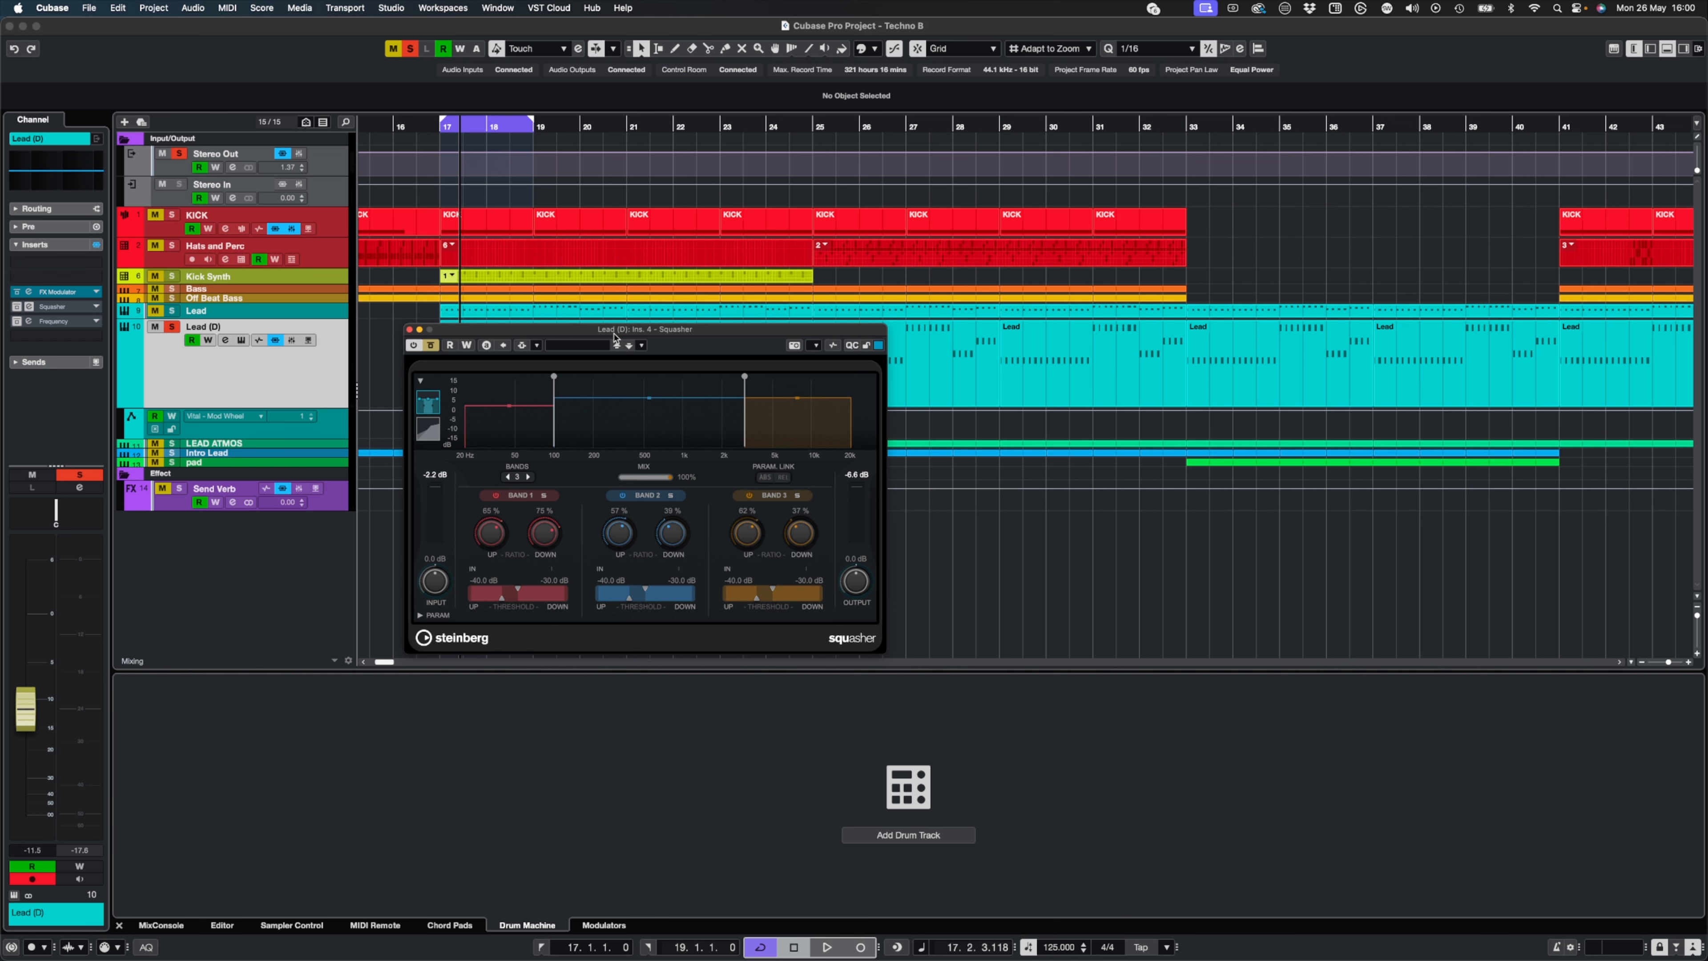
{"action": "left_click", "coordinate": [421, 616]}
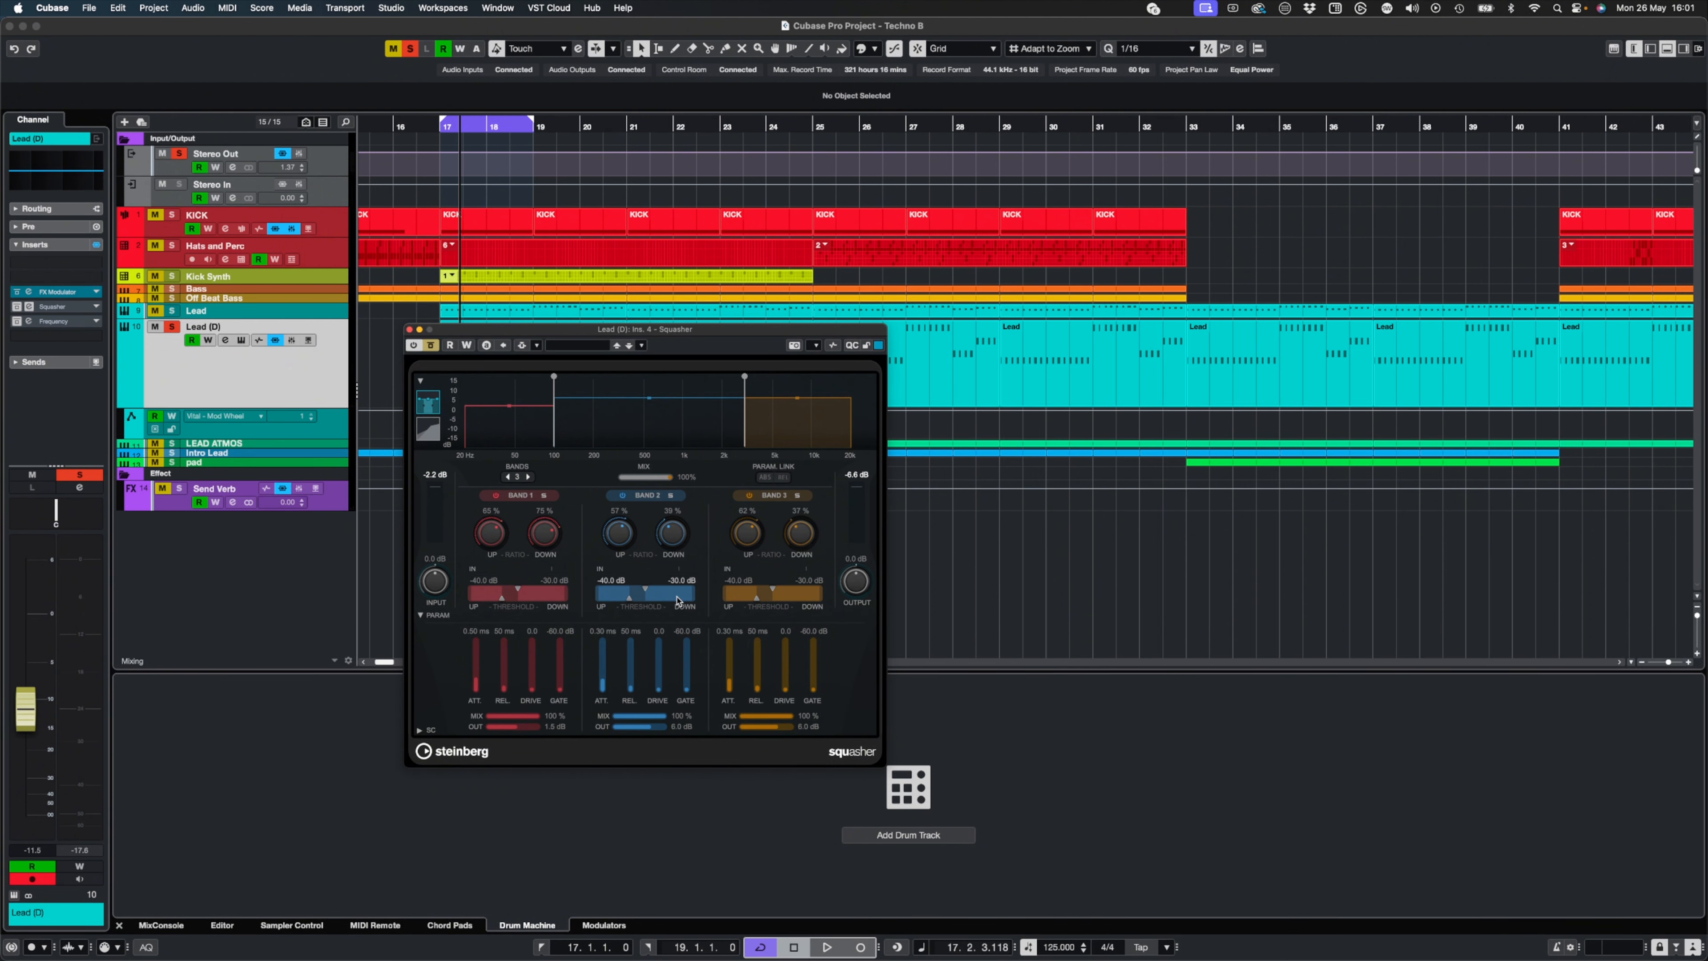
{"action": "key", "text": "space"}
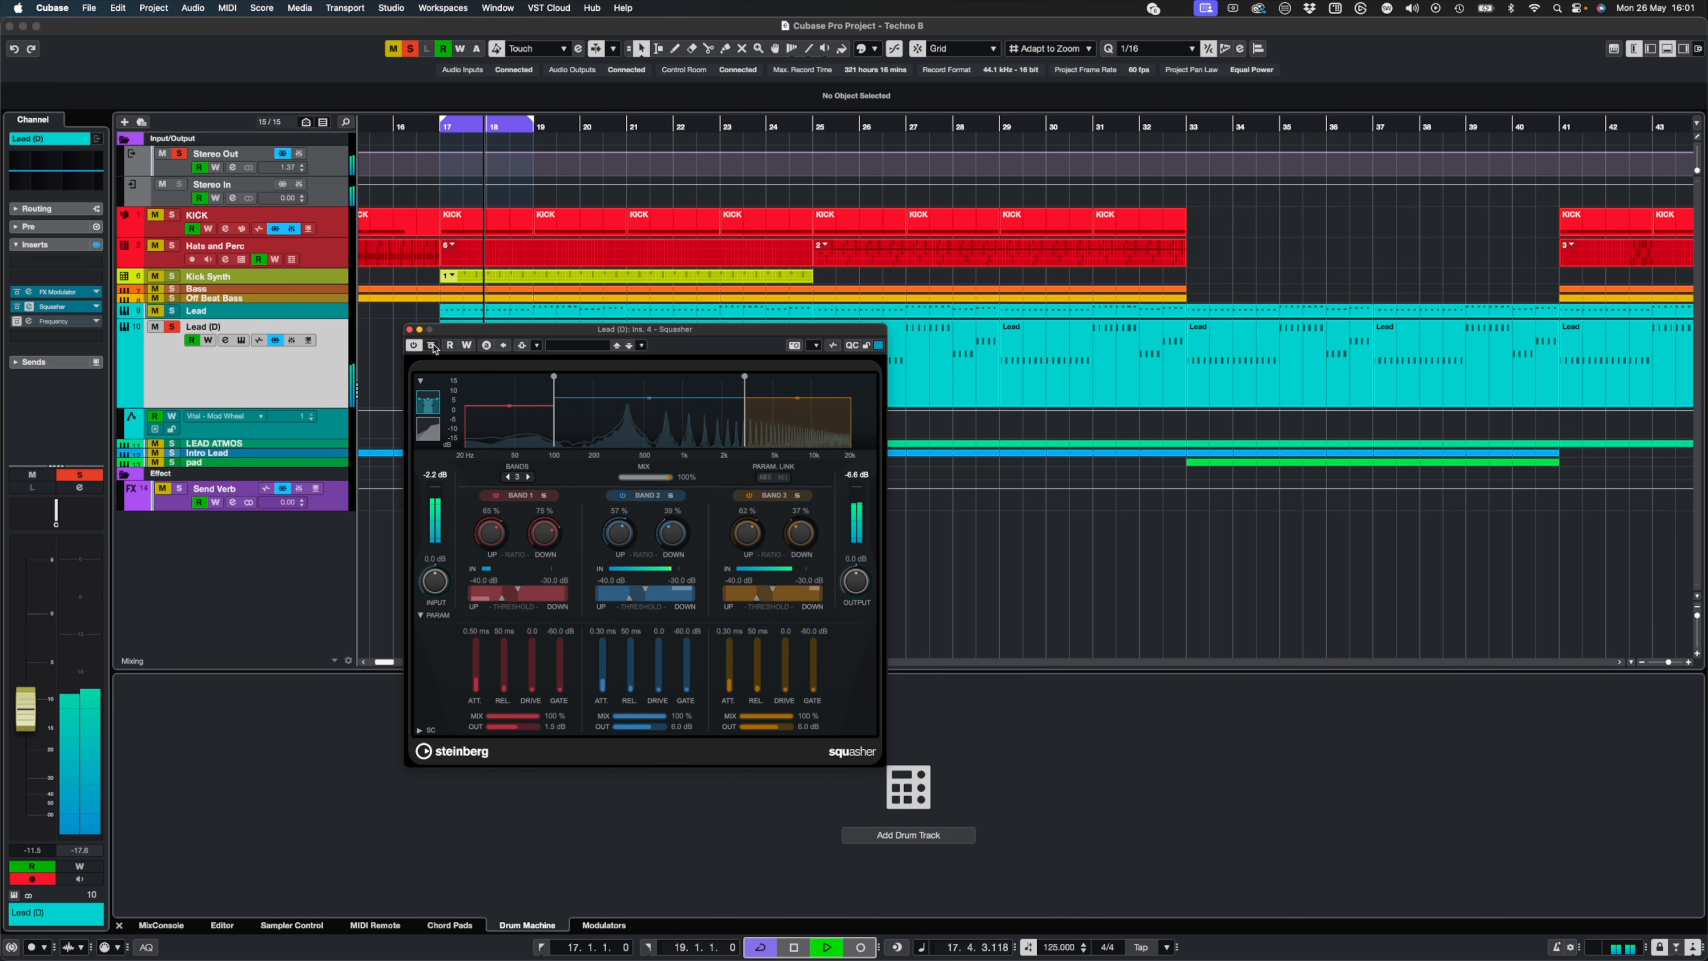
{"action": "key", "text": "space"}
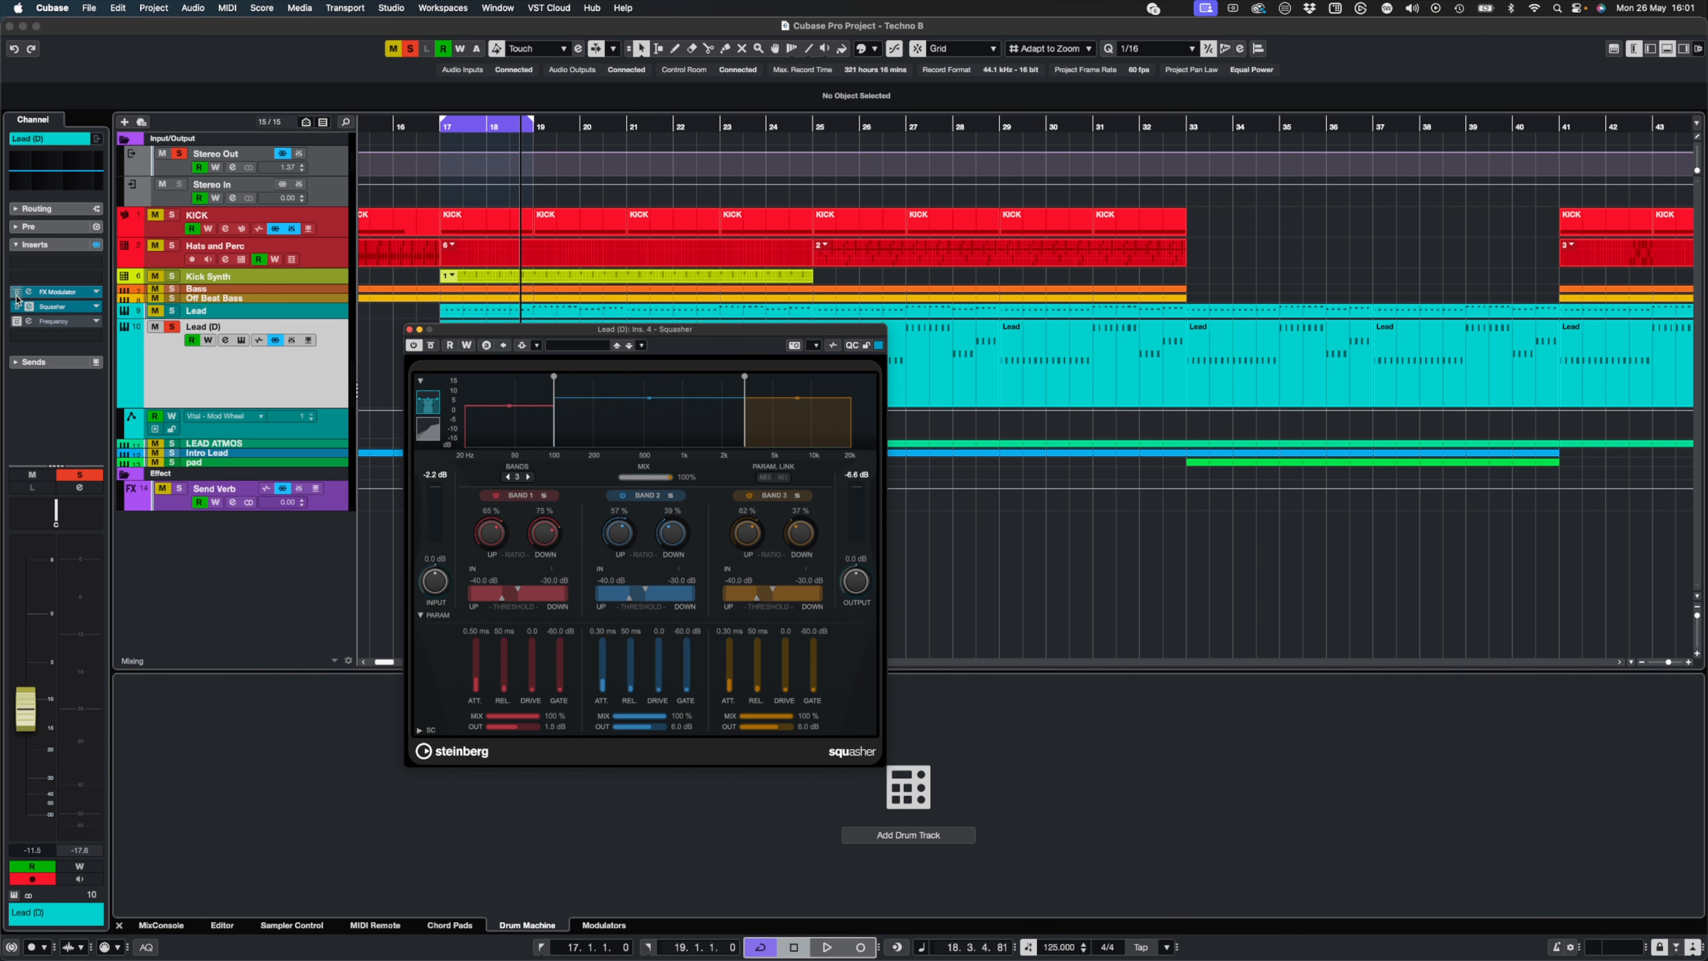
- Copy Squasher to the slot before FX Modulator and compare the loop with only the copy and only the original active
{"action": "left_click", "coordinate": [51, 307]}
{"action": "left_click_drag", "start_coordinate": [51, 307], "coordinate": [52, 280]}
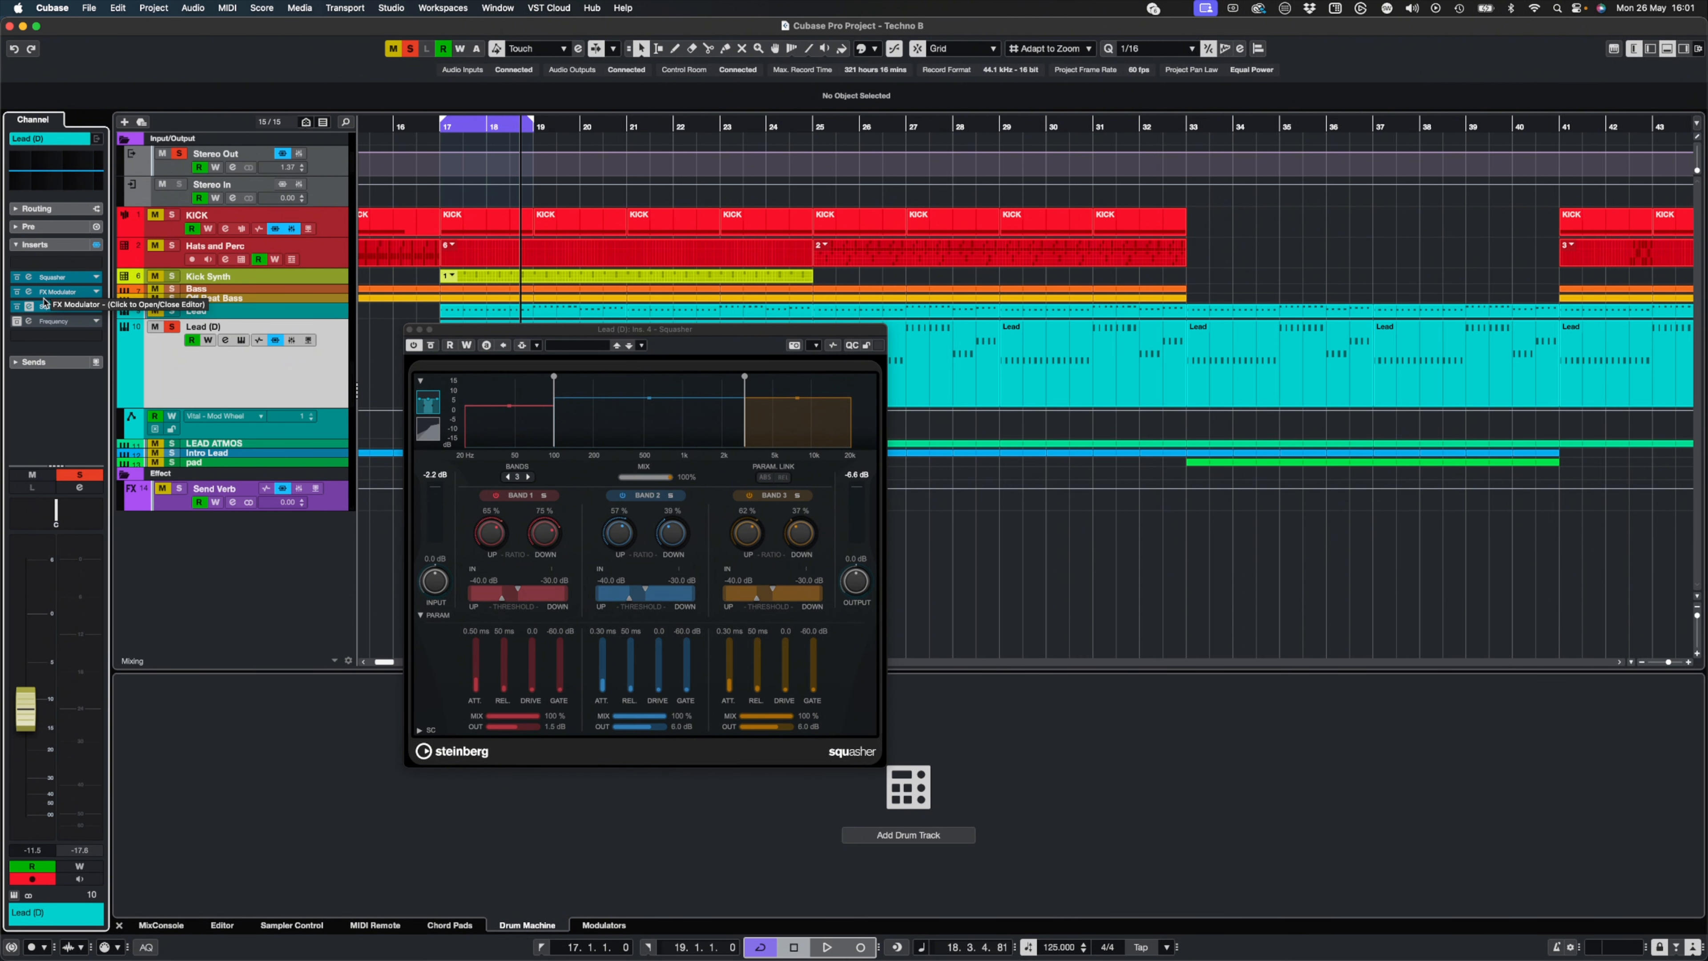
{"action": "left_click", "coordinate": [17, 307]}
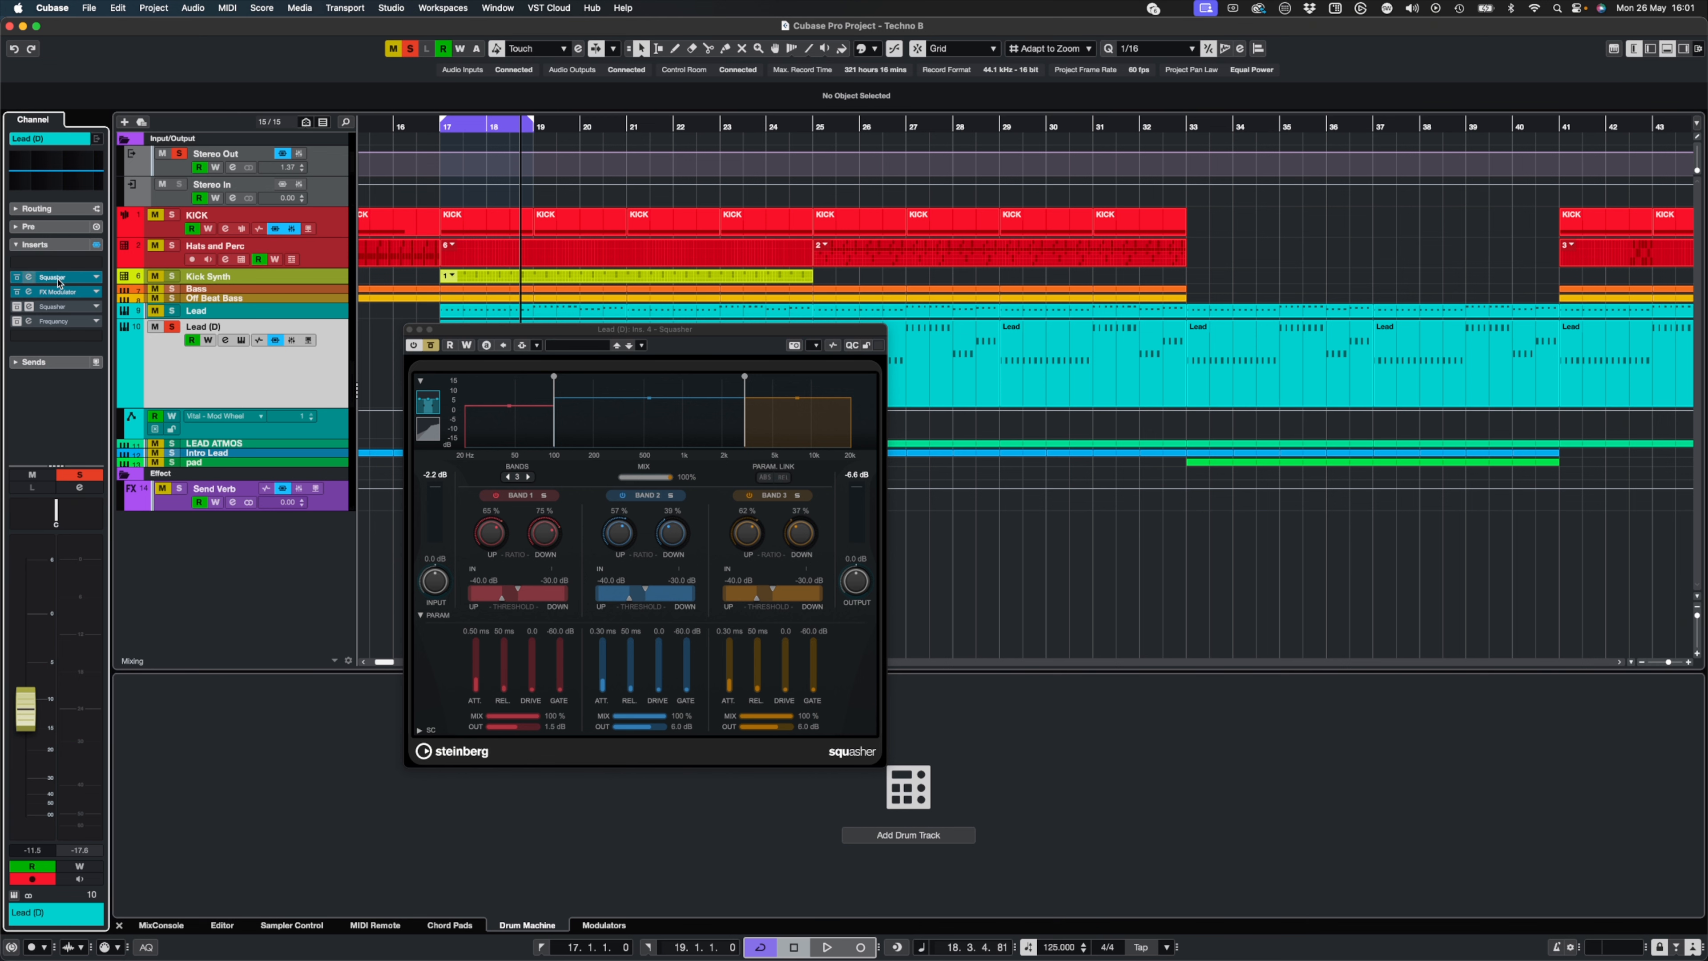
{"action": "key", "text": "space"}
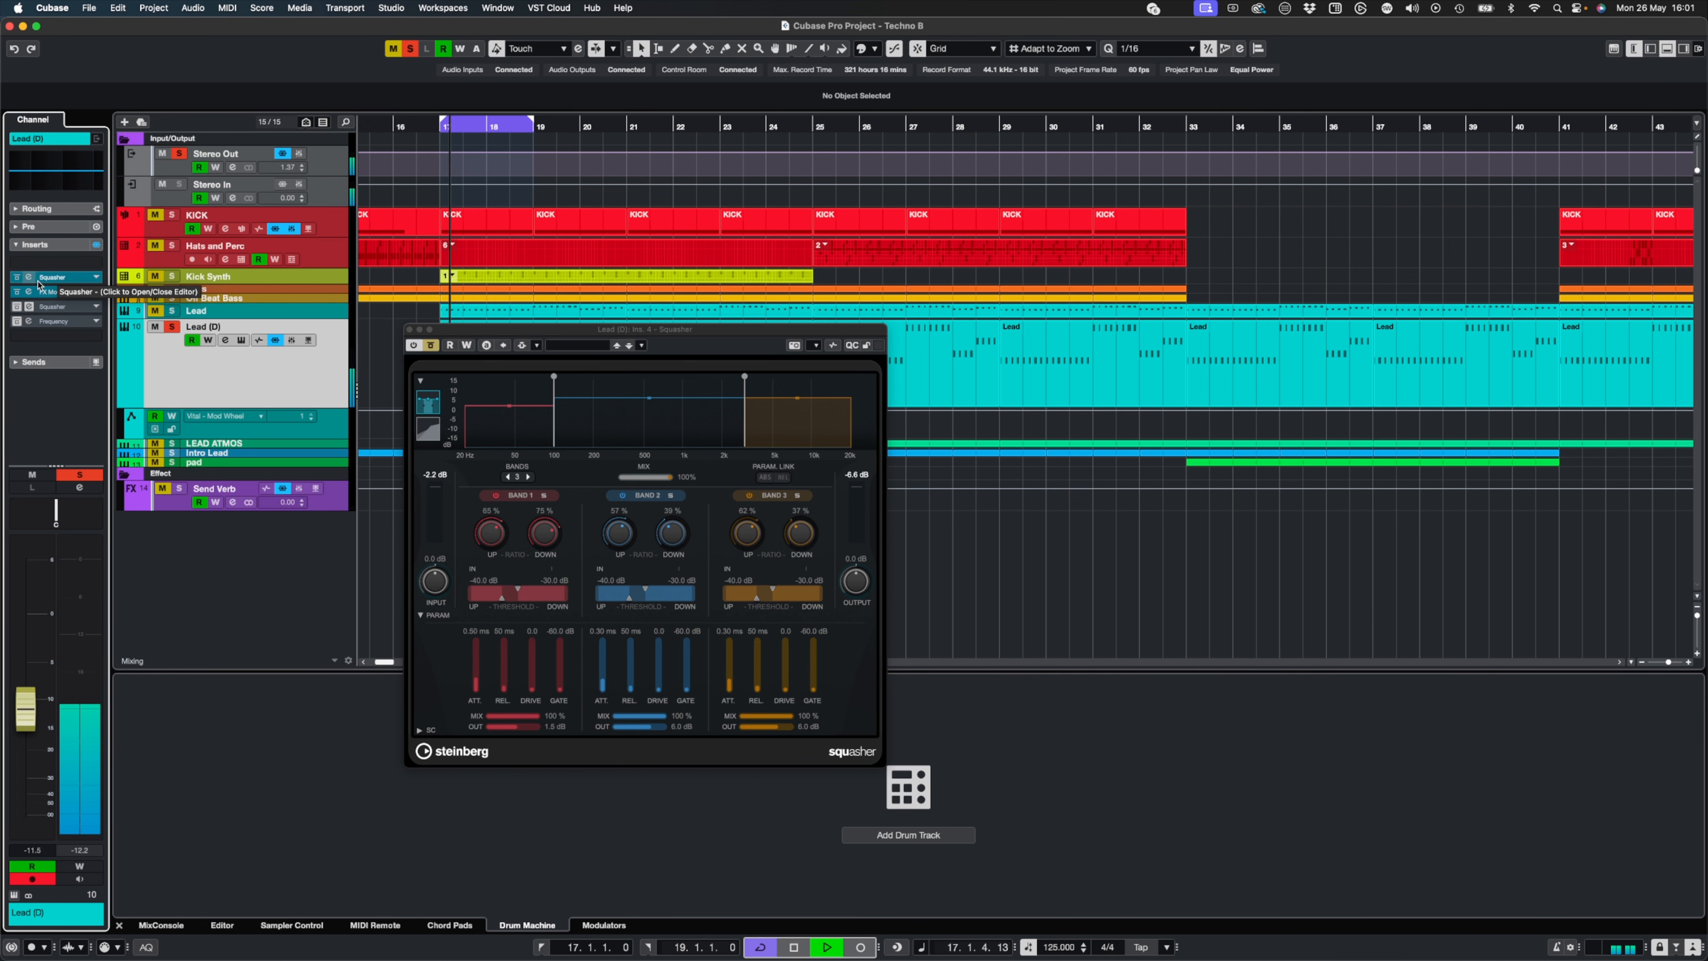
{"action": "left_click", "coordinate": [17, 304]}
{"action": "left_click", "coordinate": [16, 277]}
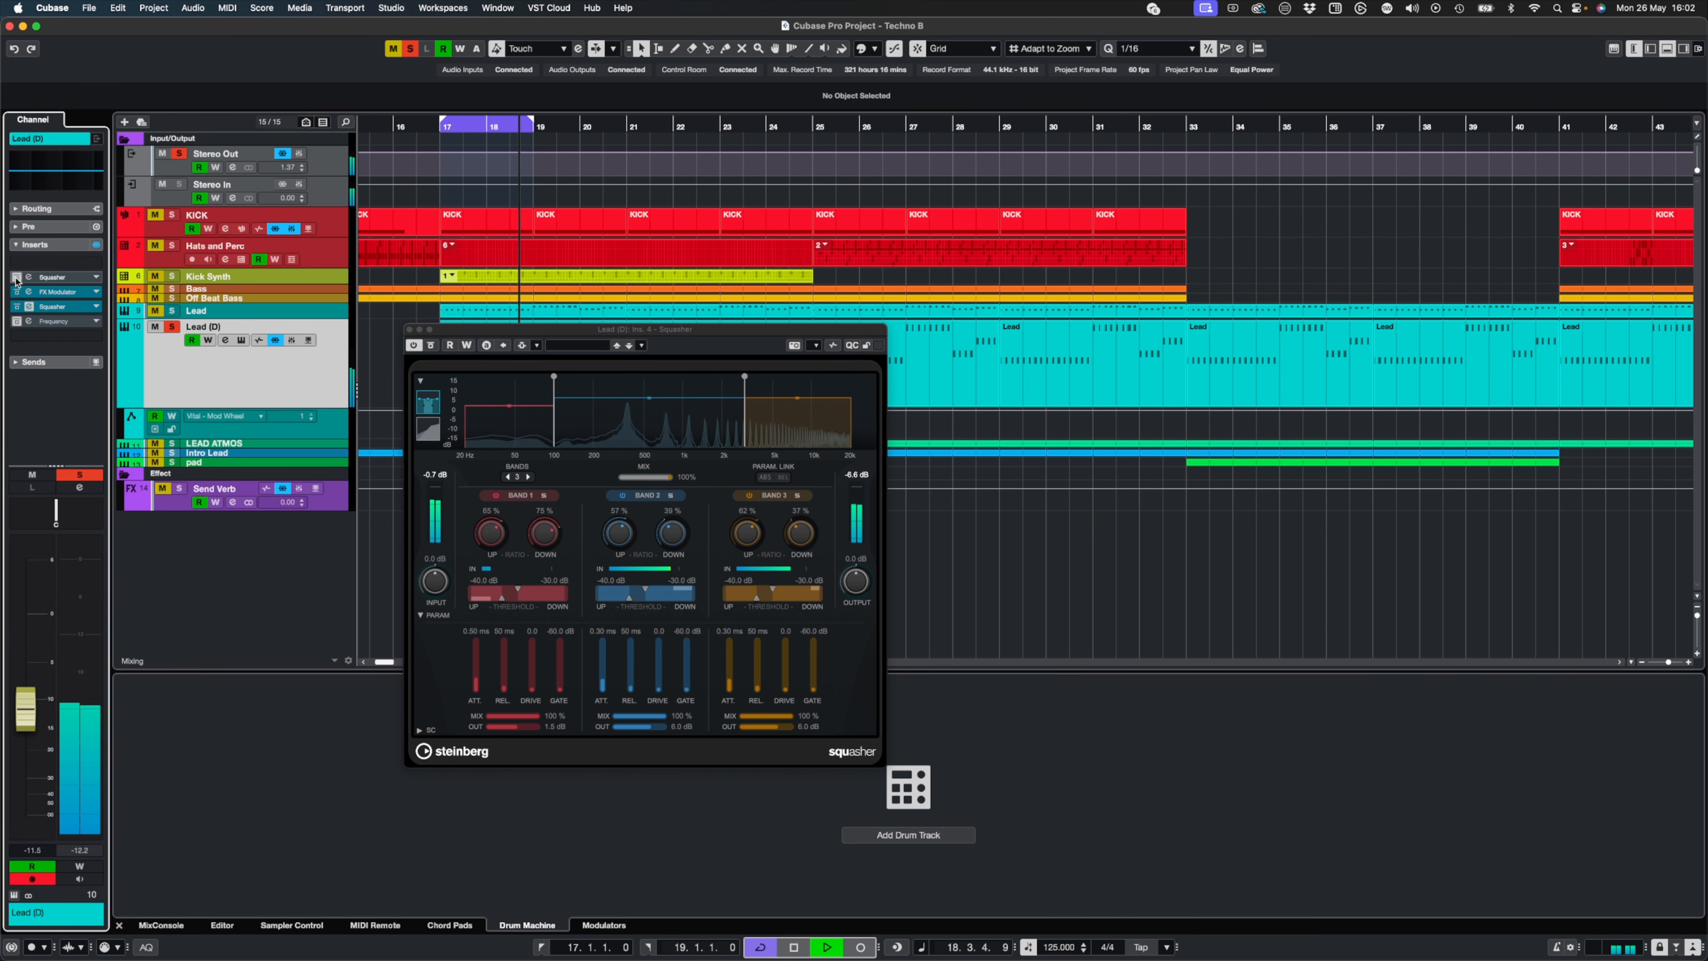
{"action": "key", "text": "space"}
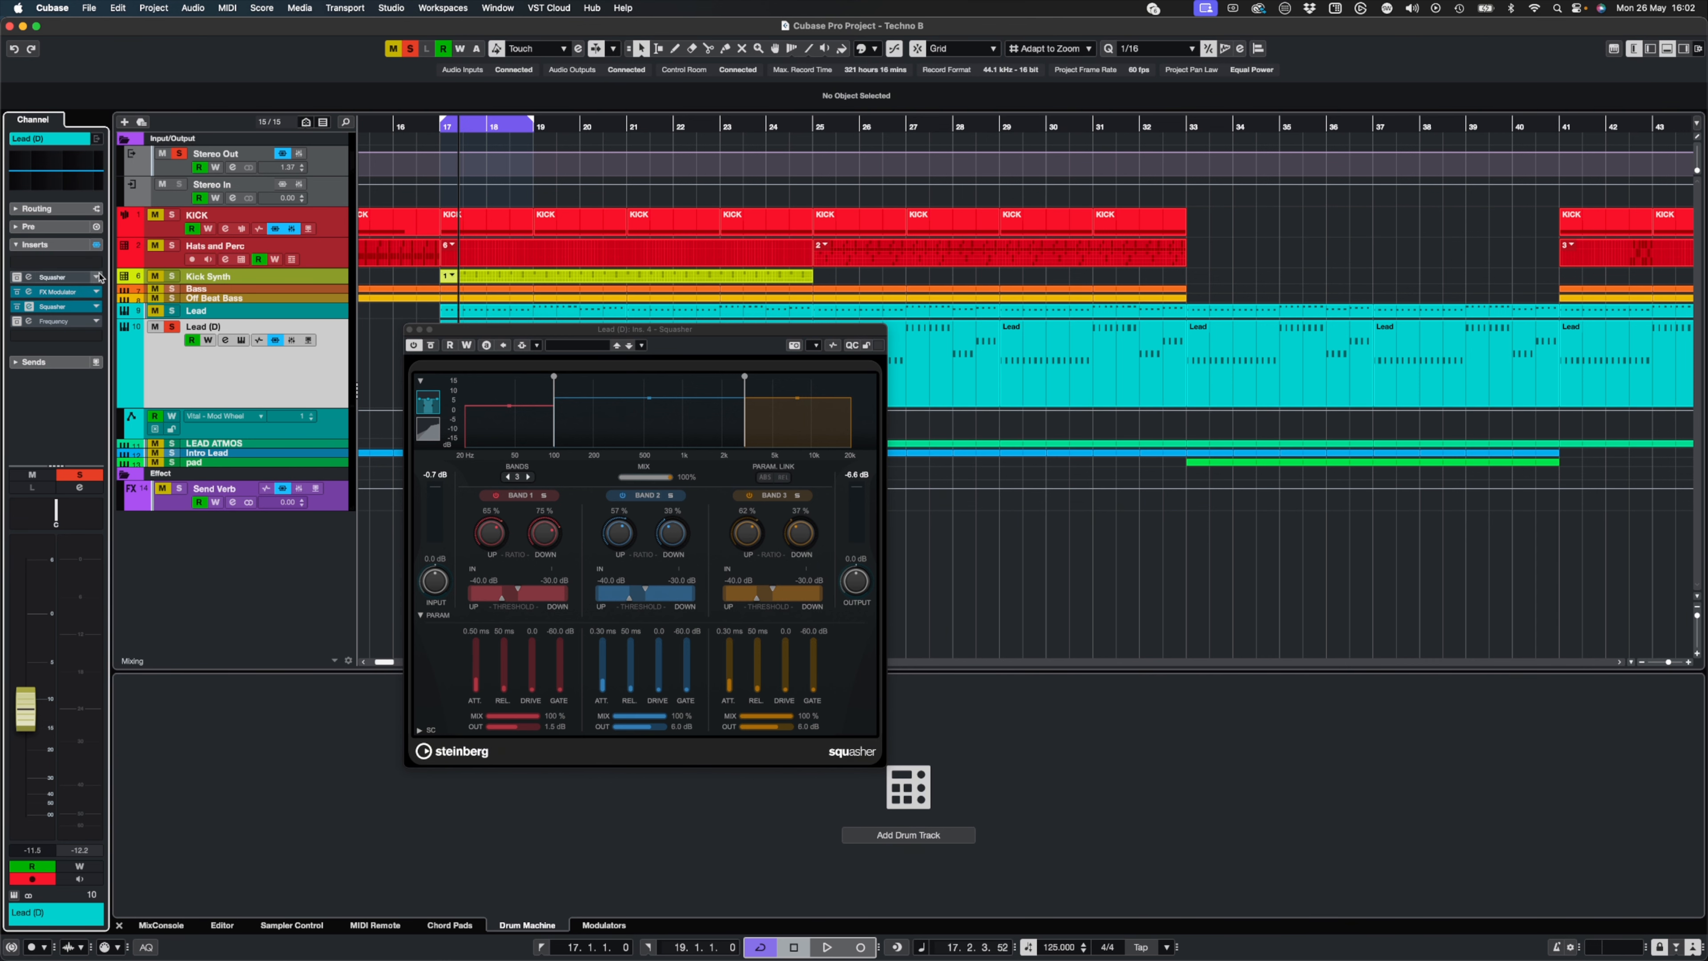
- Remove the Squasher copy placed before FX Modulator and close the Squasher editor
{"action": "left_click", "coordinate": [58, 276]}
{"action": "scroll", "coordinate": [65, 317], "scroll_direction": "up", "scroll_amount": 10}
{"action": "left_click", "coordinate": [65, 317]}
{"action": "left_click", "coordinate": [408, 329]}
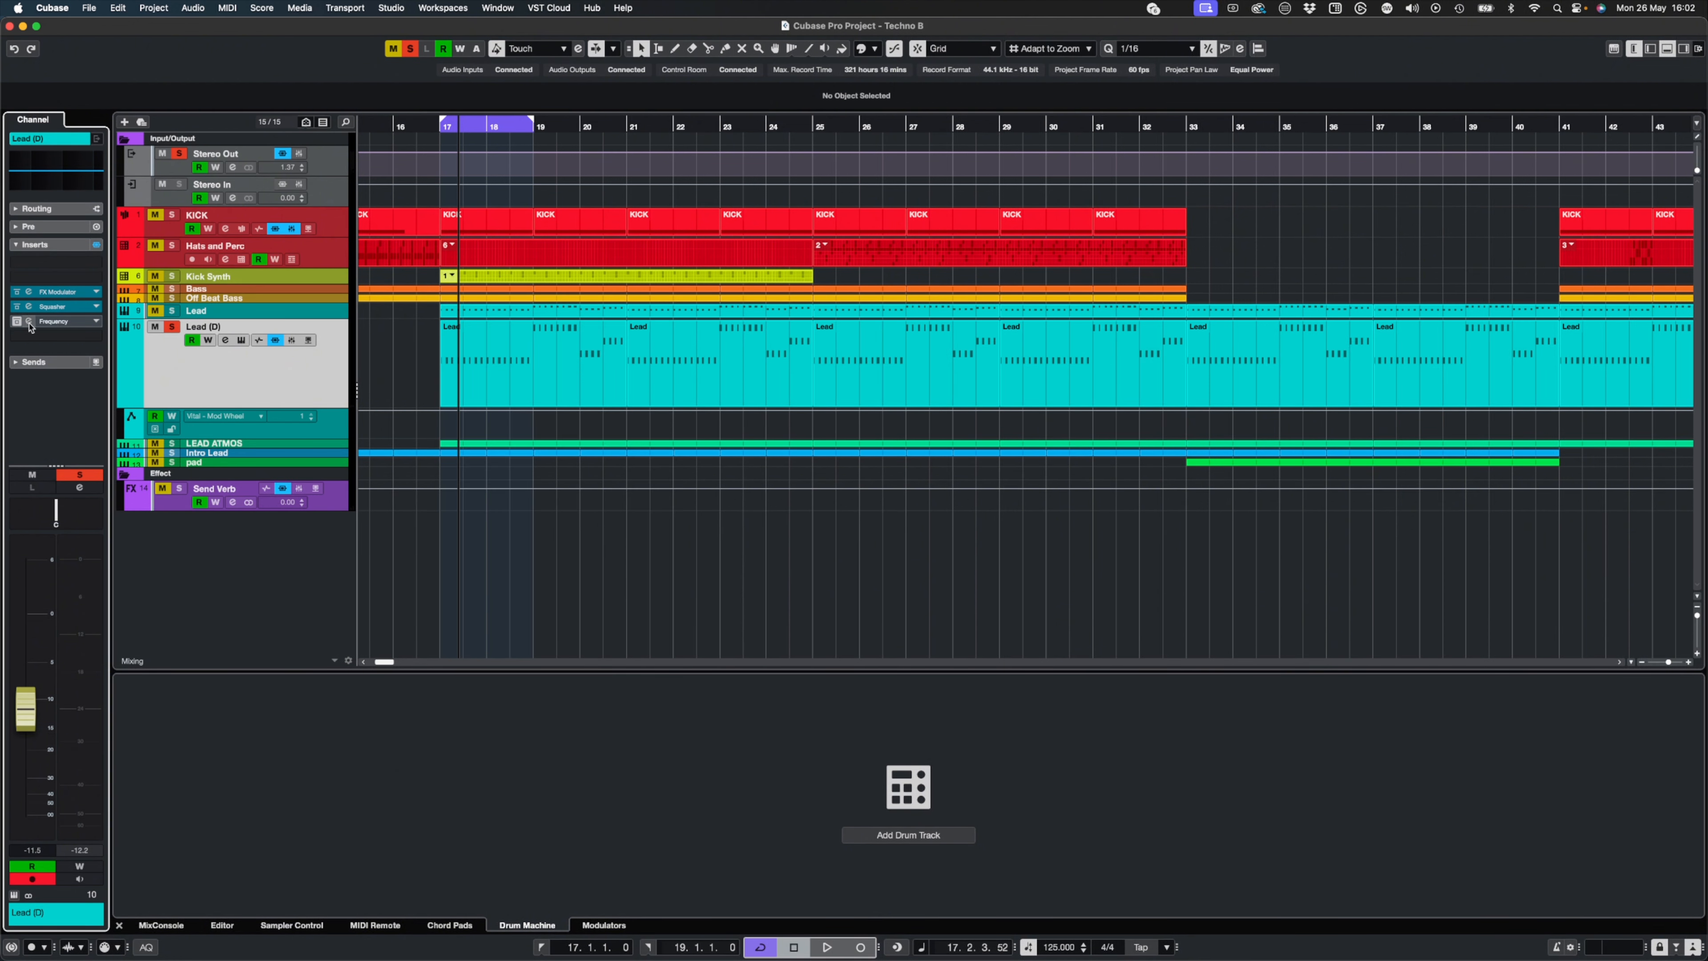
- Activate the Frequency insert on Lead (D), audition the loop with its 168 Hz Cut 24 band and close its editor
{"action": "left_click", "coordinate": [29, 323]}
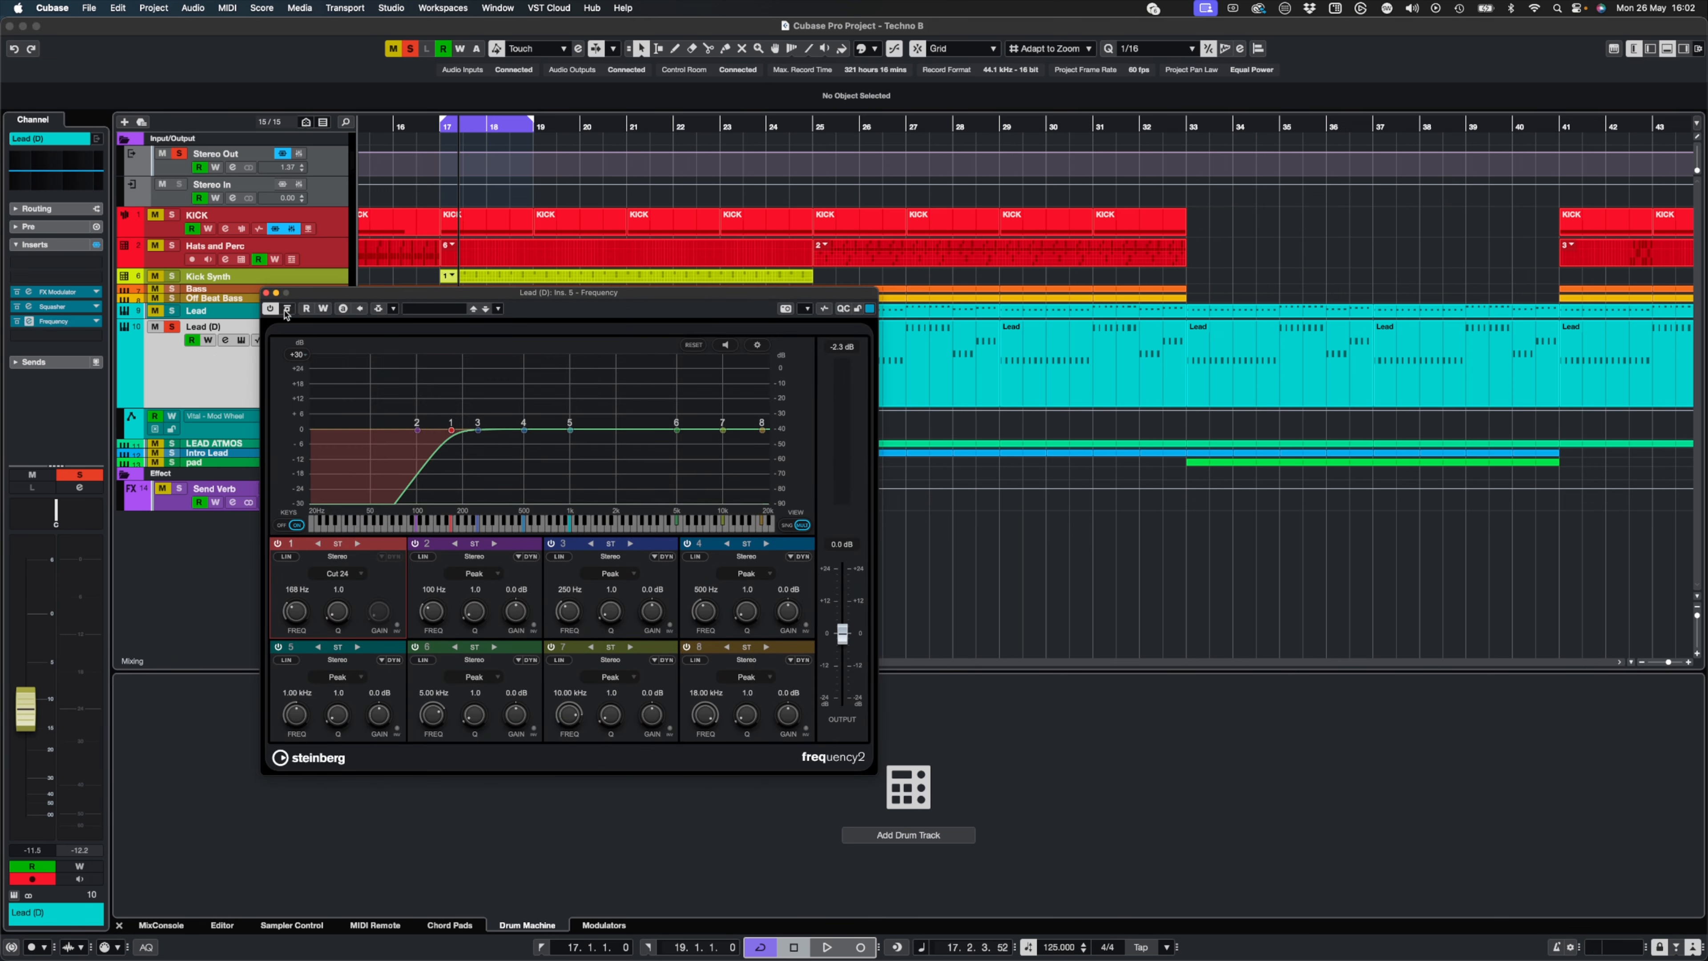
{"action": "key", "text": "space"}
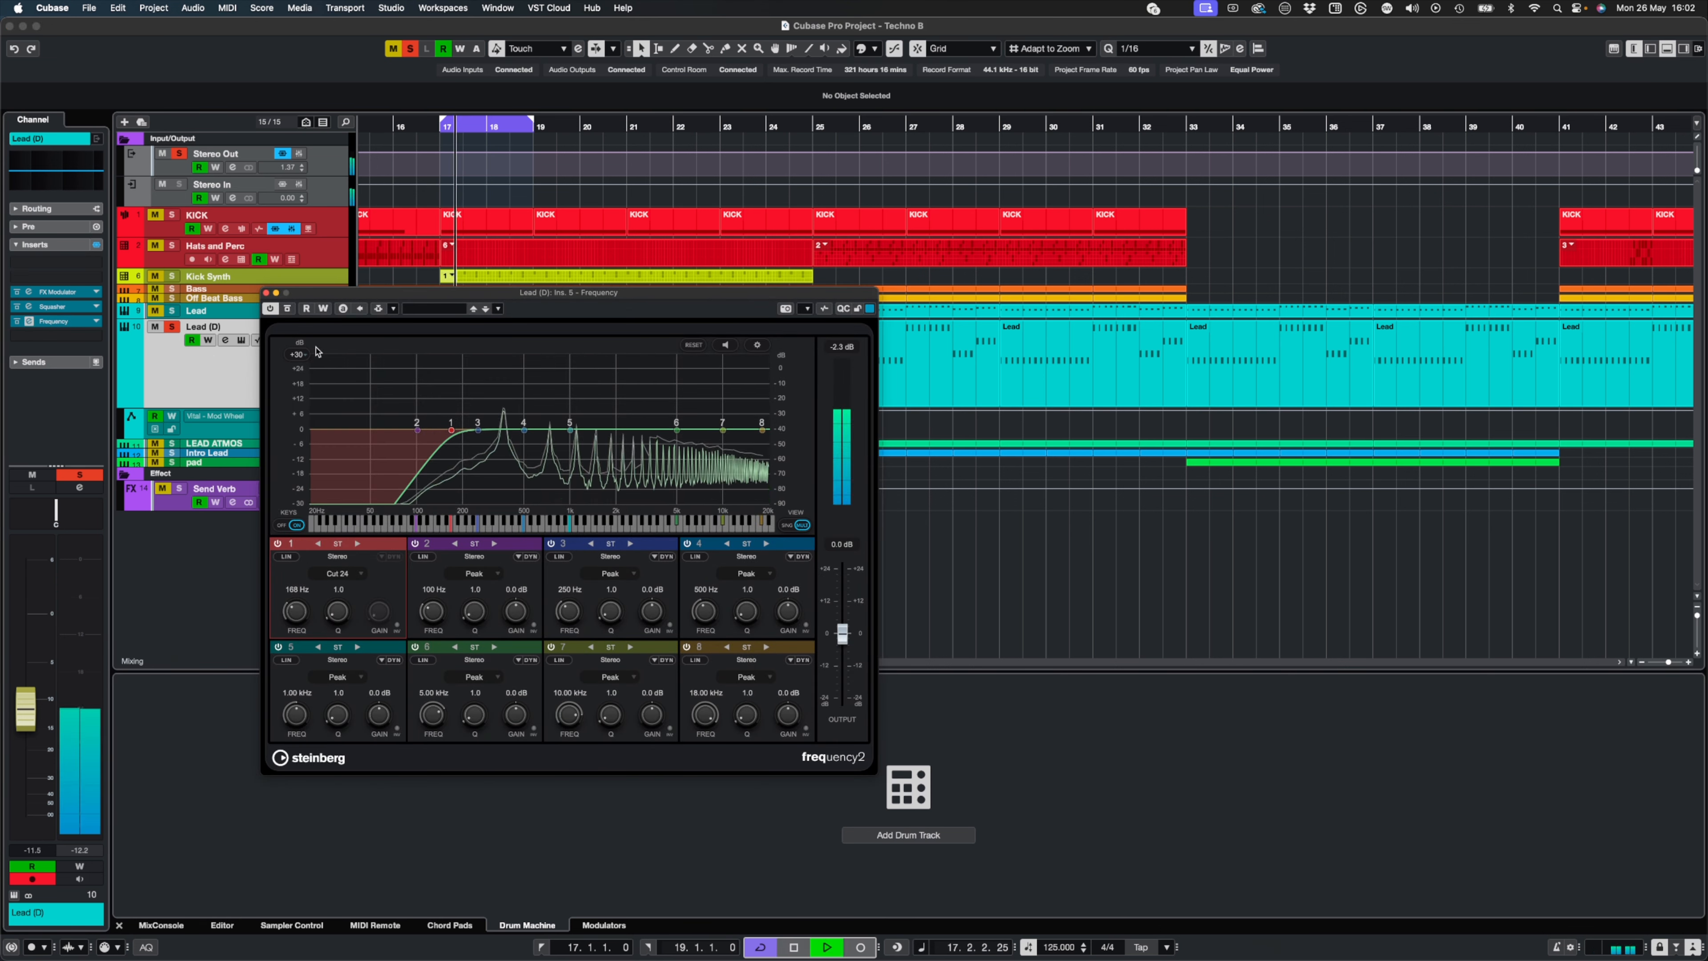
{"action": "key", "text": "space"}
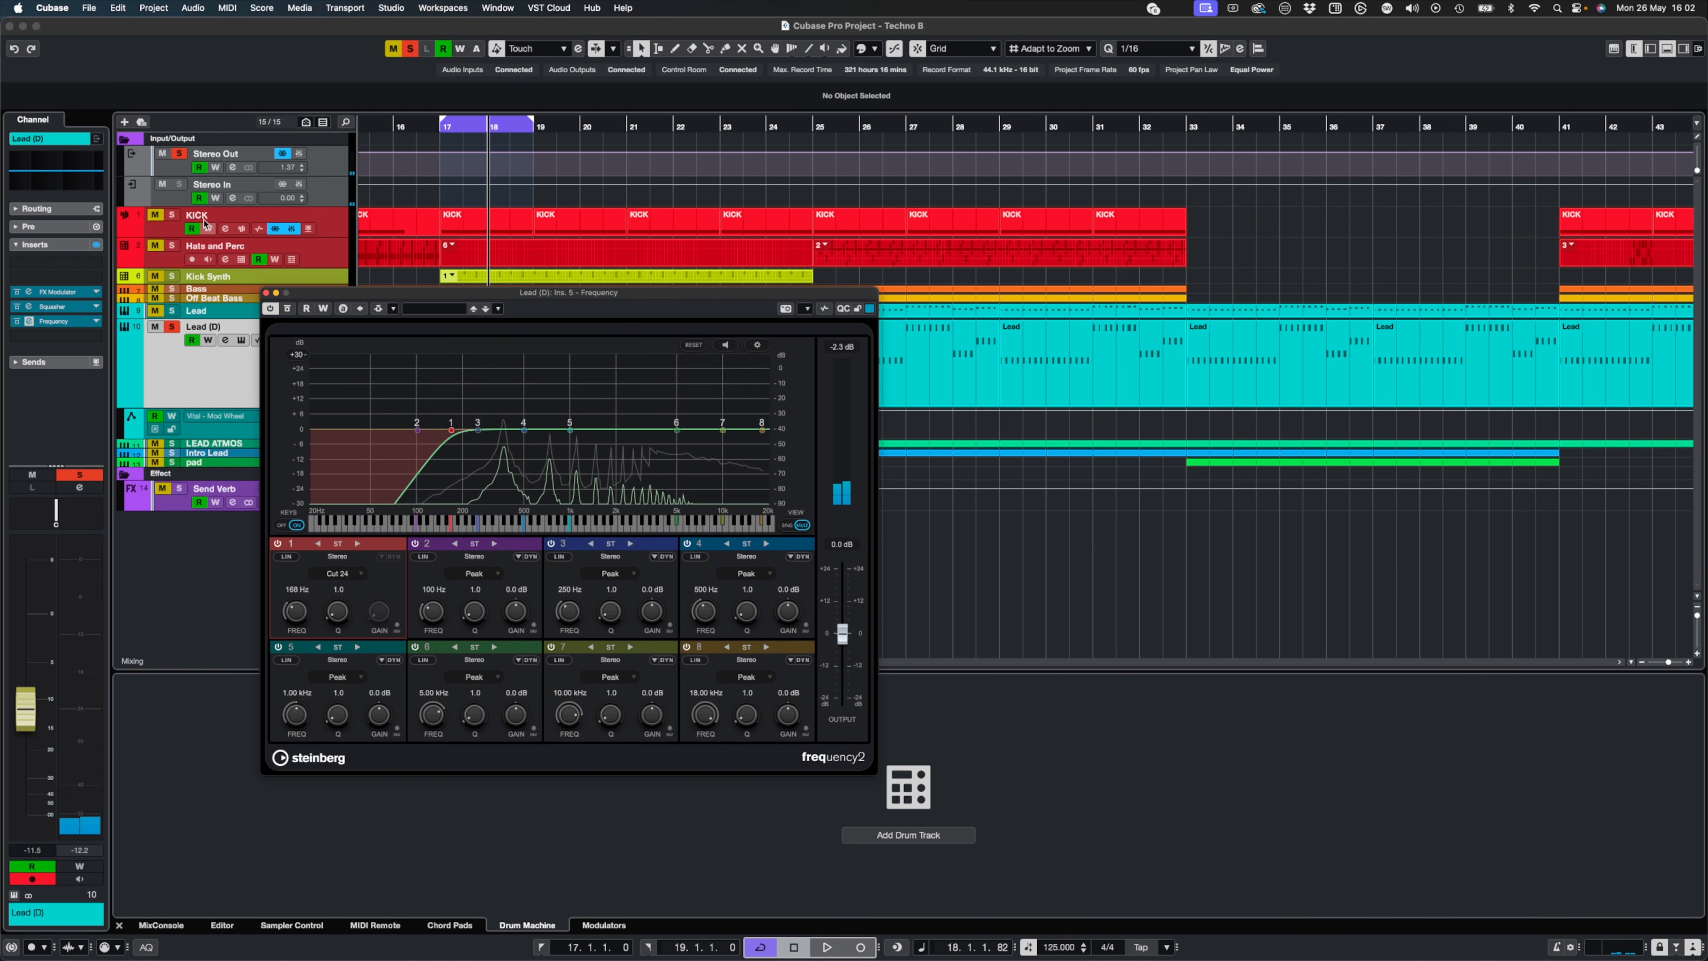
{"action": "left_click", "coordinate": [265, 293]}
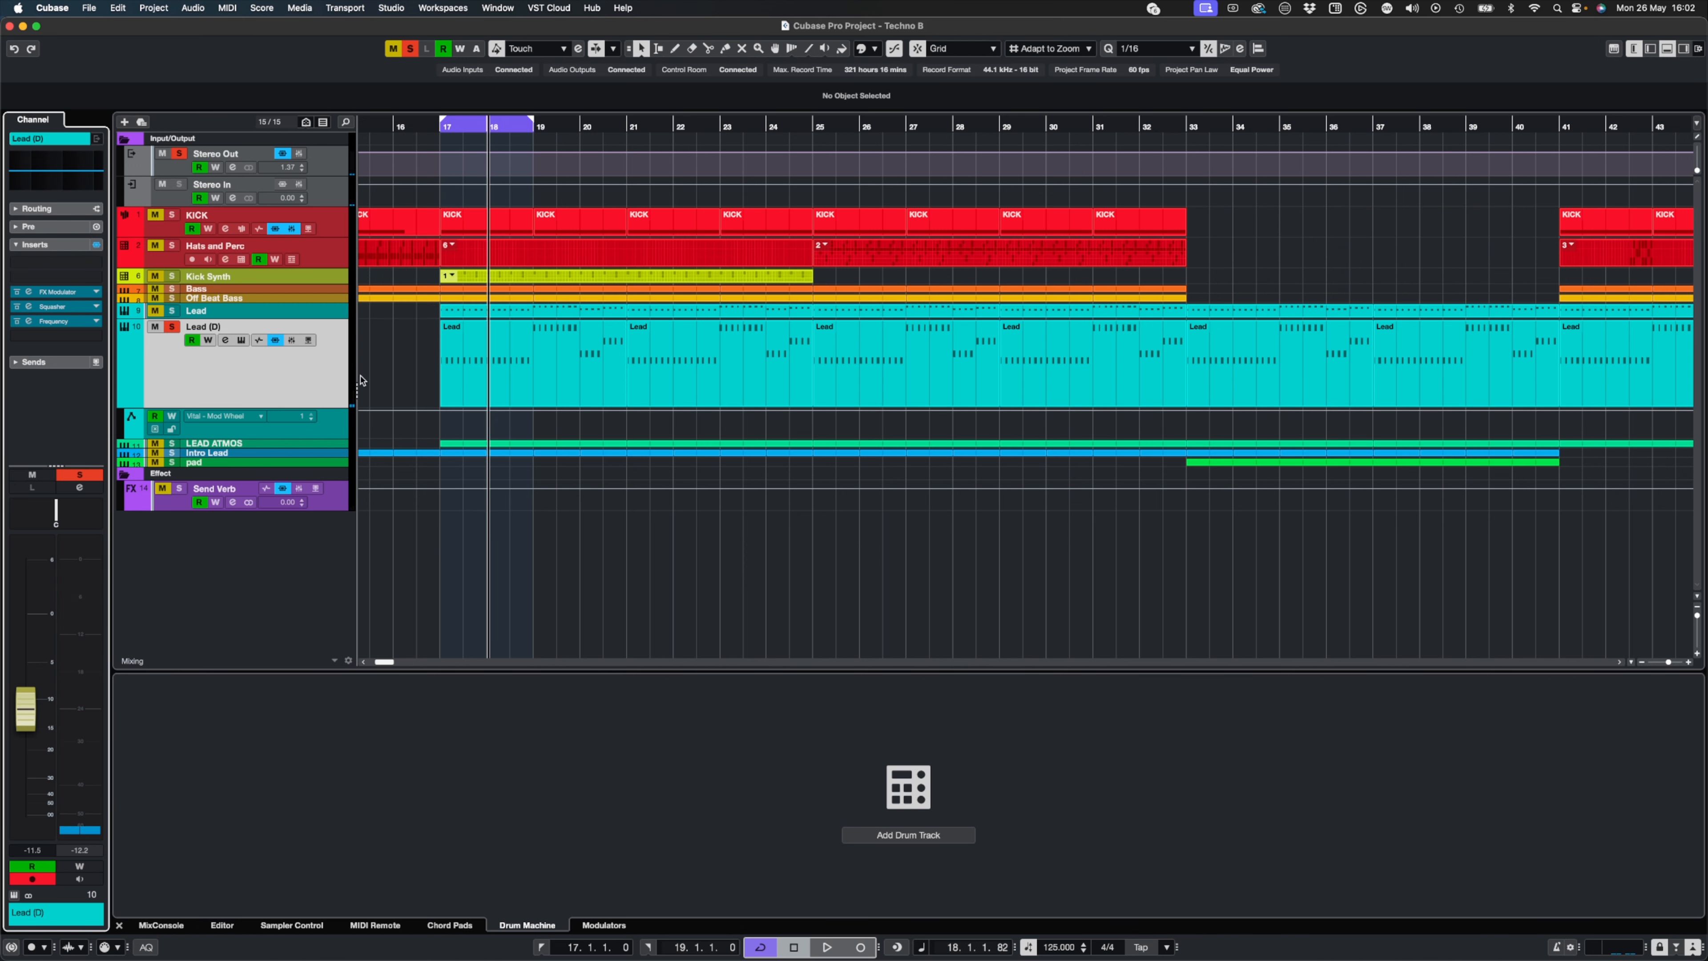
- Check Lead (D)'s sends, solo the Send Verb effect track and inspect the settings of its ValhallaSupermassive insert
{"action": "left_click", "coordinate": [16, 362]}
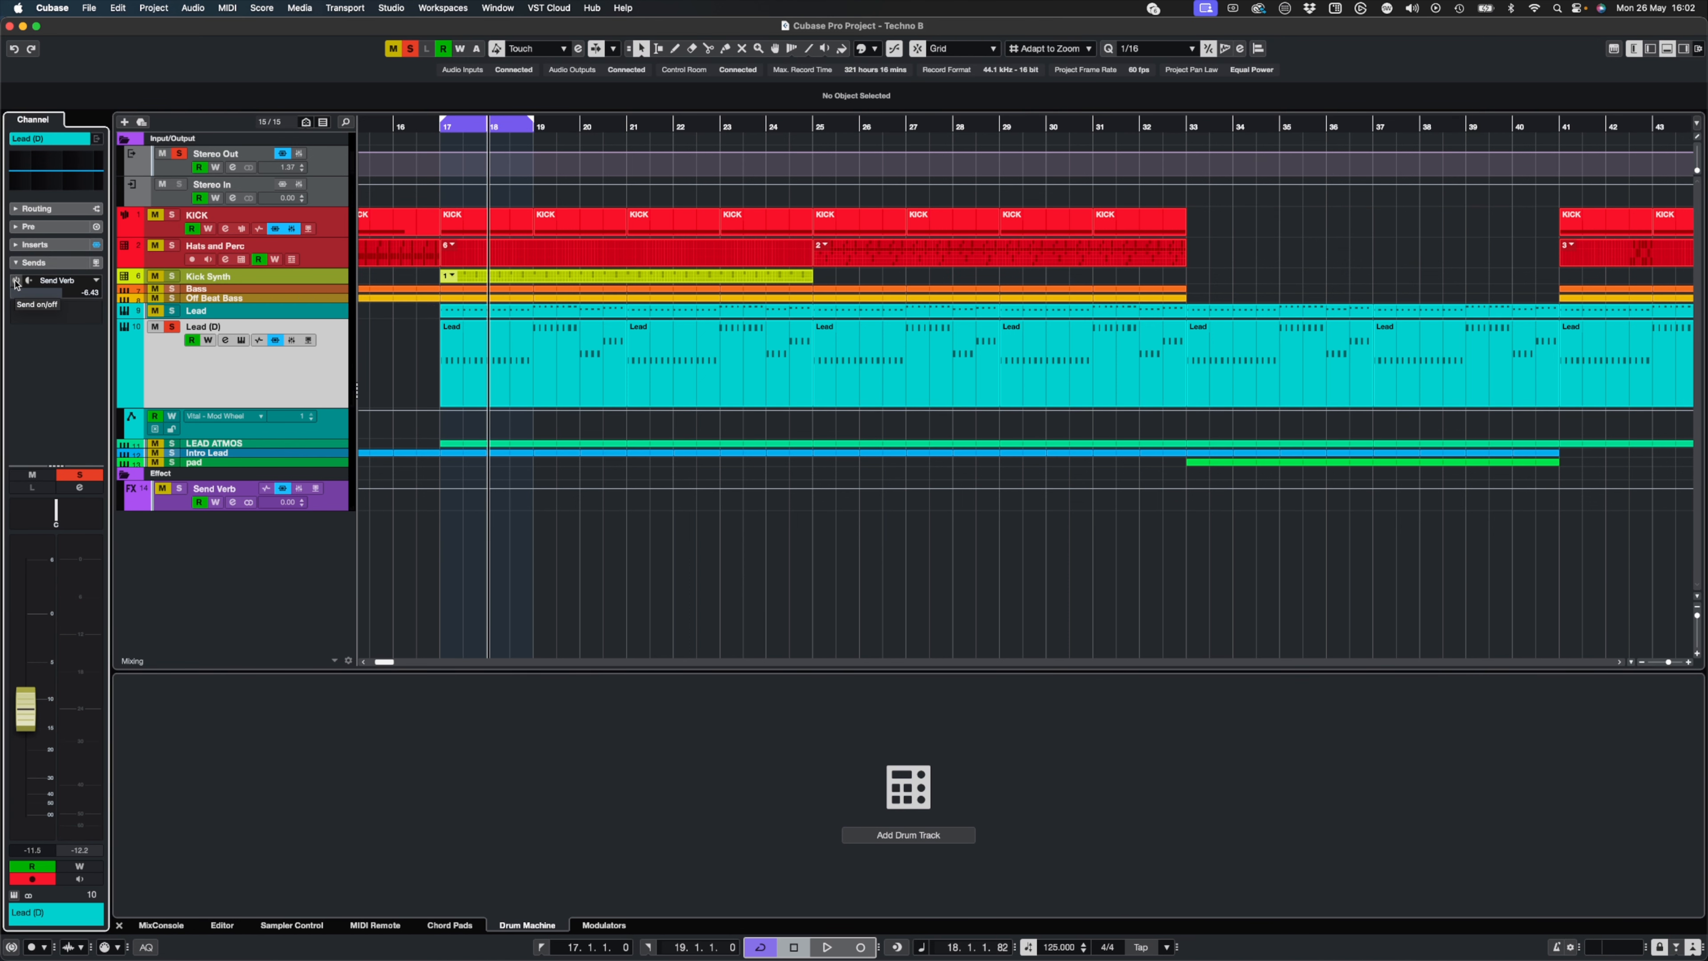
{"action": "left_click", "coordinate": [179, 489]}
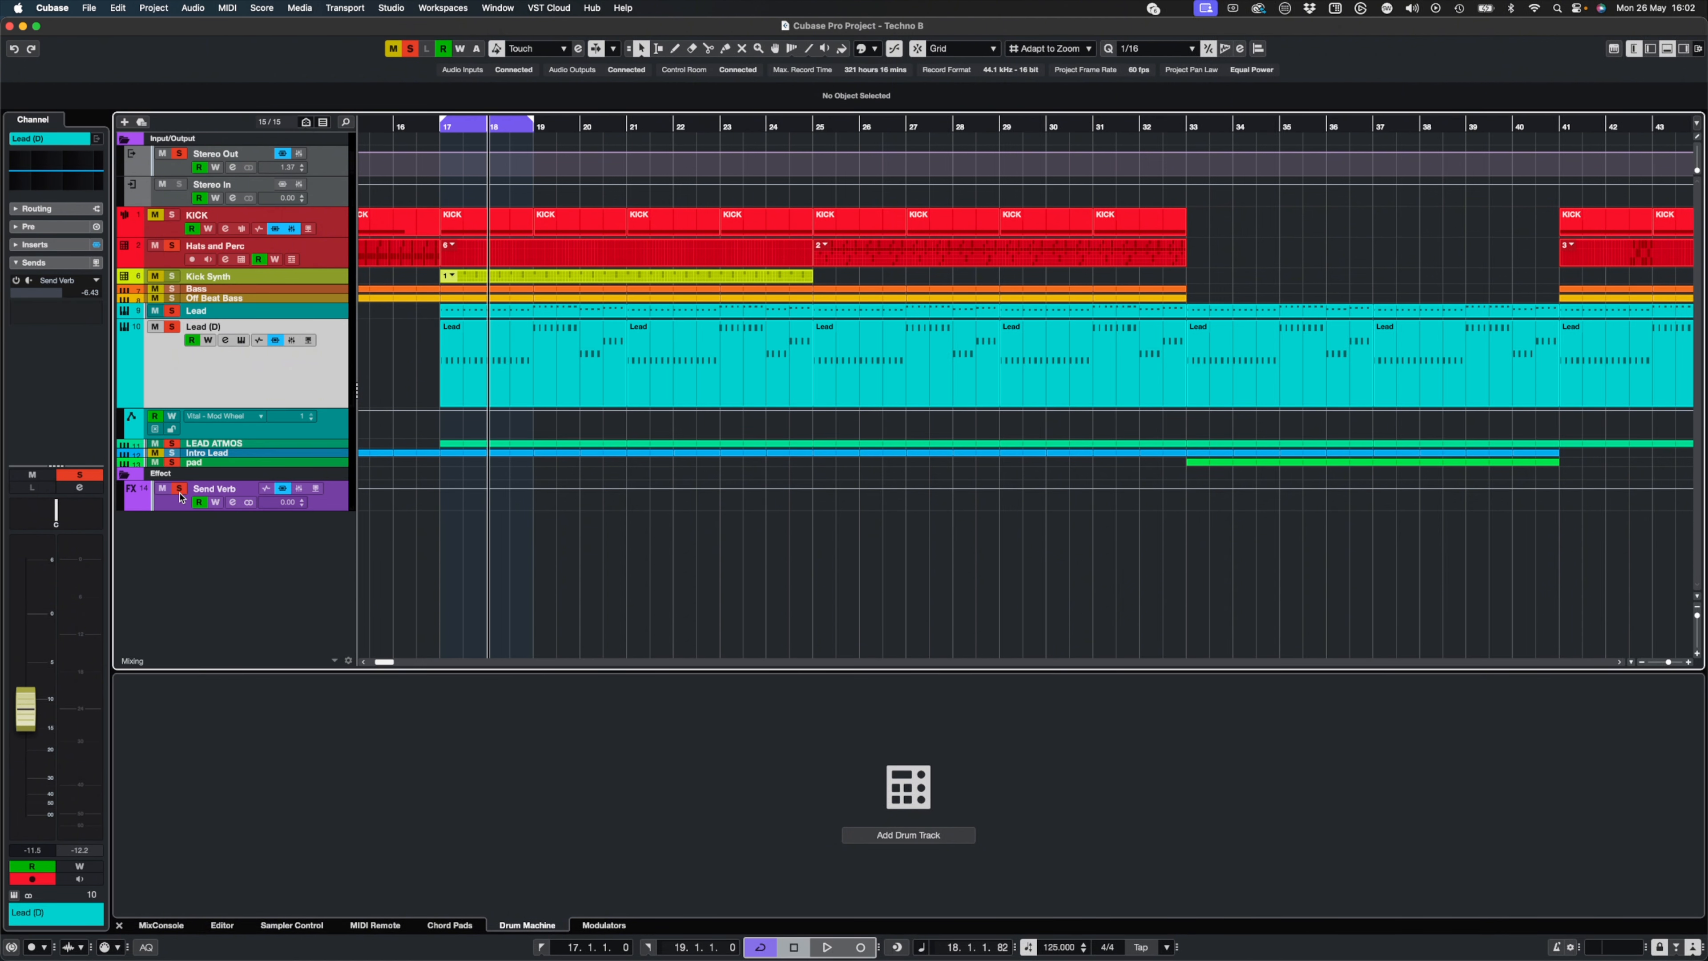
{"action": "left_click", "coordinate": [177, 508]}
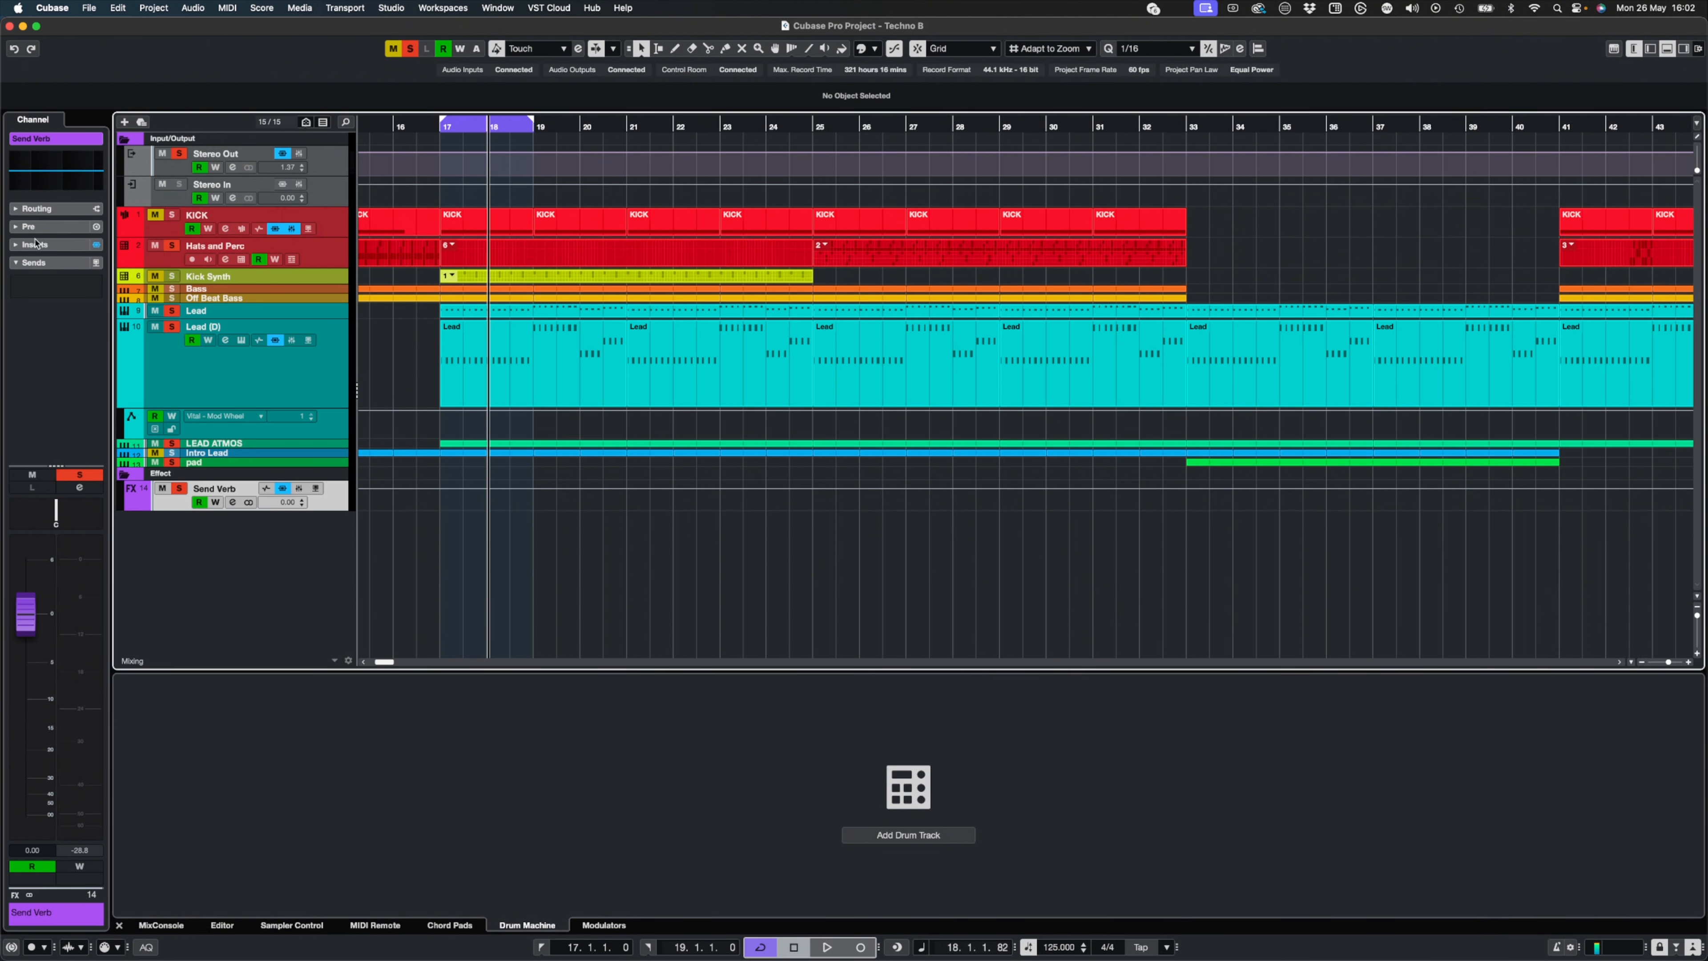
{"action": "left_click", "coordinate": [15, 244]}
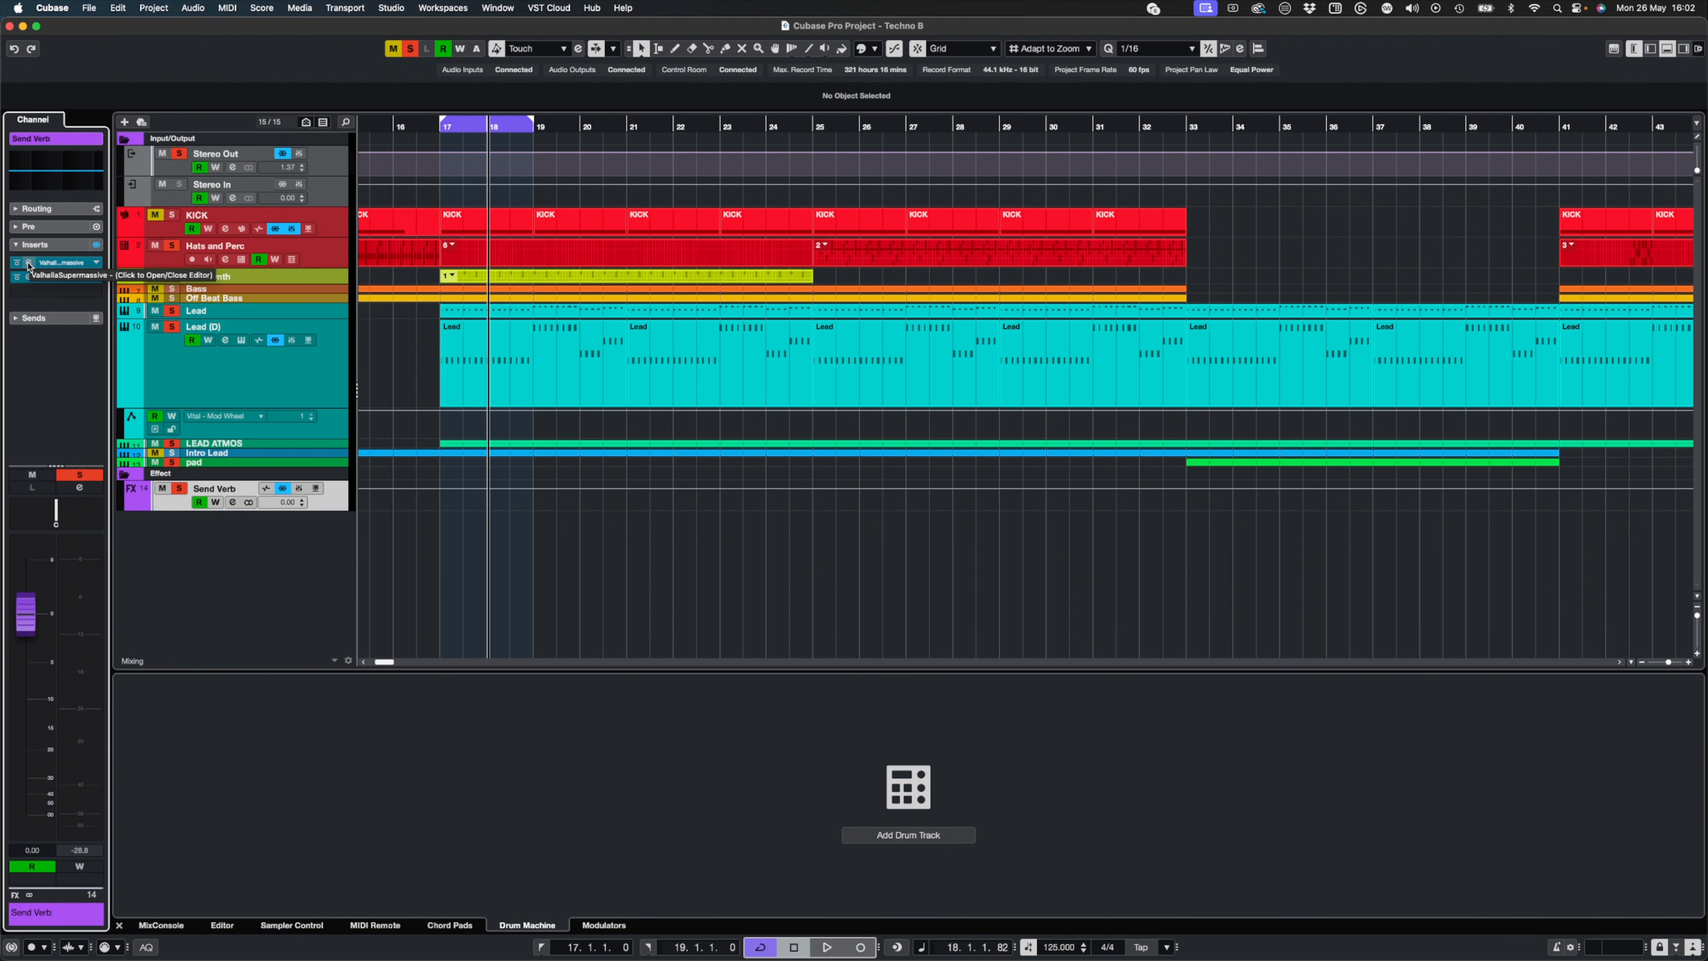
{"action": "left_click", "coordinate": [29, 264]}
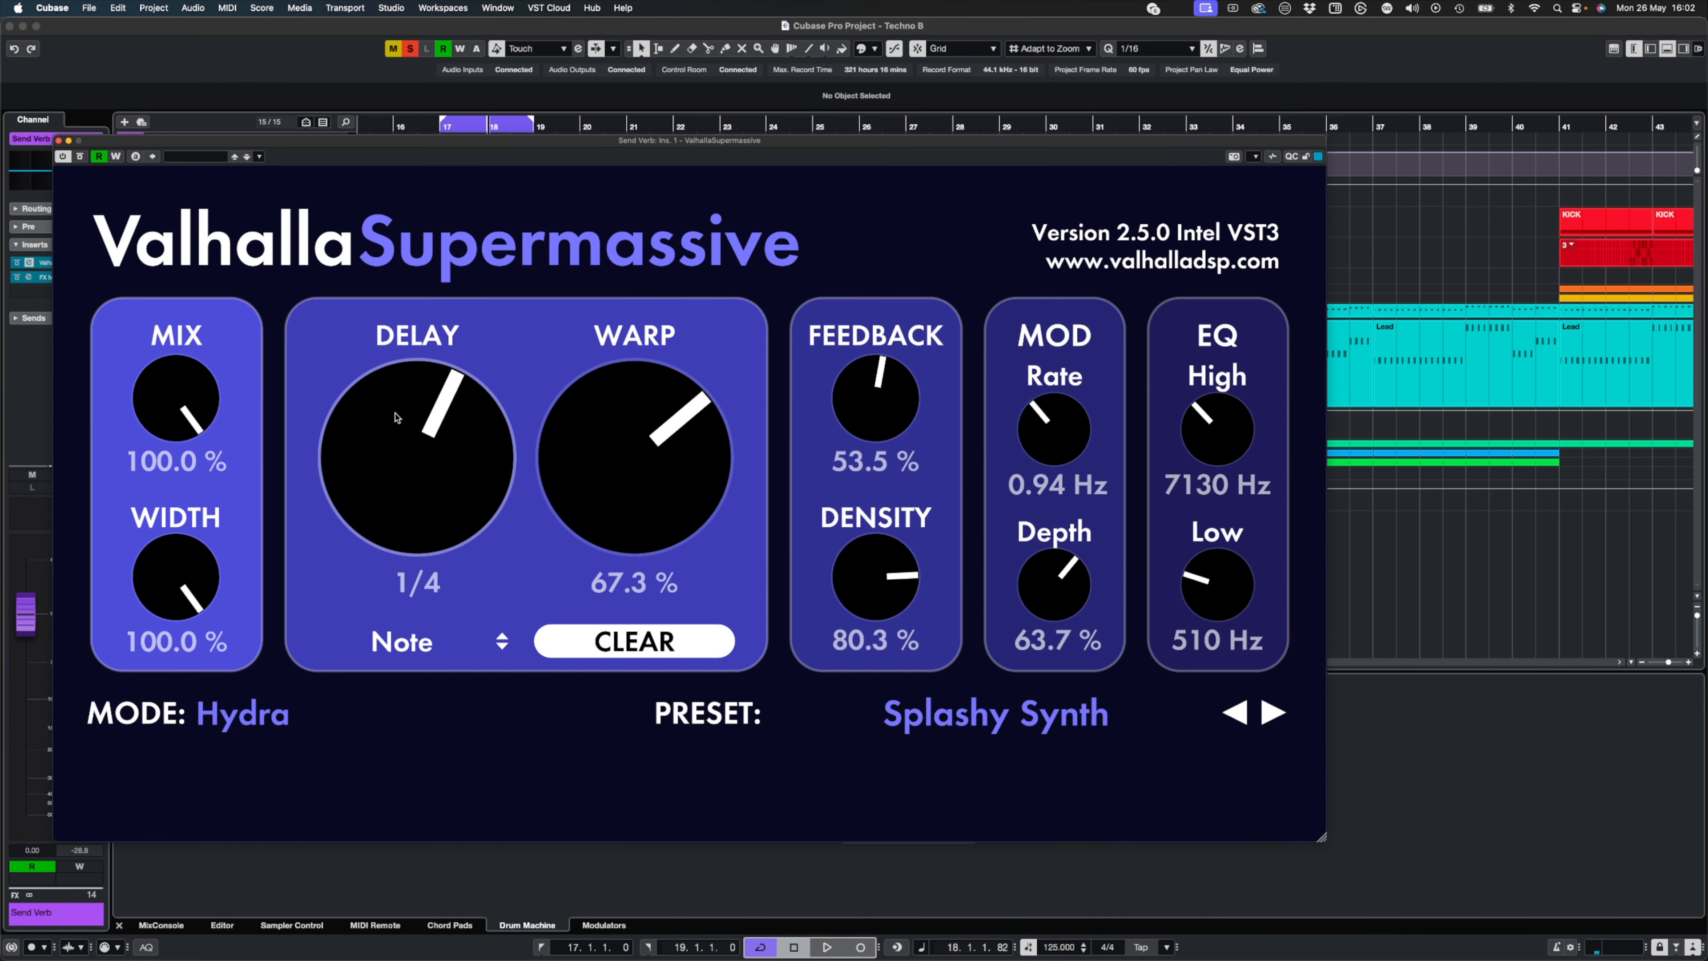
{"action": "left_click", "coordinate": [58, 141]}
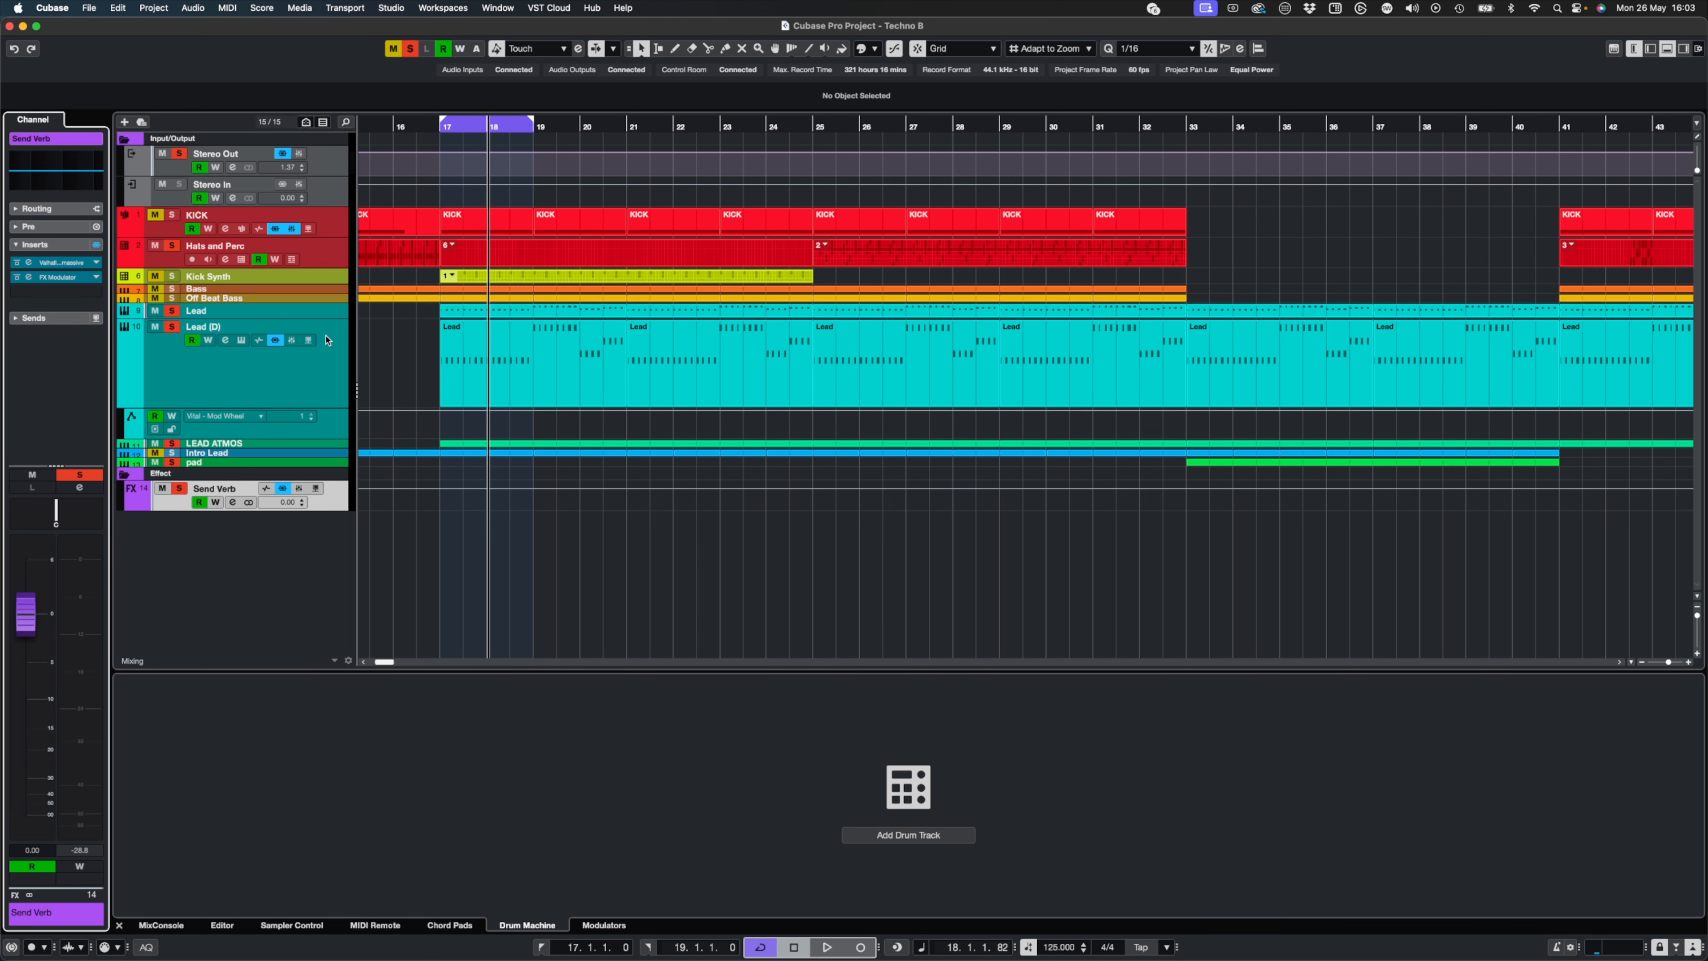
- Select Lead (D), unsolo the Lead track, return the cursor to bar 17 and show Lead (D)'s sends
{"action": "left_click", "coordinate": [302, 345]}
{"action": "left_click", "coordinate": [177, 310]}
{"action": "key", "text": "KP_1"}
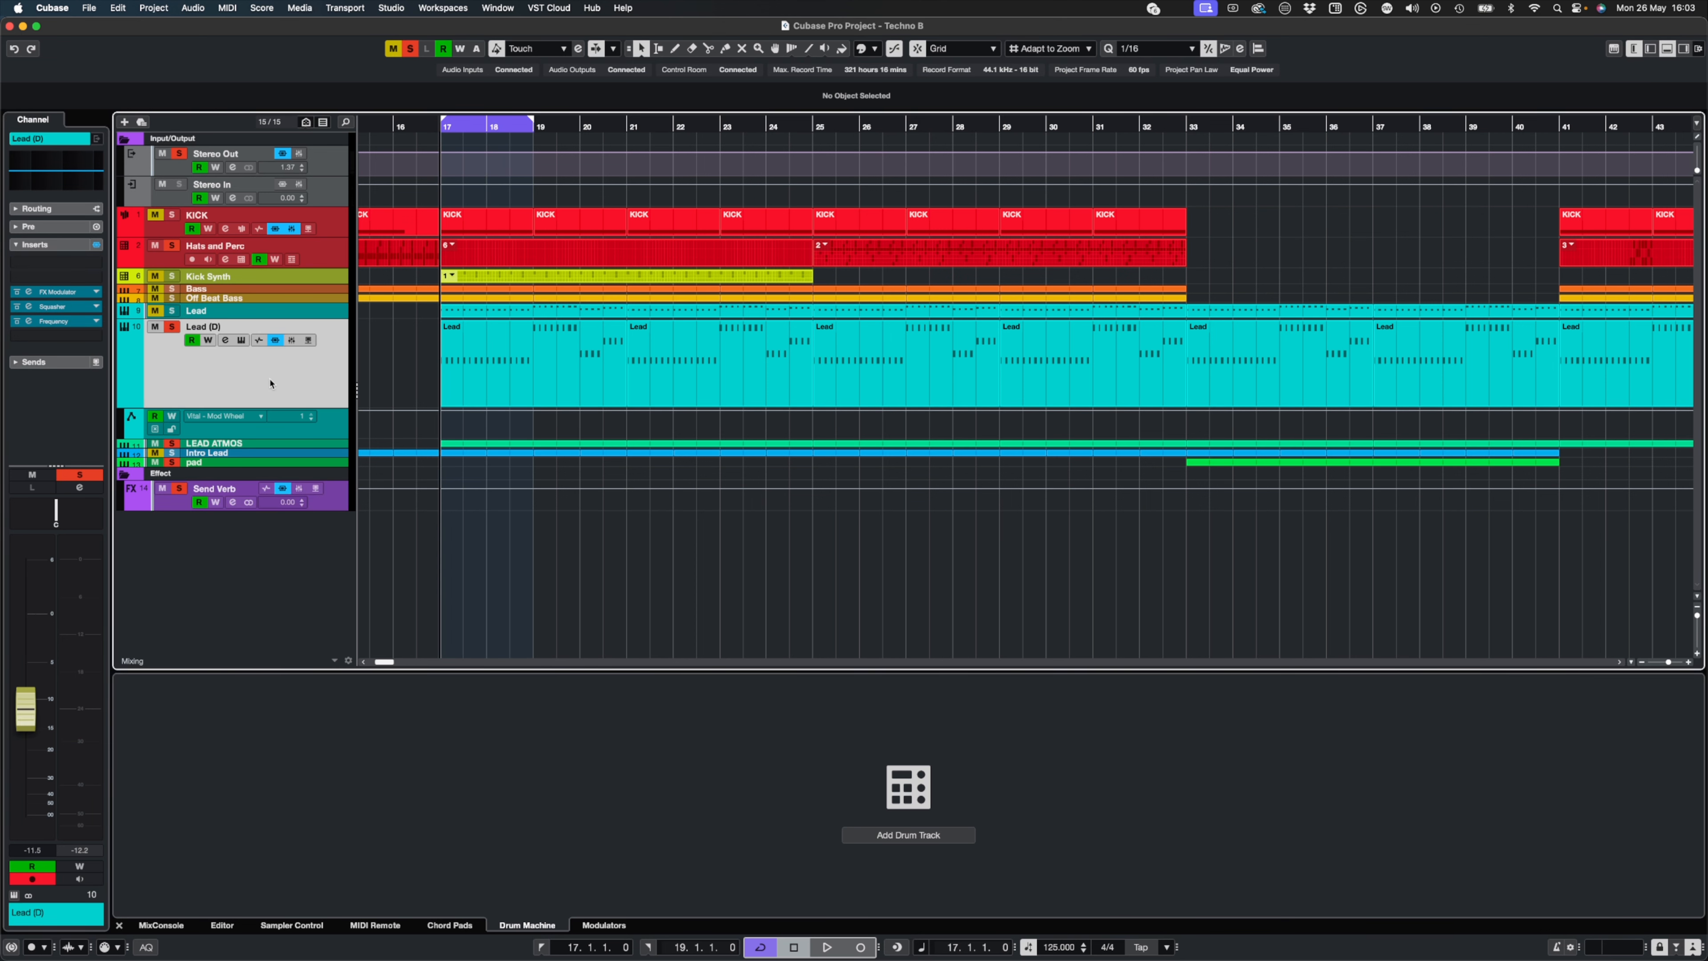
{"action": "left_click", "coordinate": [27, 321]}
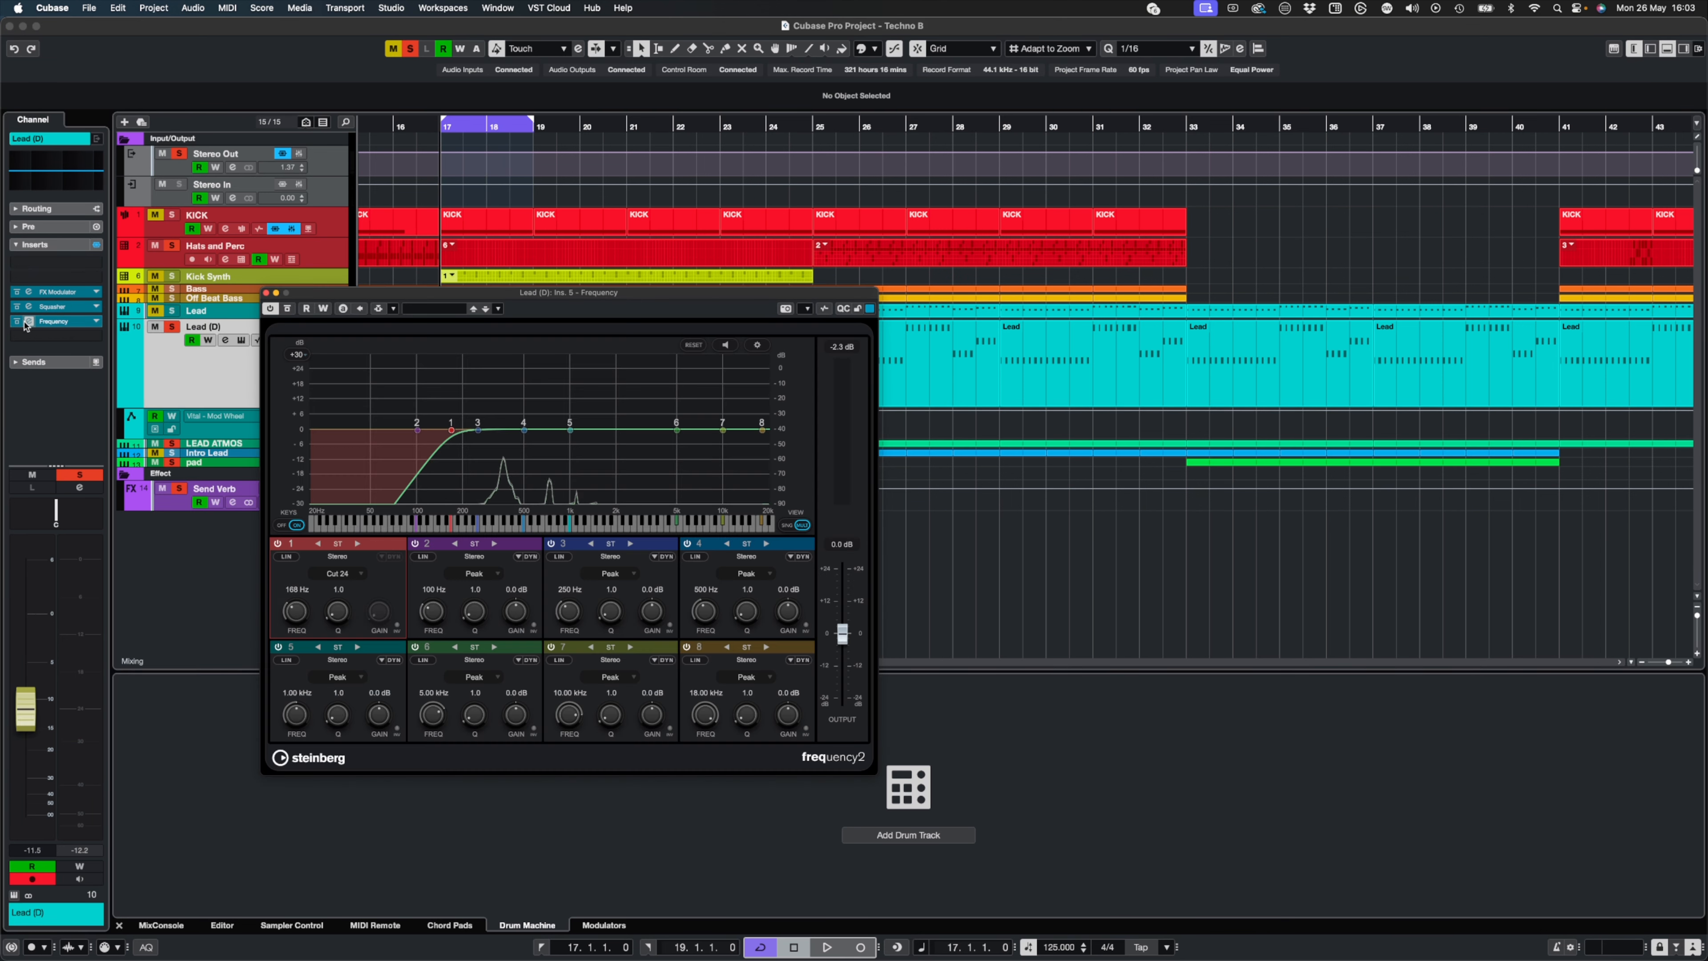
{"action": "left_click", "coordinate": [25, 323]}
{"action": "left_click", "coordinate": [18, 362]}
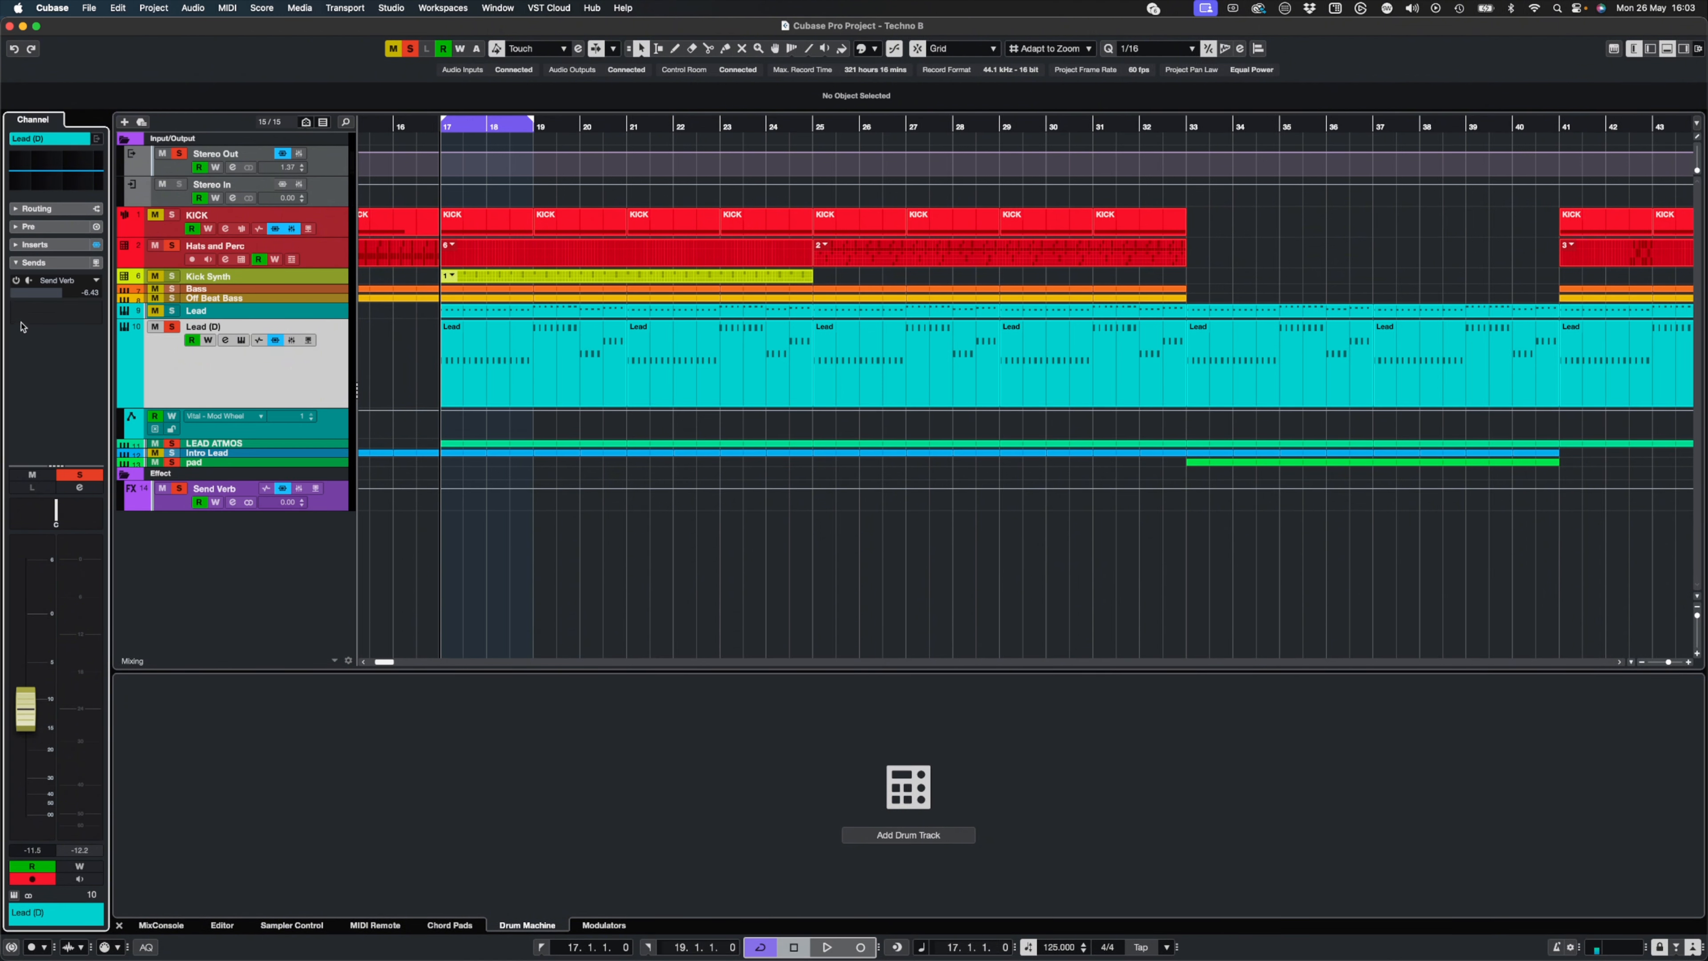
- Audition the loop and switch on Lead (D)'s send to Send Verb
{"action": "key", "text": "space"}
{"action": "left_click", "coordinate": [15, 281]}
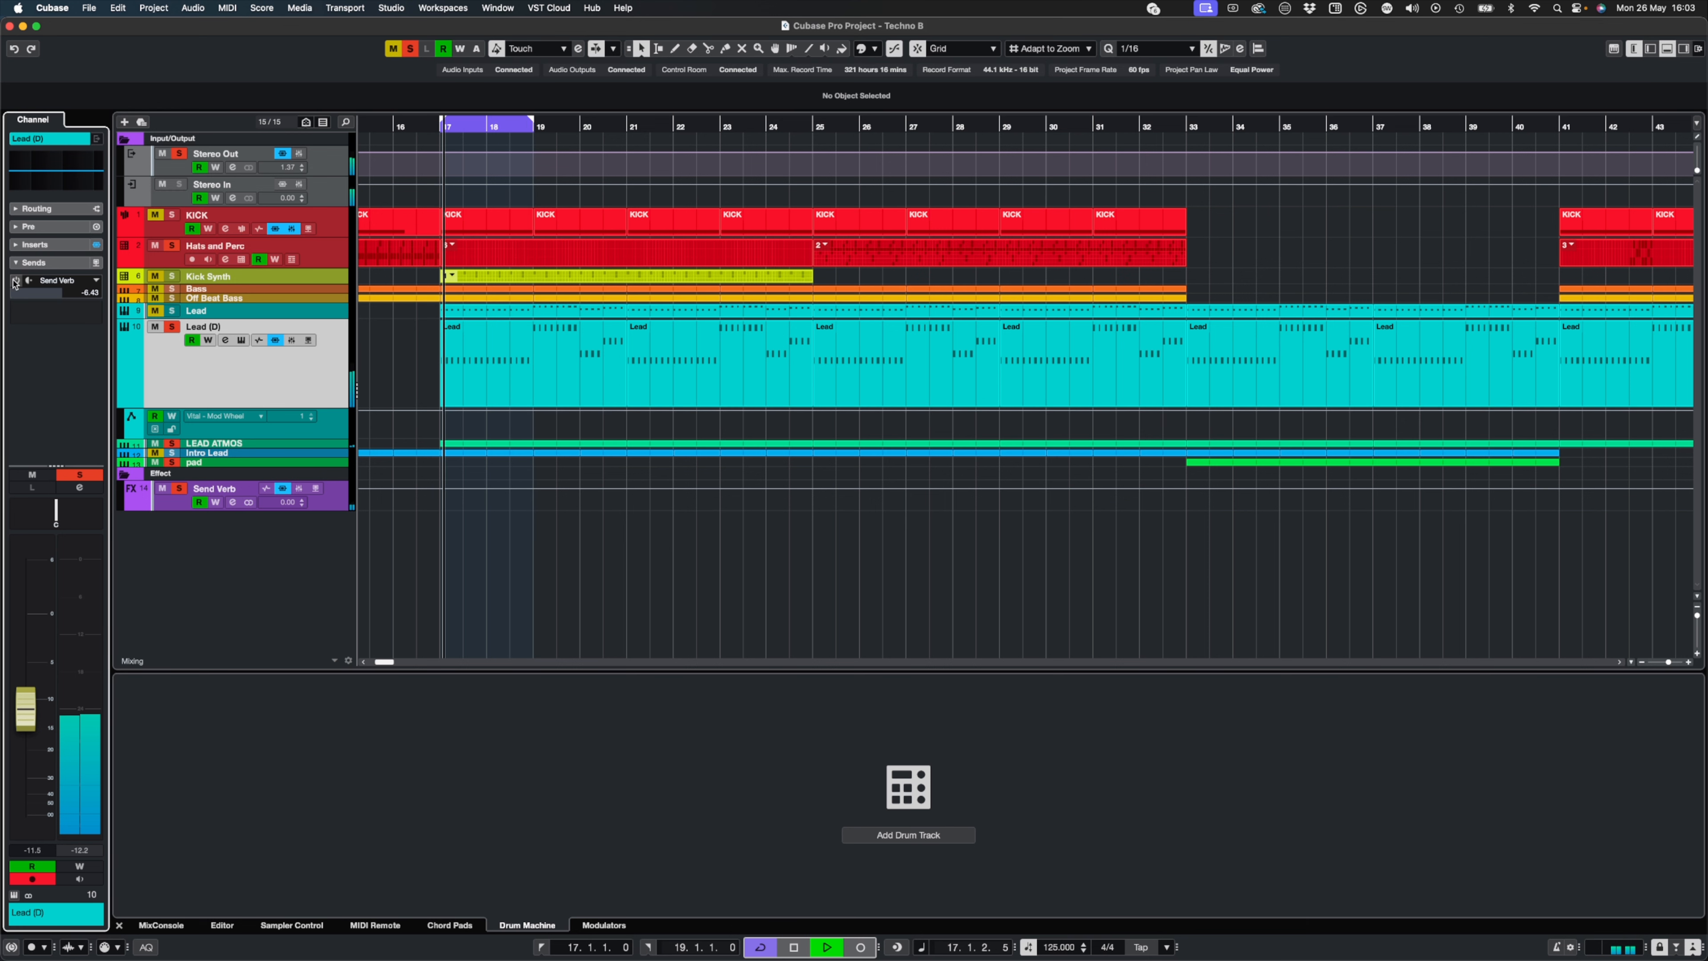
{"action": "left_click", "coordinate": [15, 282]}
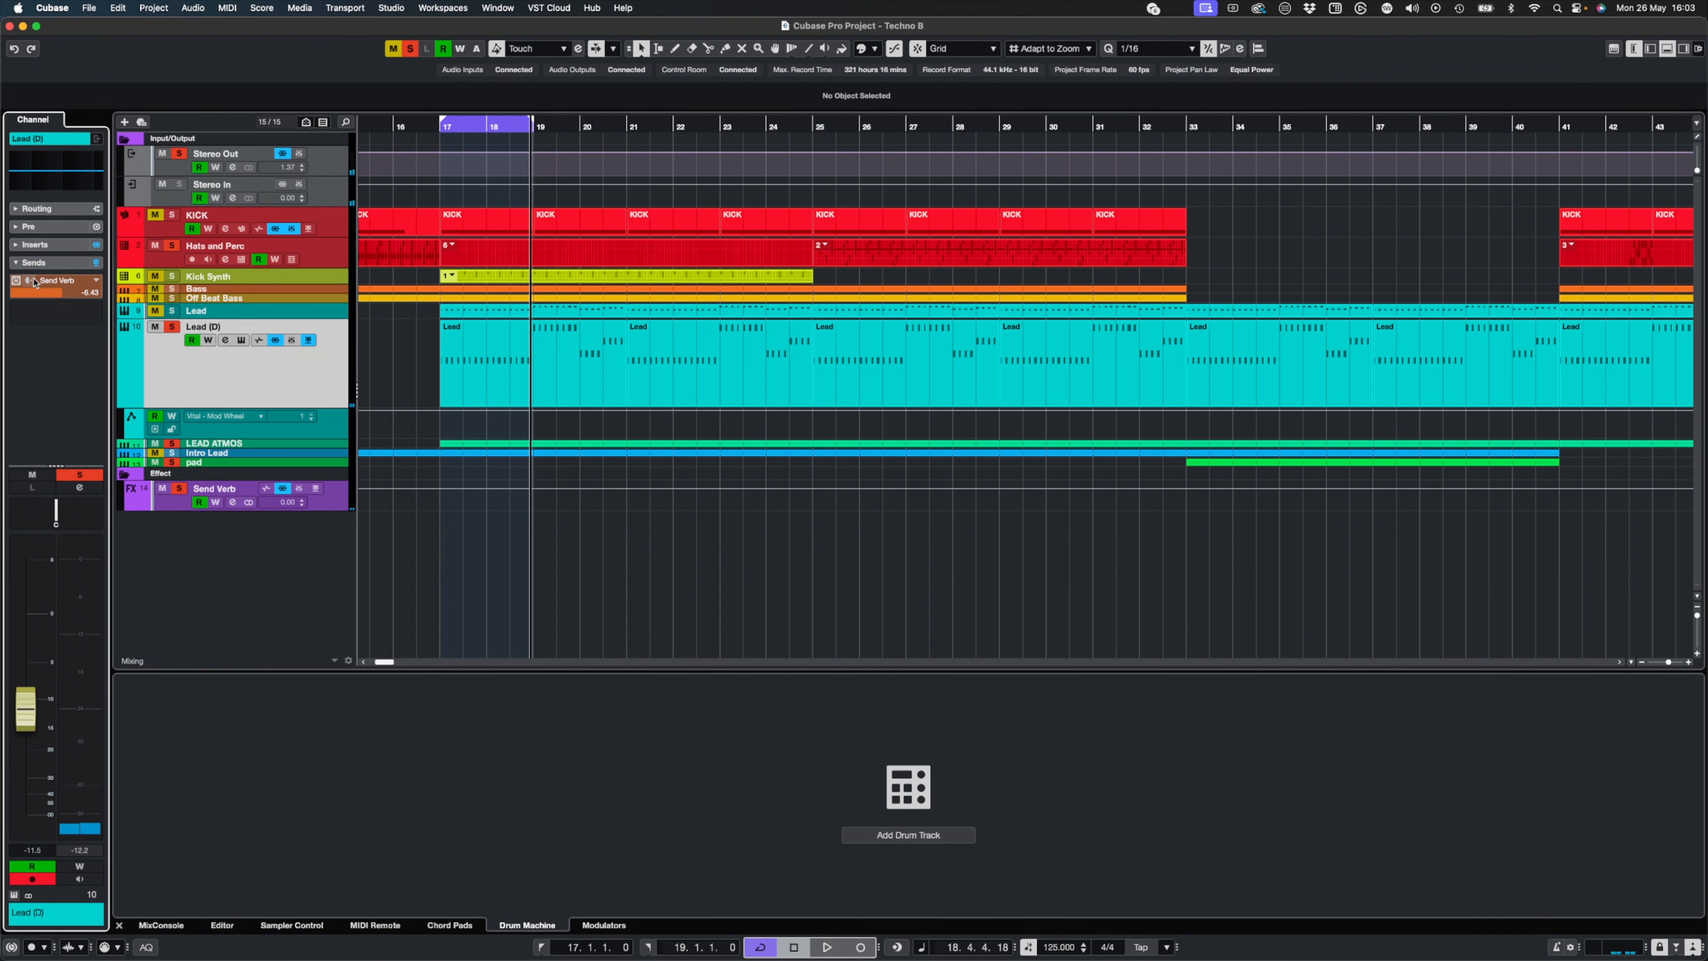
- In Lead (D)'s Vital, turn the White Noise level fully down and set OSC 1's wave morph mode to RM <- Sample
{"action": "left_click", "coordinate": [27, 244]}
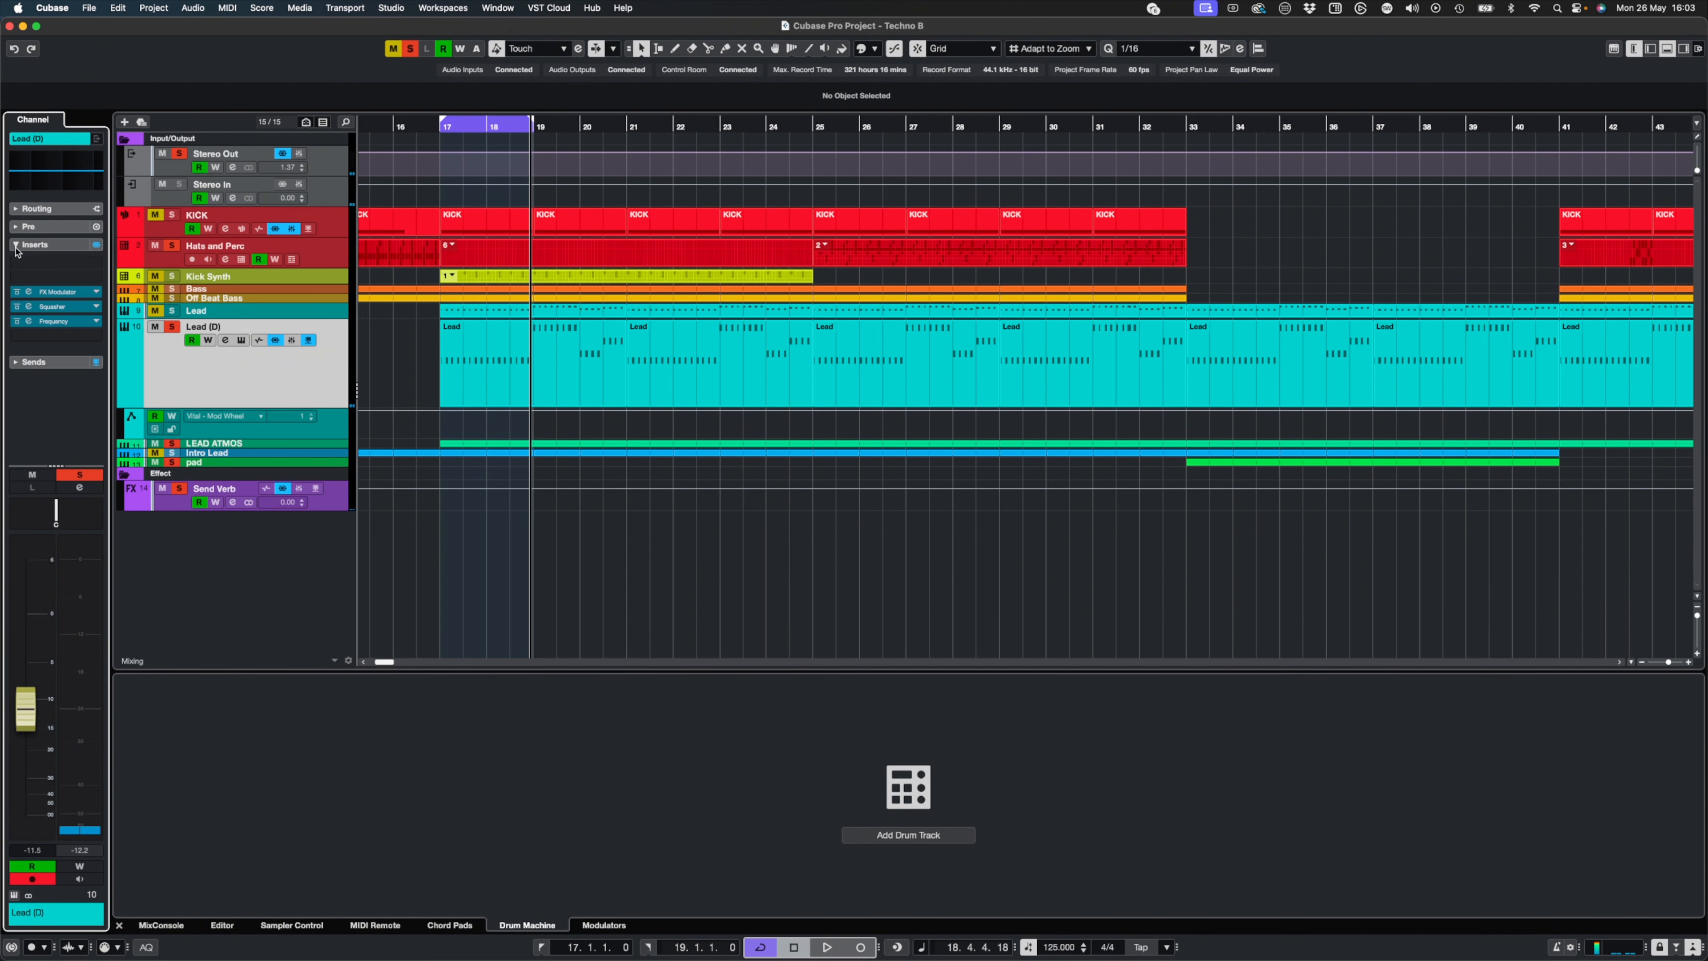
{"action": "left_click", "coordinate": [241, 339]}
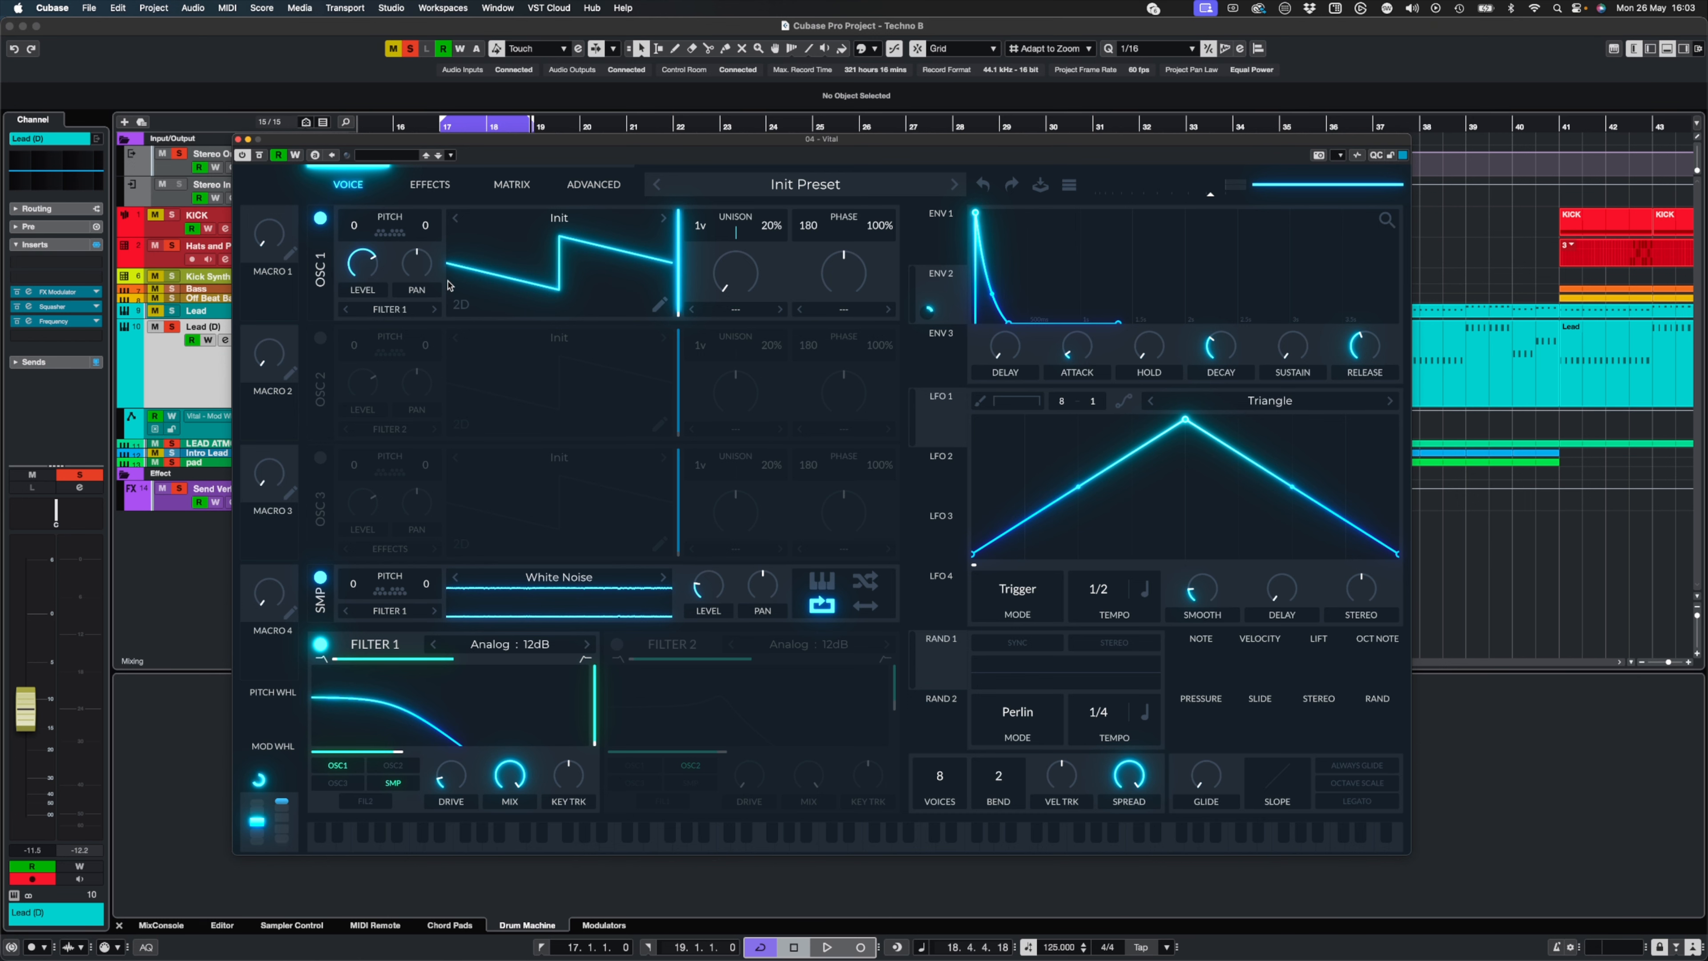
{"action": "left_click_drag", "start_coordinate": [709, 590], "coordinate": [711, 654]}
{"action": "left_click", "coordinate": [859, 313]}
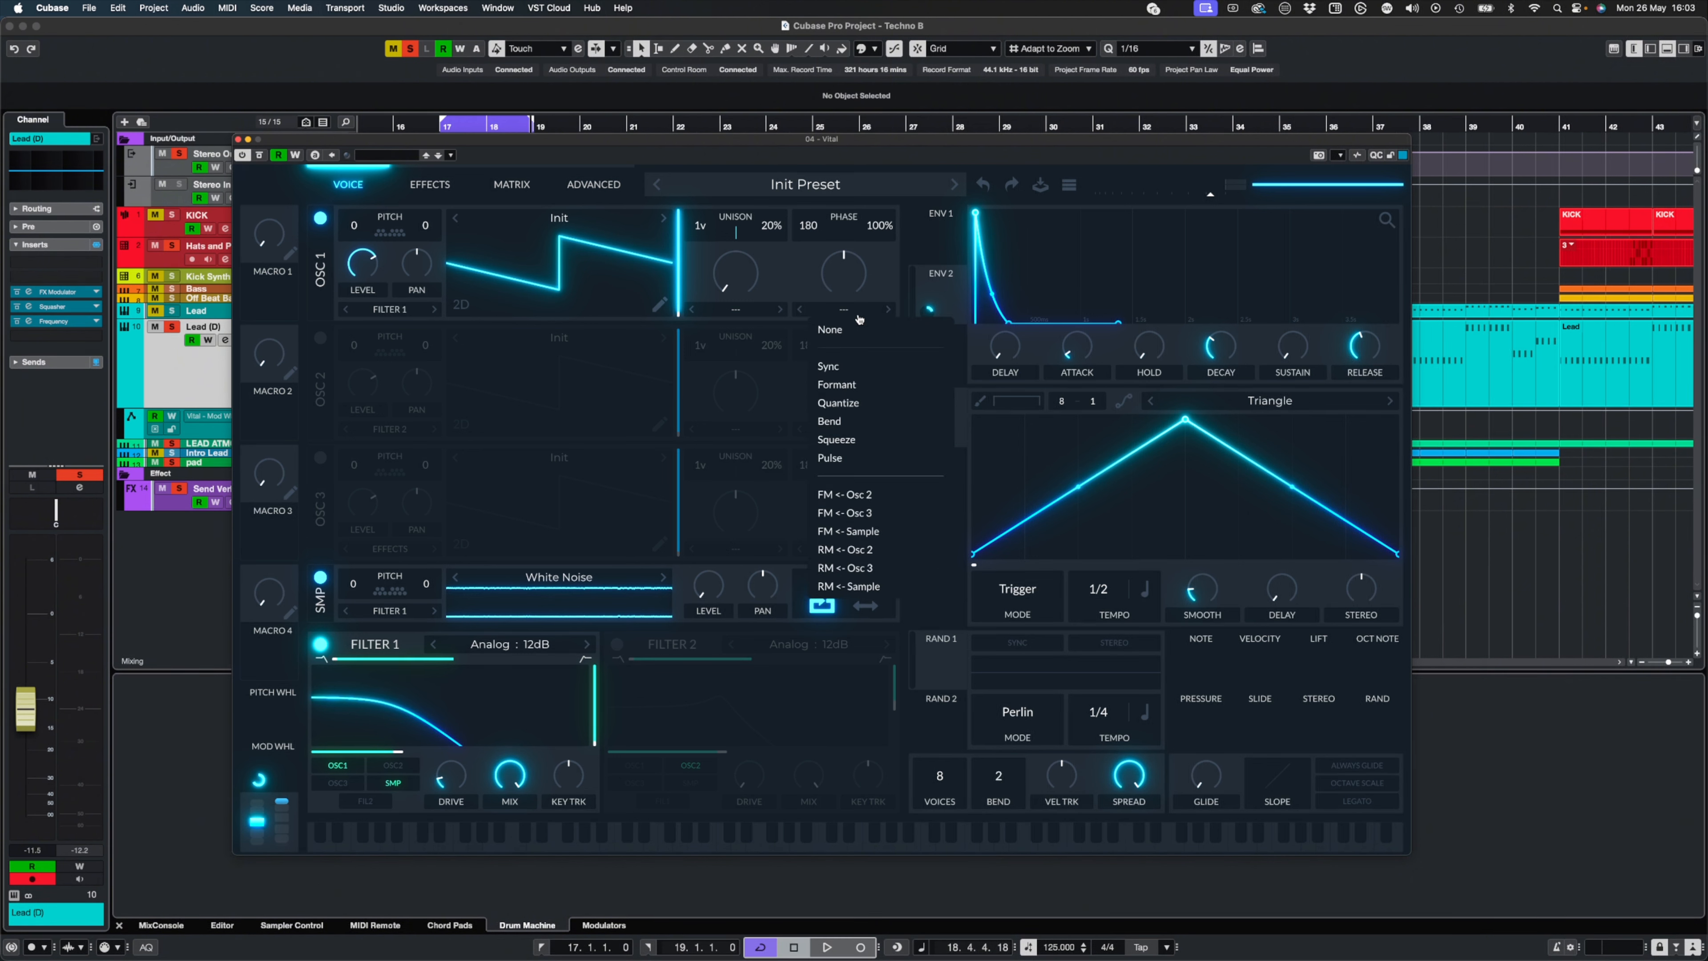
{"action": "left_click", "coordinate": [902, 589]}
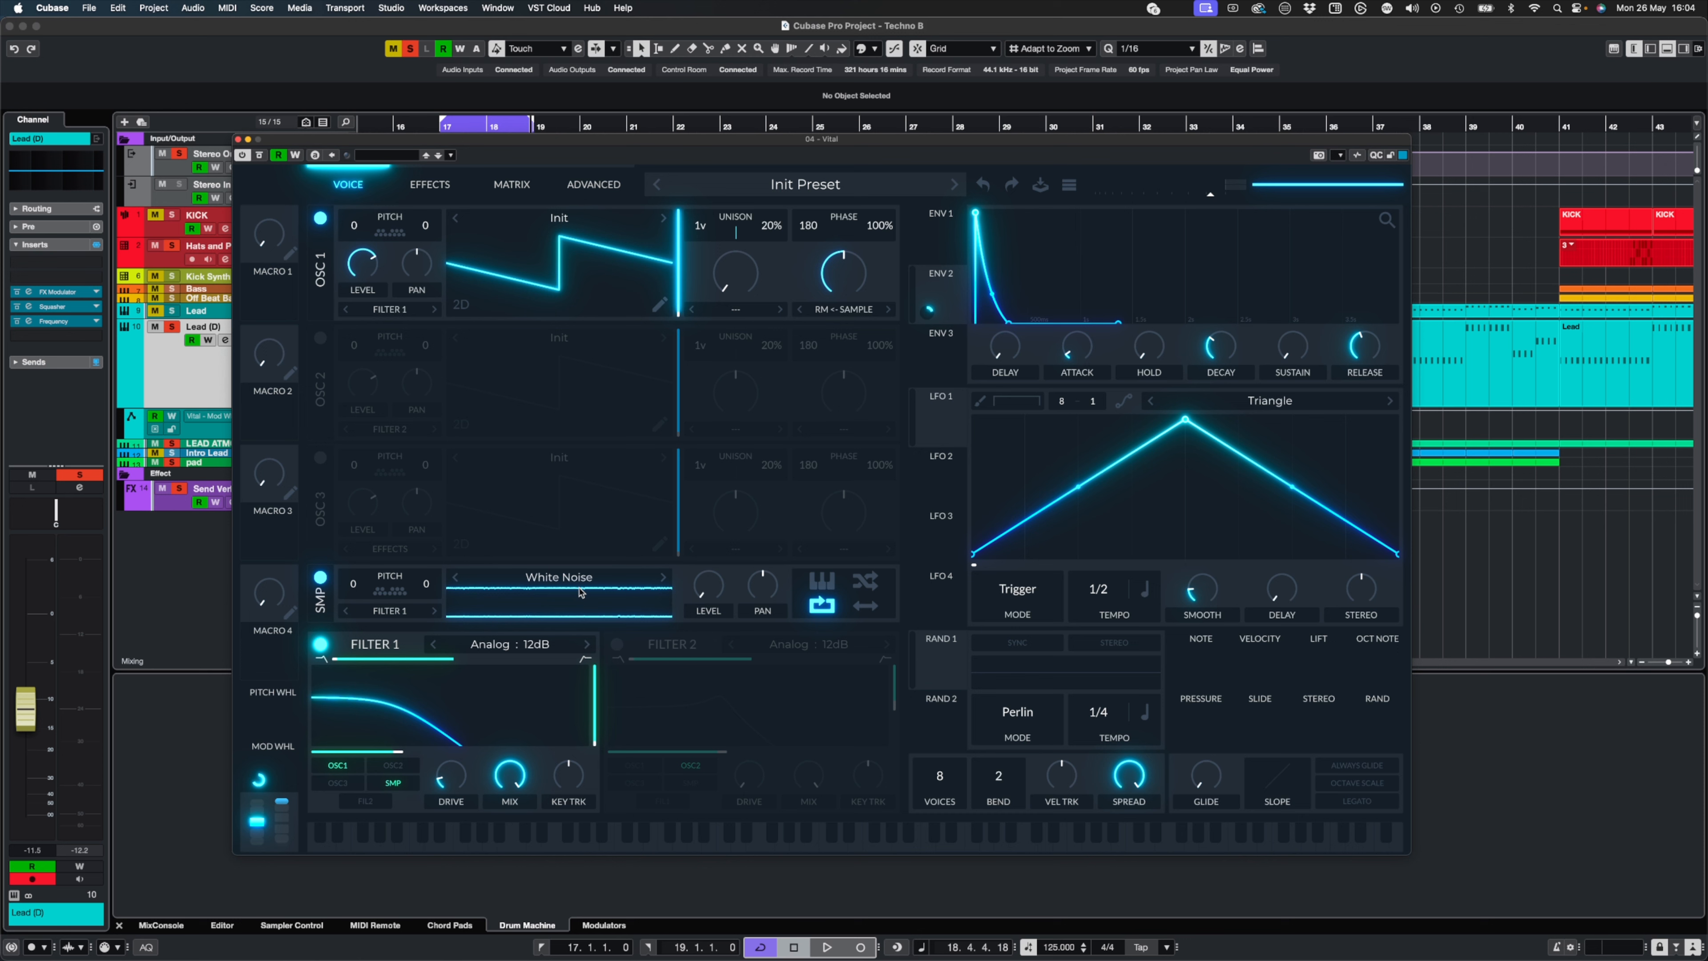
- Audition the loop with OSC 1's RM <- Sample amount and the White Noise level turned fully down
{"action": "left_click_drag", "start_coordinate": [834, 291], "coordinate": [833, 415]}
{"action": "key", "text": "space"}
{"action": "mouse_move", "coordinate": [841, 296]}
{"action": "left_mouse_down"}
{"action": "mouse_move", "coordinate": [845, 176]}
{"action": "mouse_move", "coordinate": [851, 301]}
{"action": "left_mouse_up"}
{"action": "key", "text": "space"}
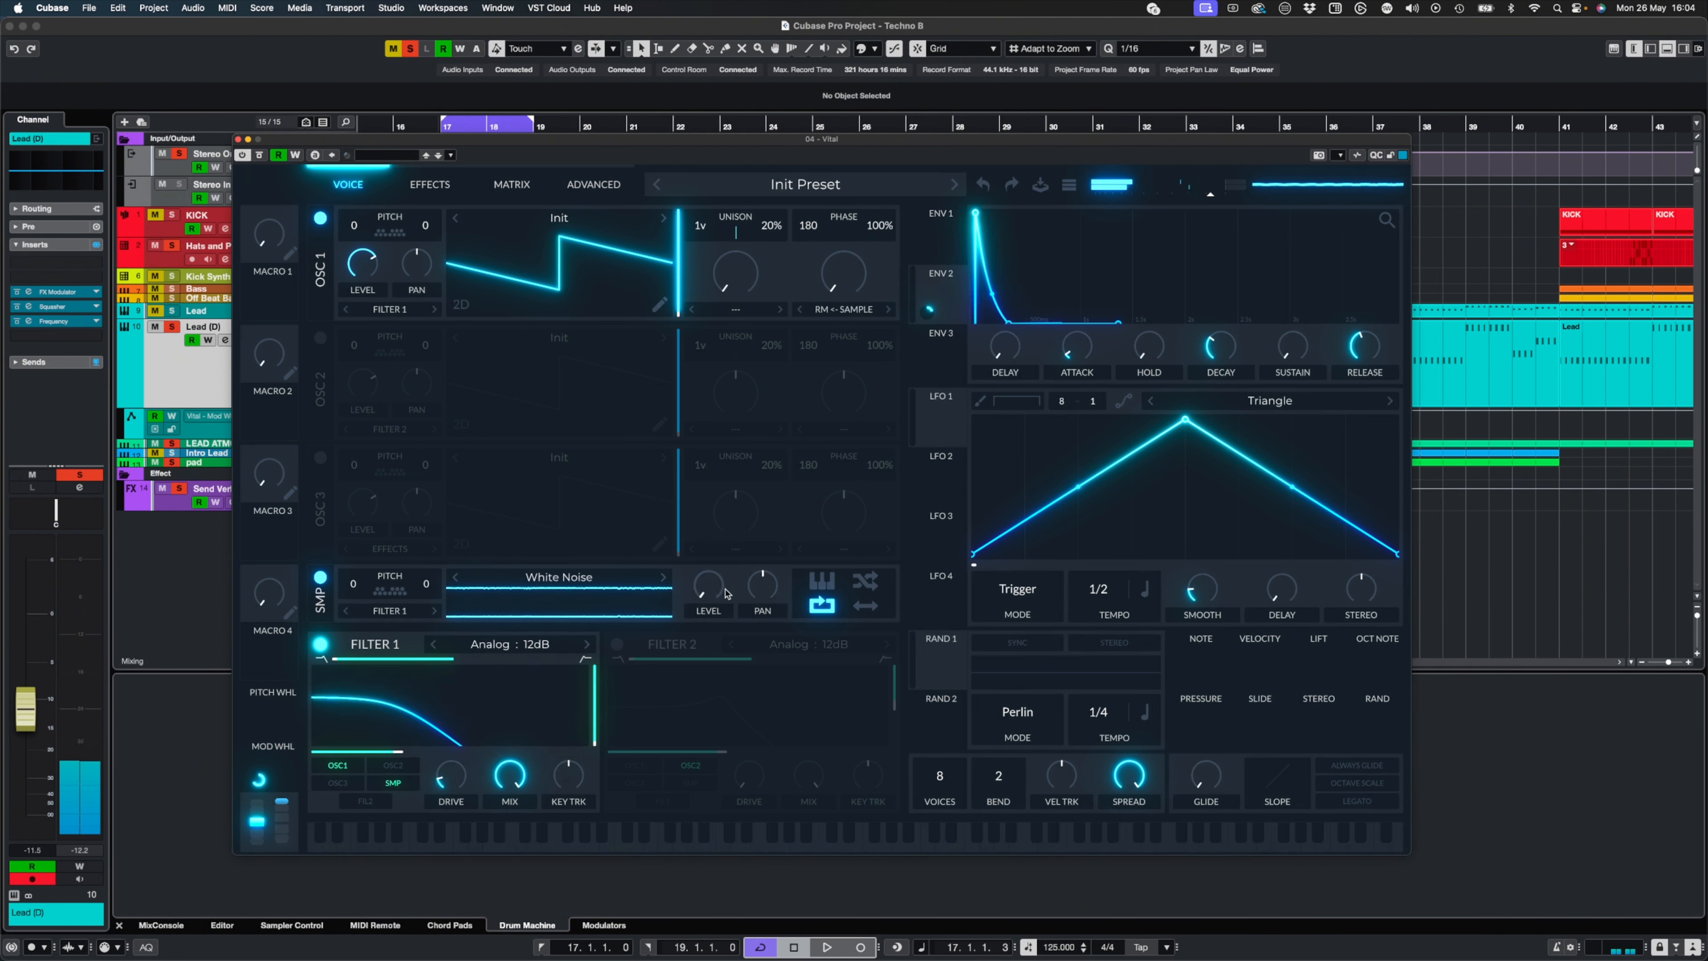
{"action": "key", "text": "space"}
{"action": "left_click_drag", "start_coordinate": [713, 590], "coordinate": [722, 625]}
{"action": "key", "text": "space"}
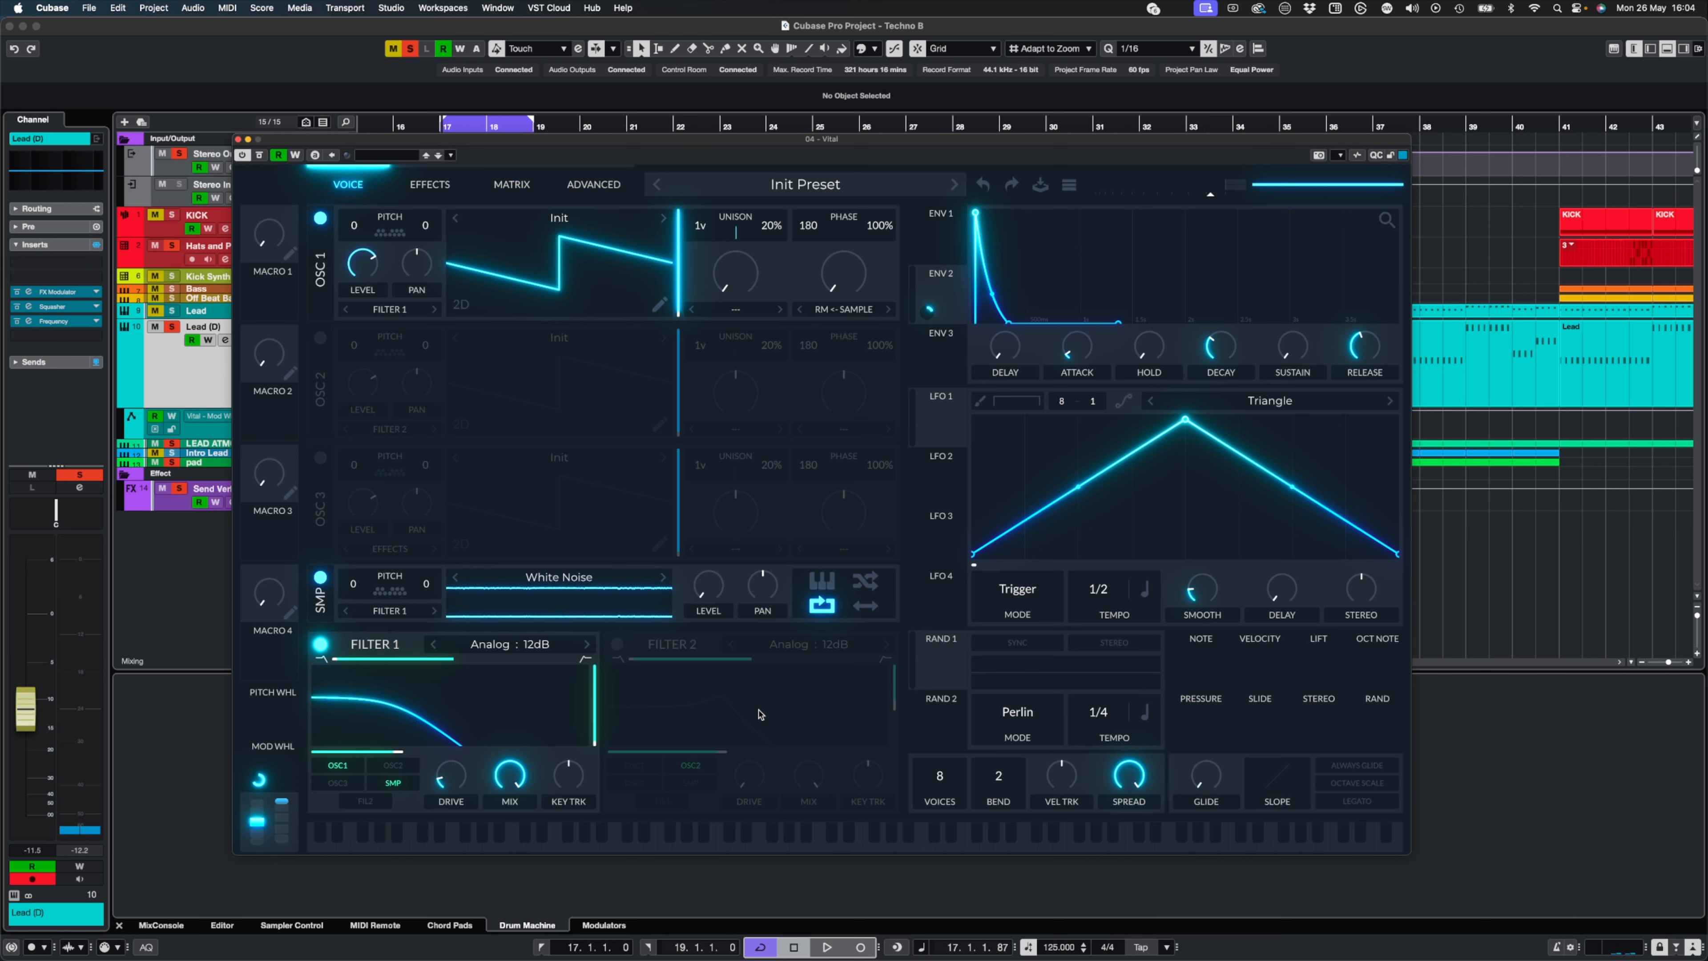
- Raise OSC 1's RM <- Sample amount during playback and set the White Noise level to 0.052
{"action": "left_click_drag", "start_coordinate": [846, 263], "coordinate": [850, 302]}
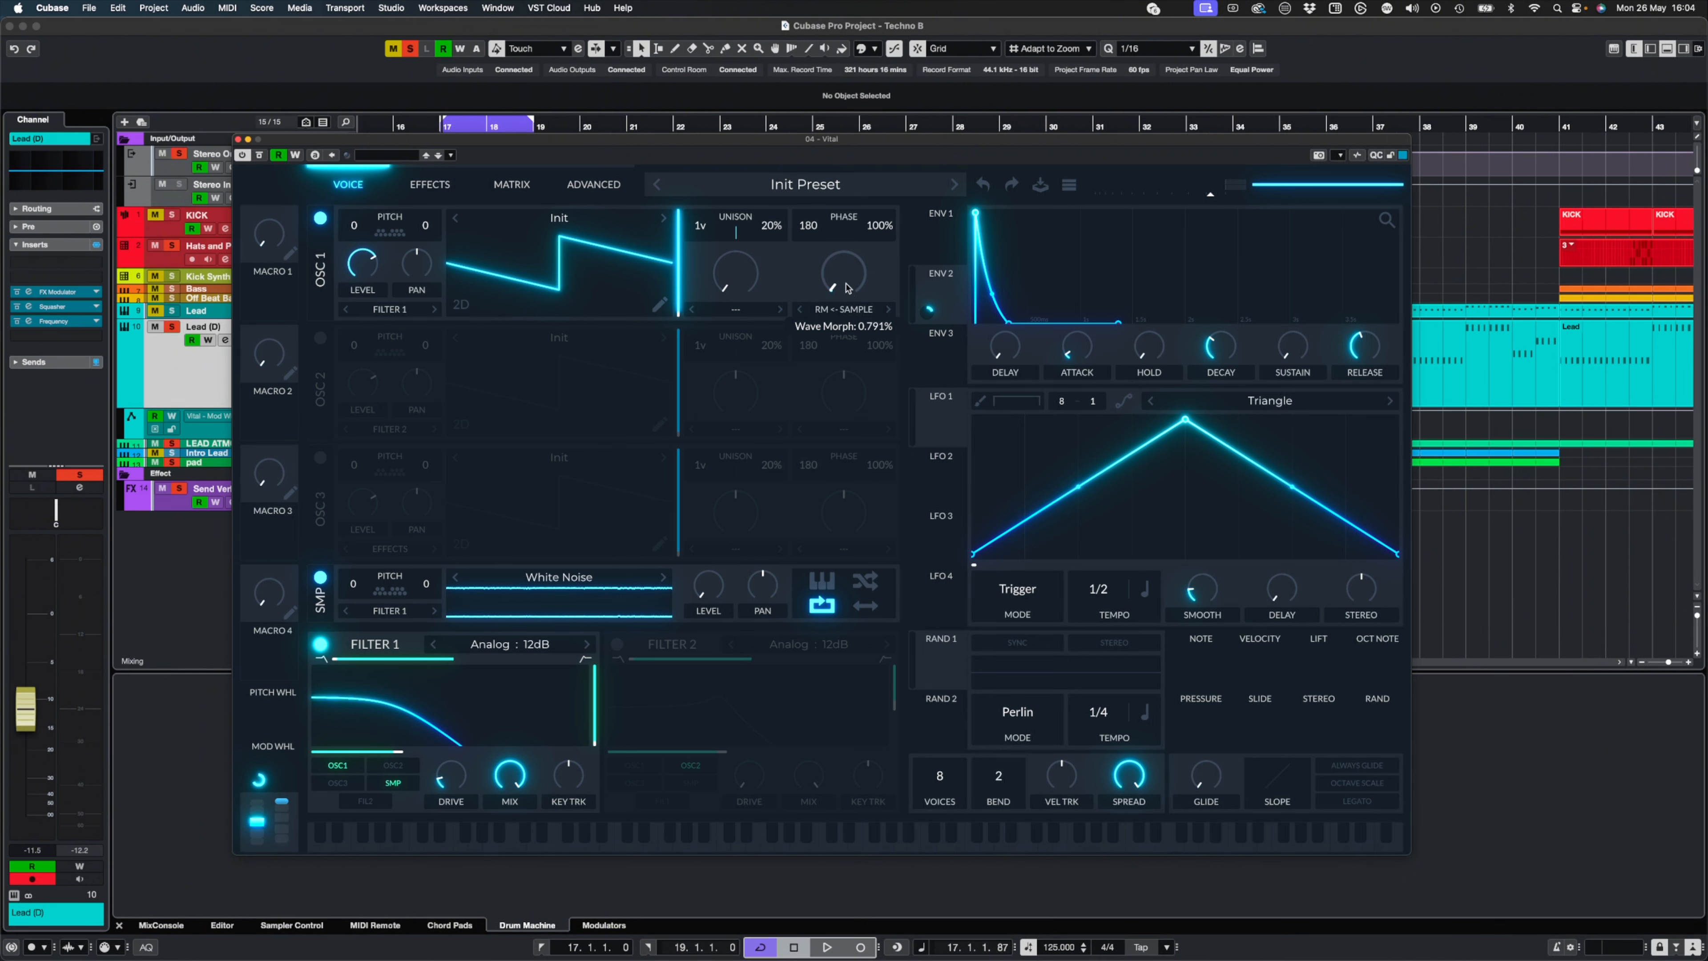
{"action": "key", "text": "space"}
{"action": "left_click_drag", "start_coordinate": [846, 288], "coordinate": [843, 242]}
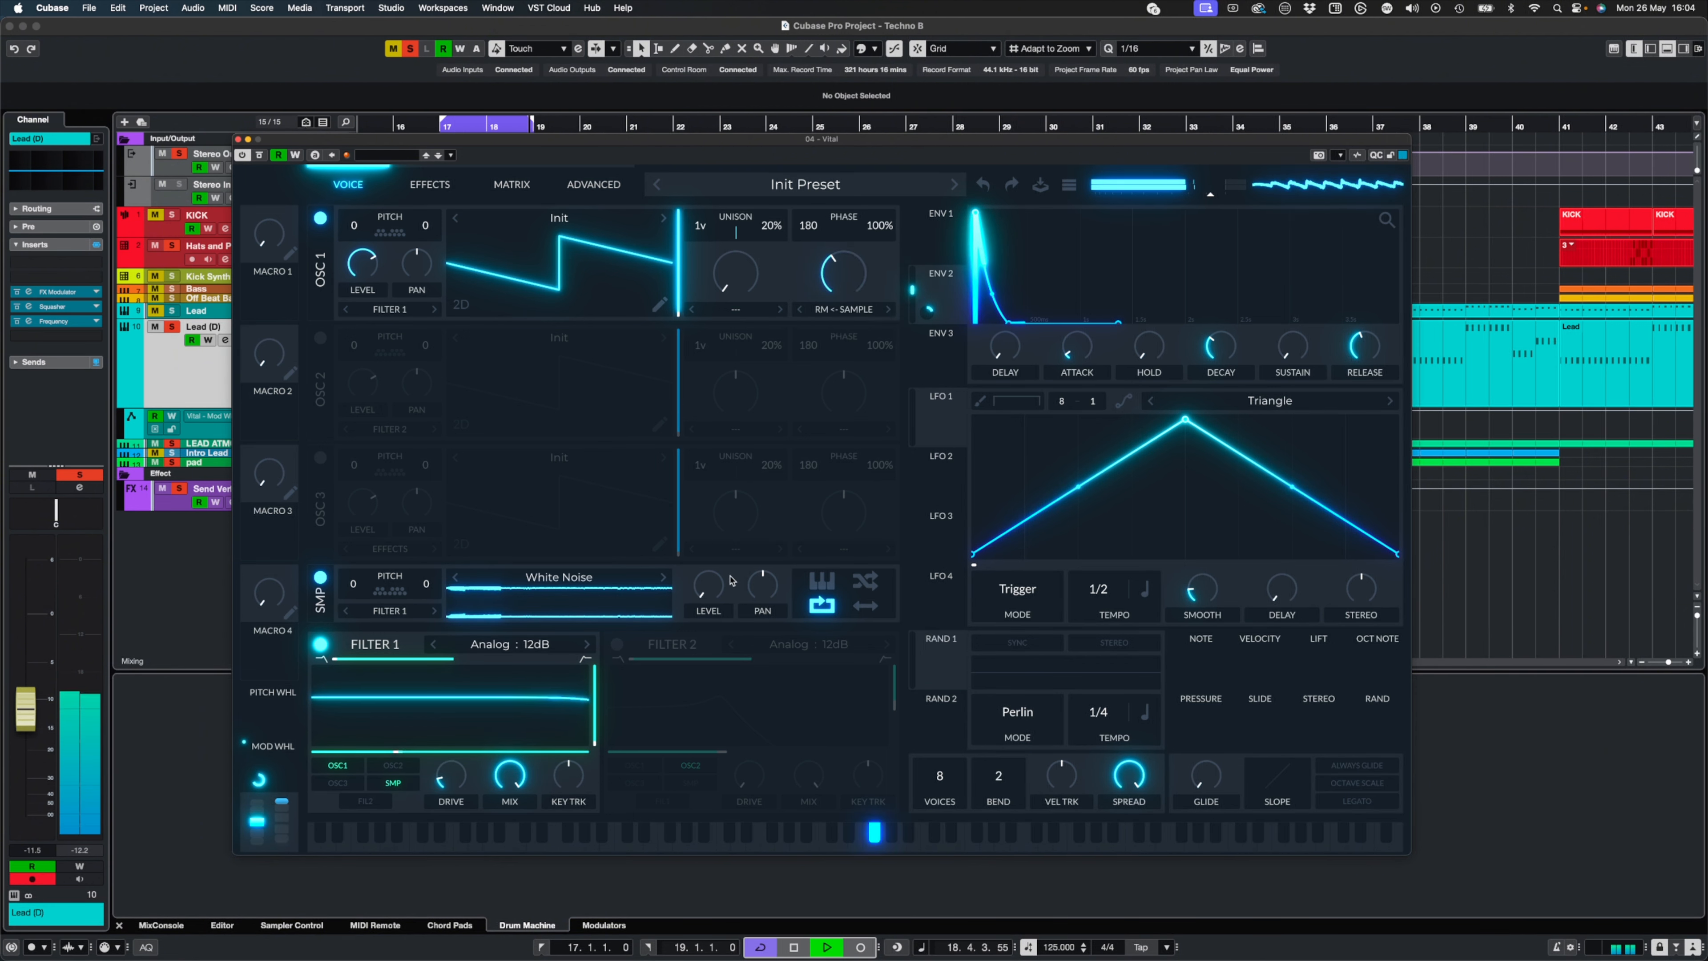
{"action": "left_click_drag", "start_coordinate": [714, 587], "coordinate": [718, 567]}
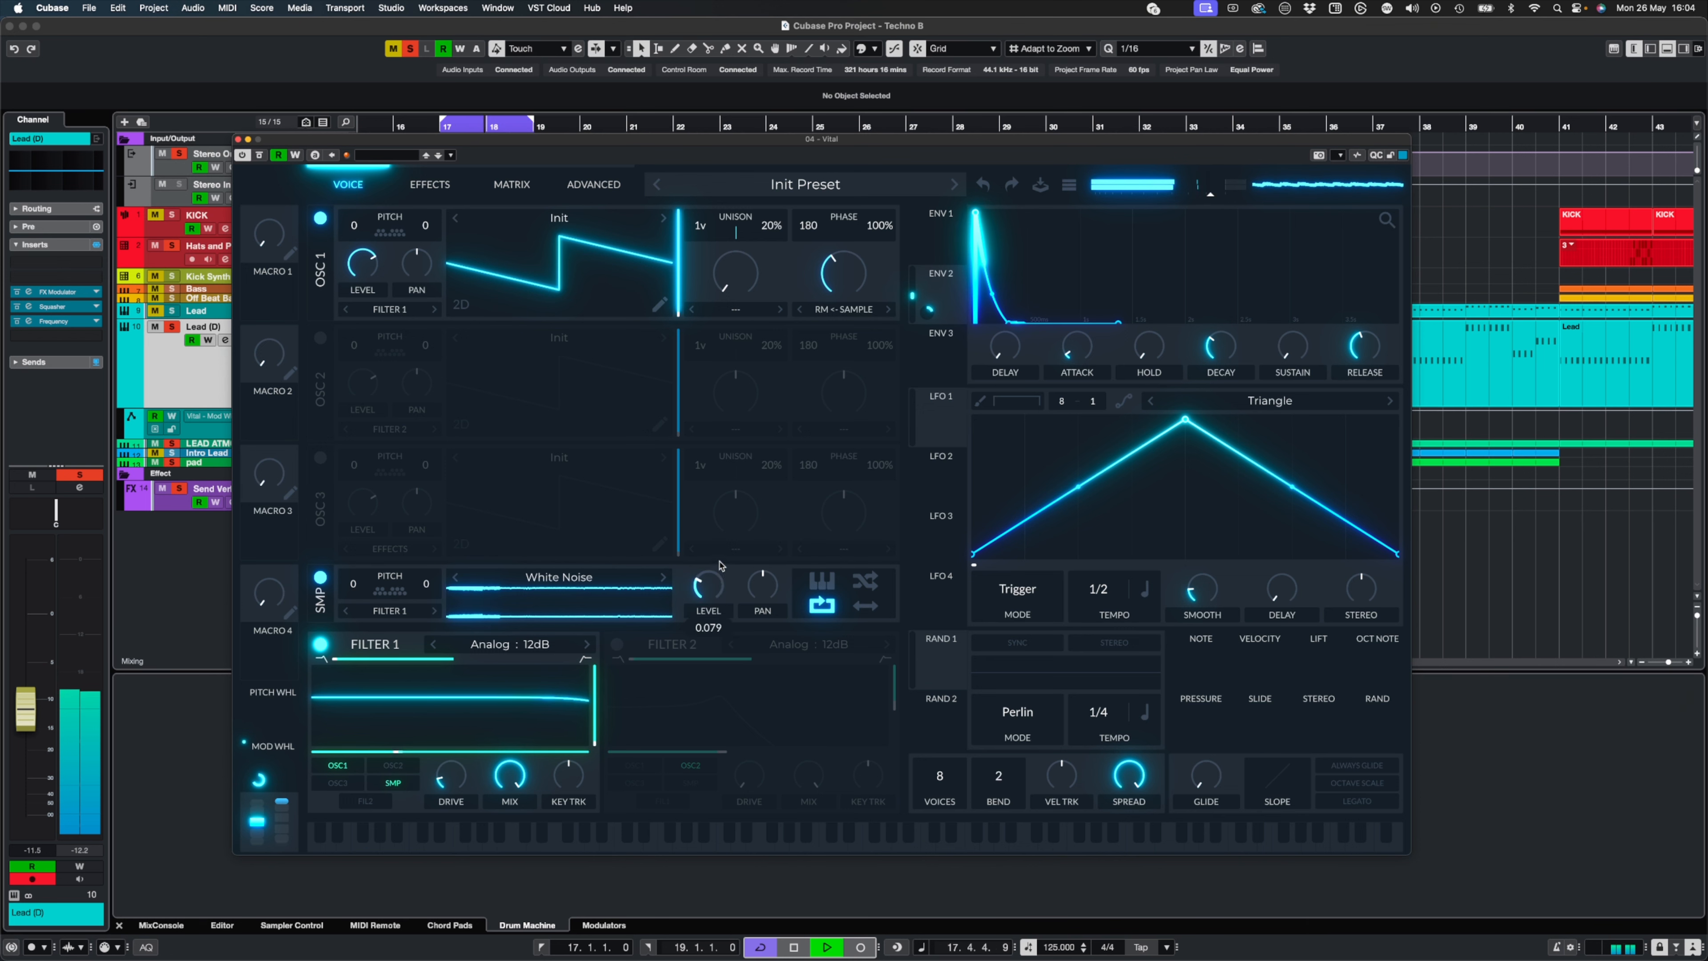
{"action": "mouse_move", "coordinate": [718, 571]}
{"action": "left_mouse_down"}
{"action": "mouse_move", "coordinate": [722, 538]}
{"action": "mouse_move", "coordinate": [707, 588]}
{"action": "left_mouse_up"}
{"action": "key", "text": "space"}
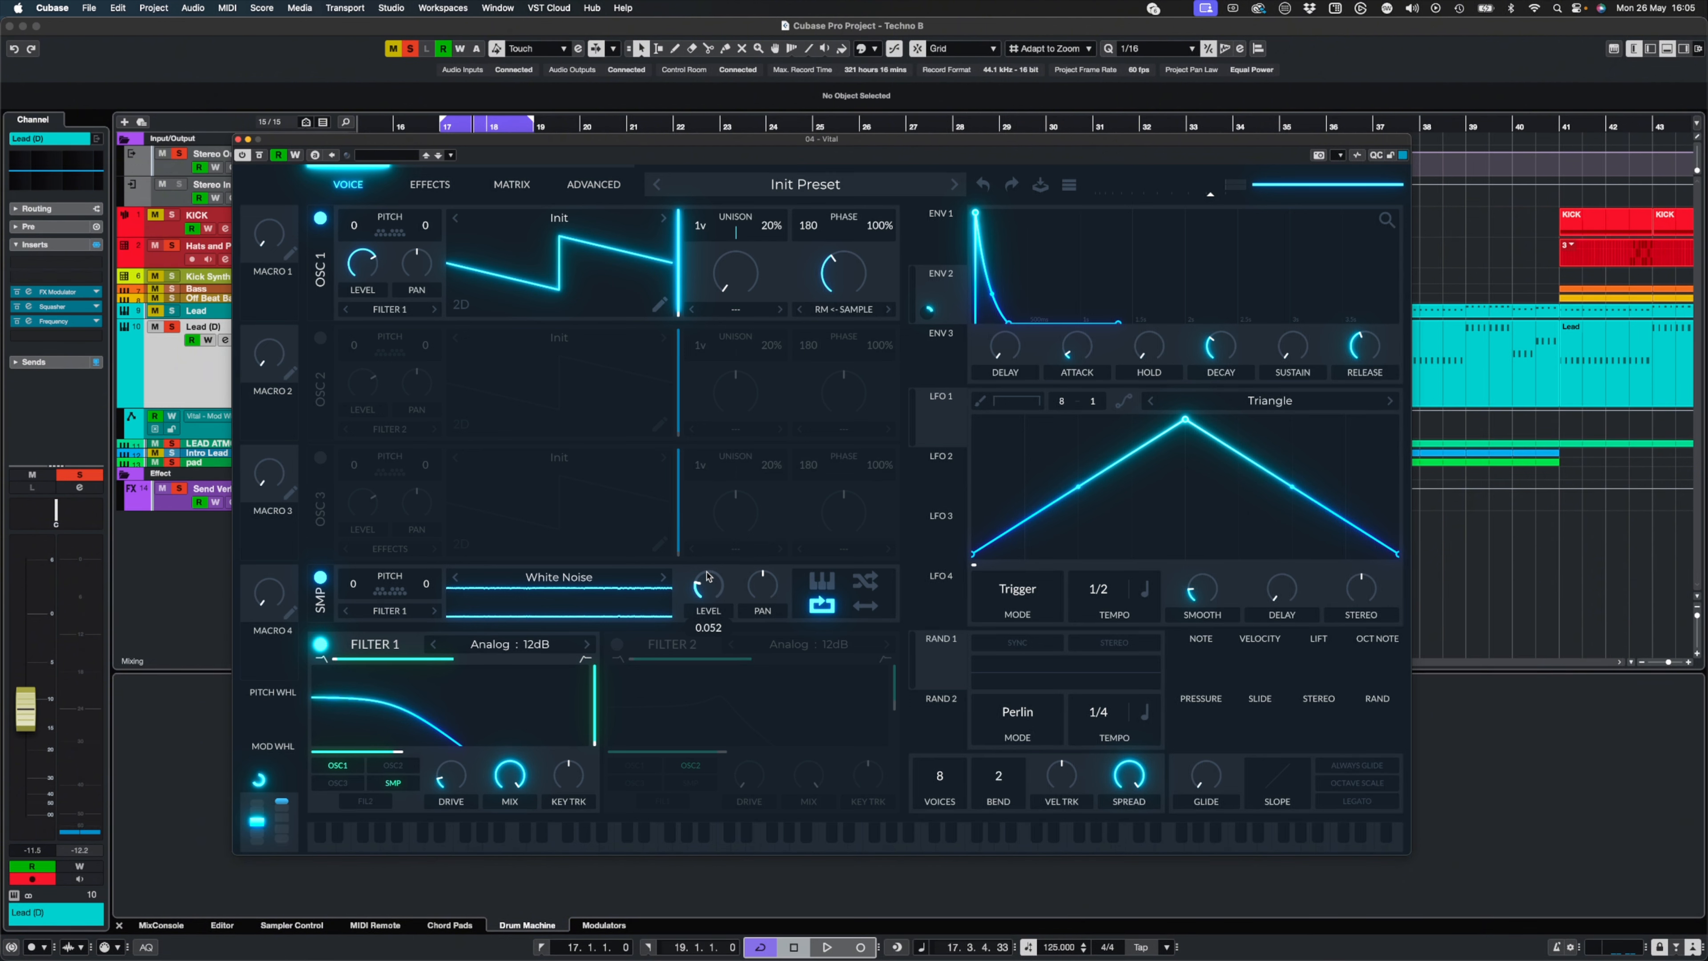
- Bypass the Squasher, Frequency and FX Modulator inserts on Lead (D) and switch off its Send Verb send
{"action": "left_click", "coordinate": [16, 307]}
{"action": "left_click", "coordinate": [17, 322]}
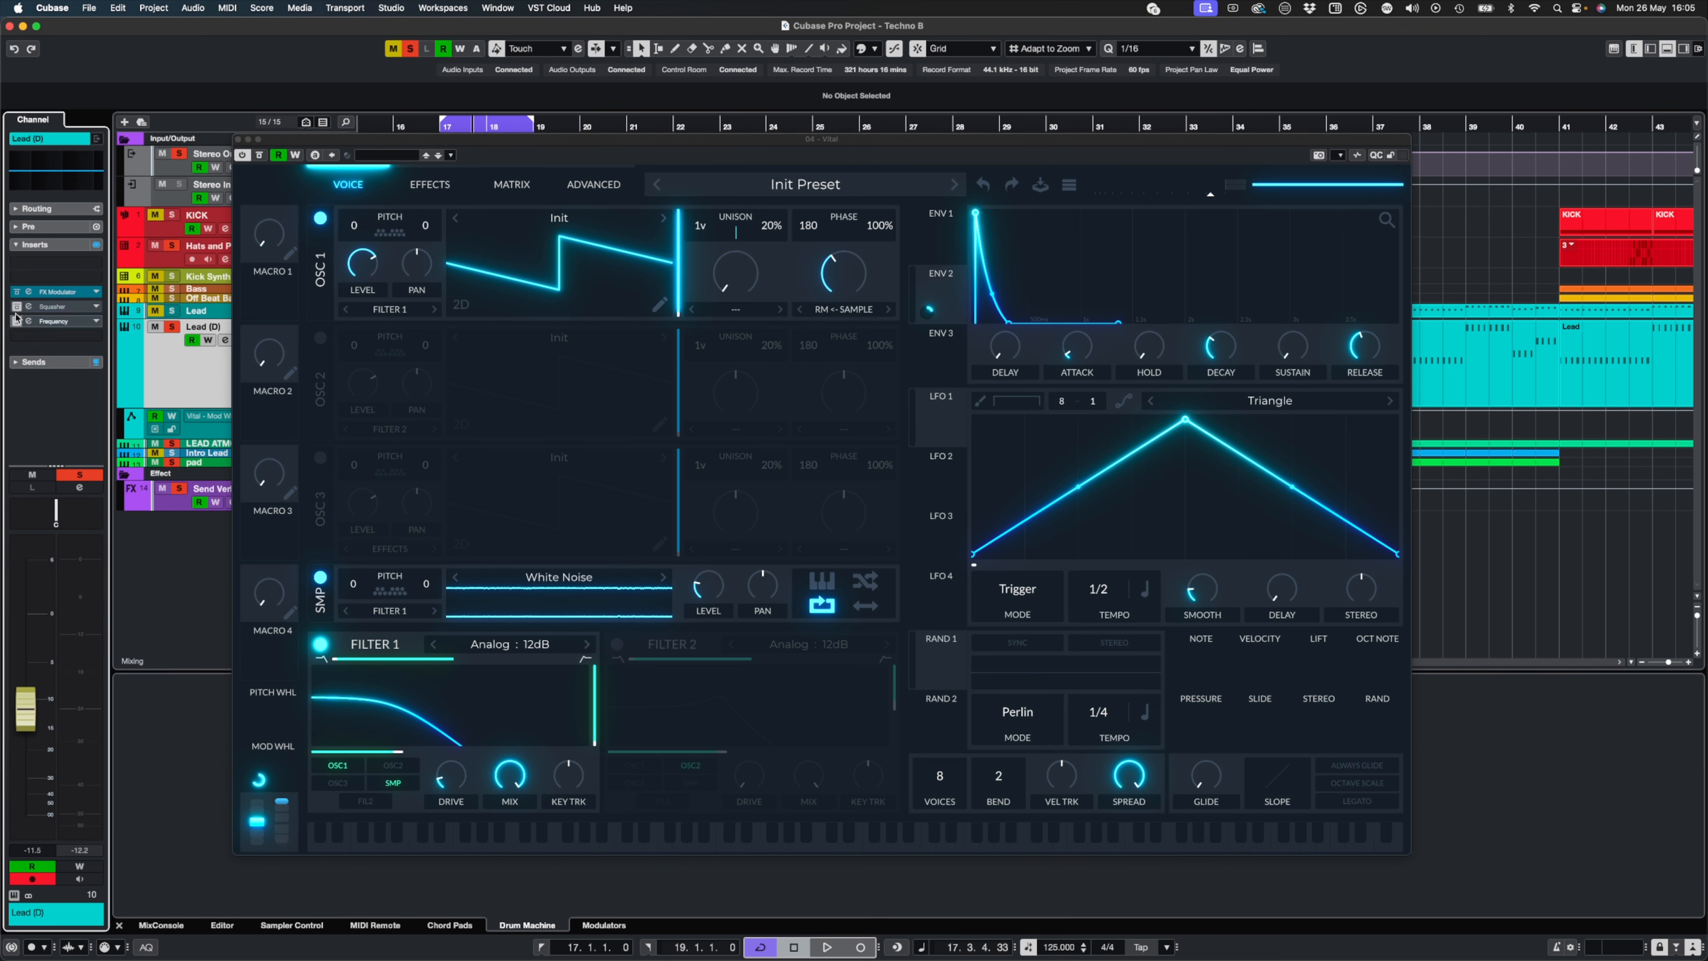
{"action": "left_click", "coordinate": [15, 296]}
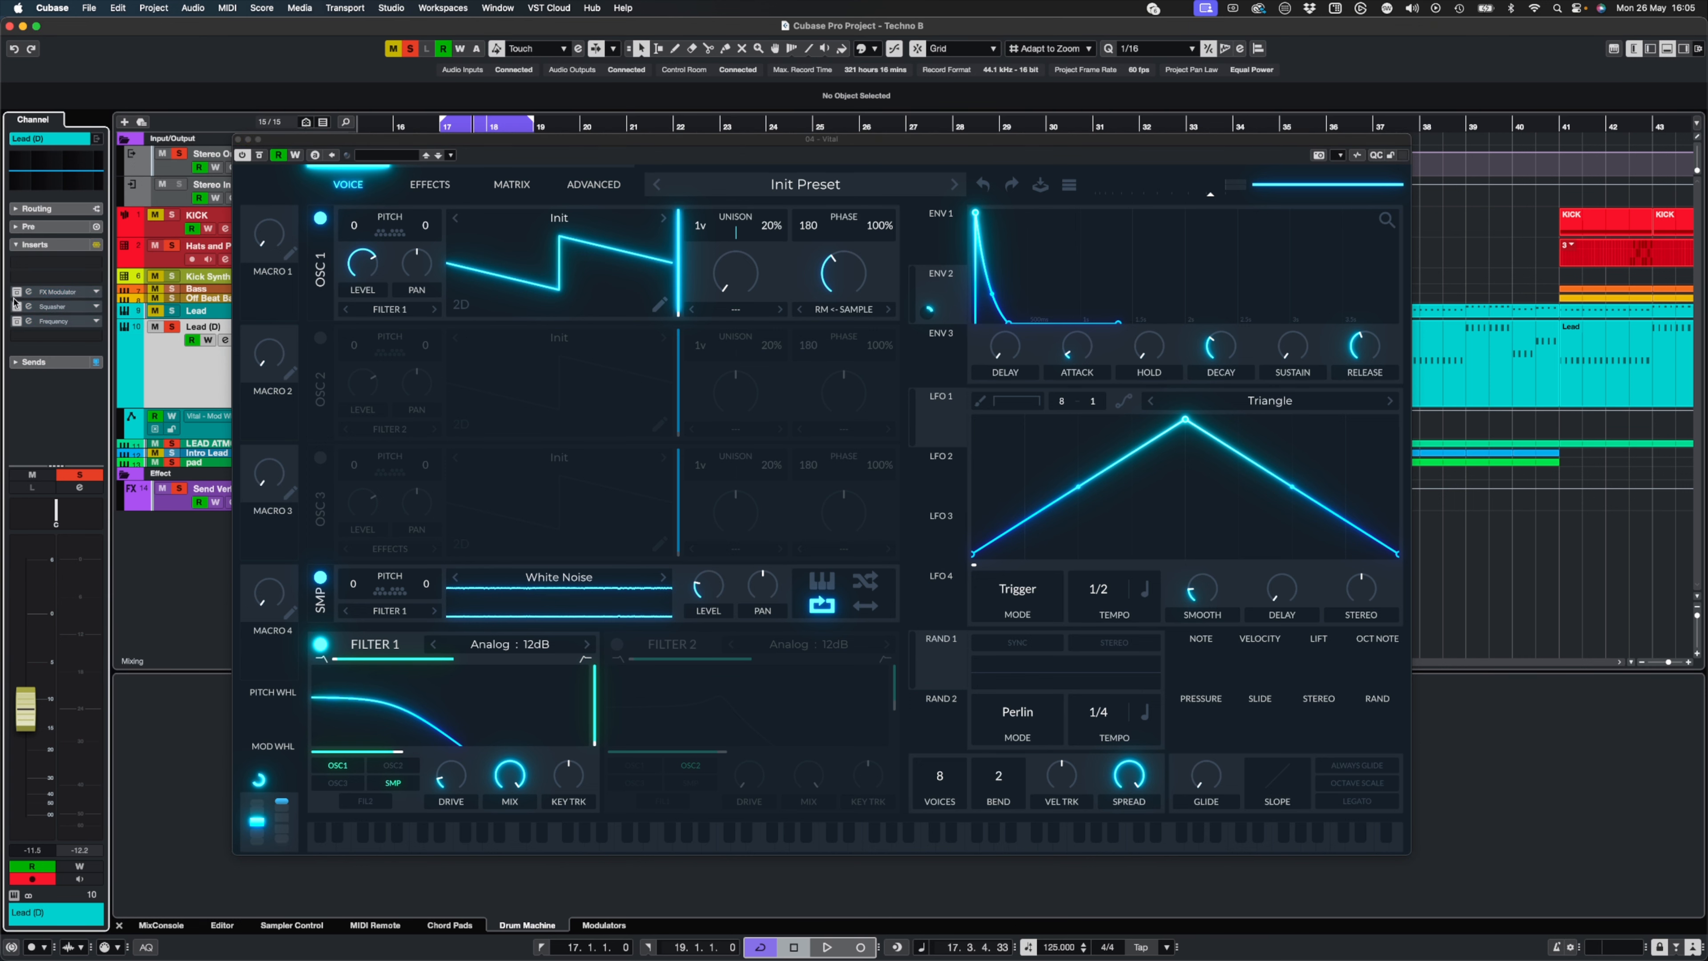
{"action": "left_click", "coordinate": [17, 363]}
{"action": "left_click", "coordinate": [15, 281]}
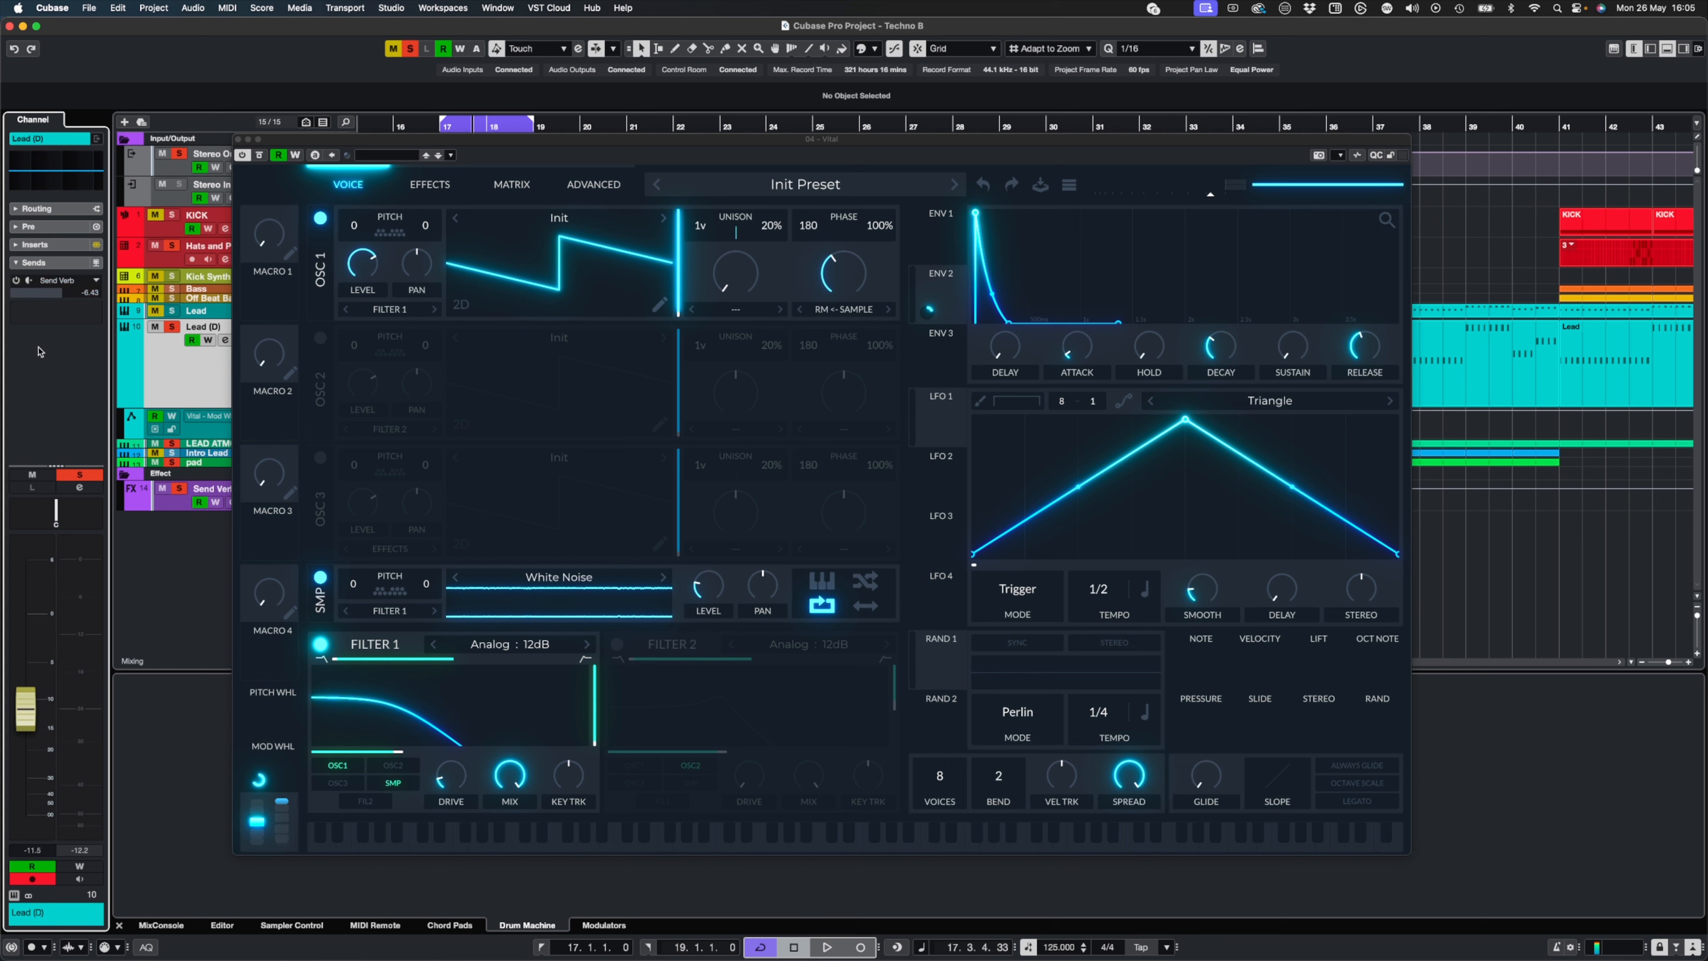
- Compare the dry loop with OSC 1's RM <- Sample amount turned fully down and raised back up
{"action": "key", "text": "space"}
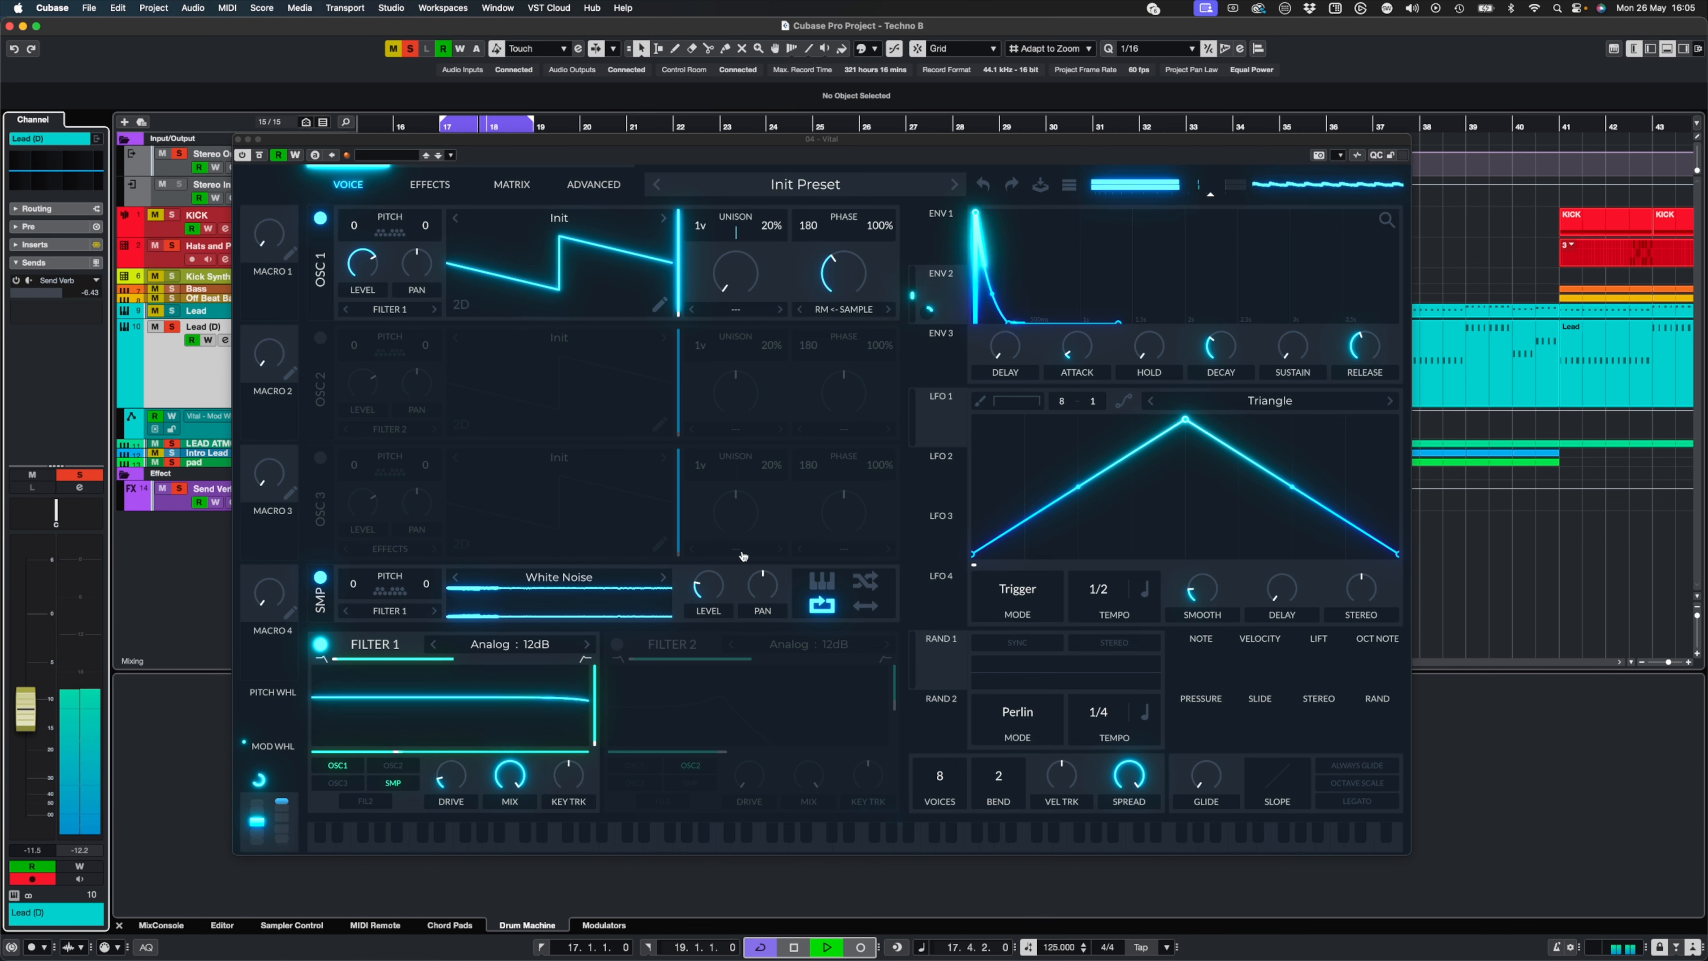
{"action": "left_click_drag", "start_coordinate": [844, 277], "coordinate": [842, 439]}
{"action": "left_click_drag", "start_coordinate": [834, 286], "coordinate": [842, 252]}
{"action": "key", "text": "space"}
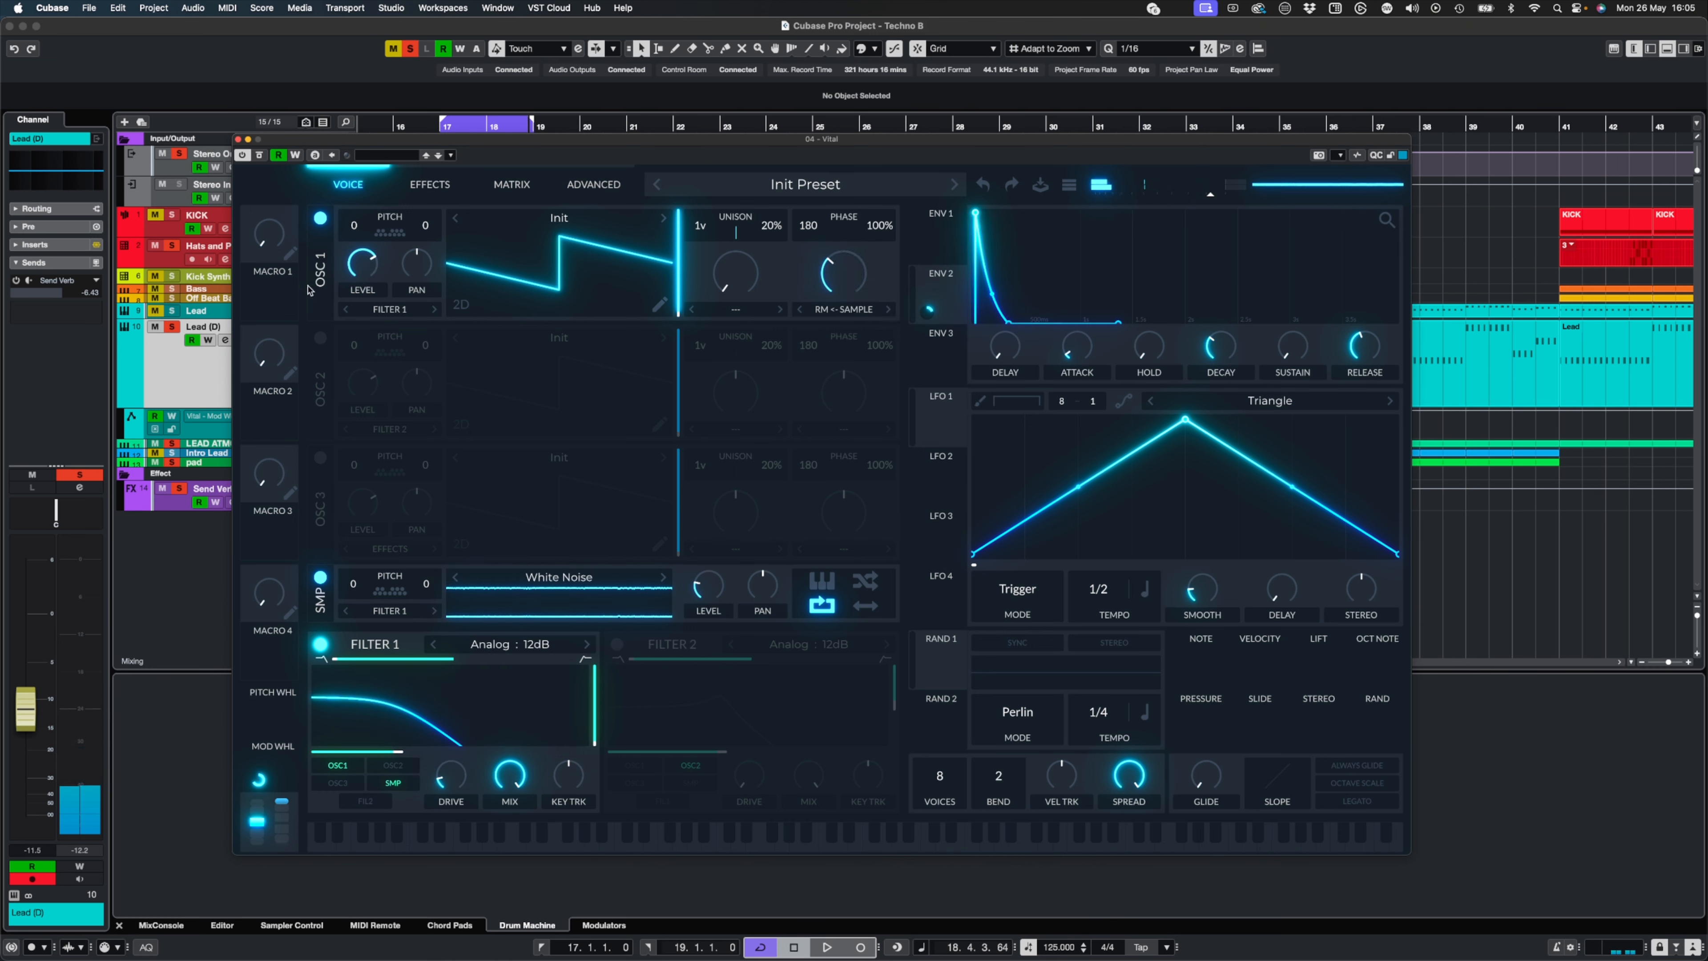
- Reactivate Lead (D)'s three inserts and its Send Verb send, and audition the processed loop
{"action": "left_click", "coordinate": [20, 245]}
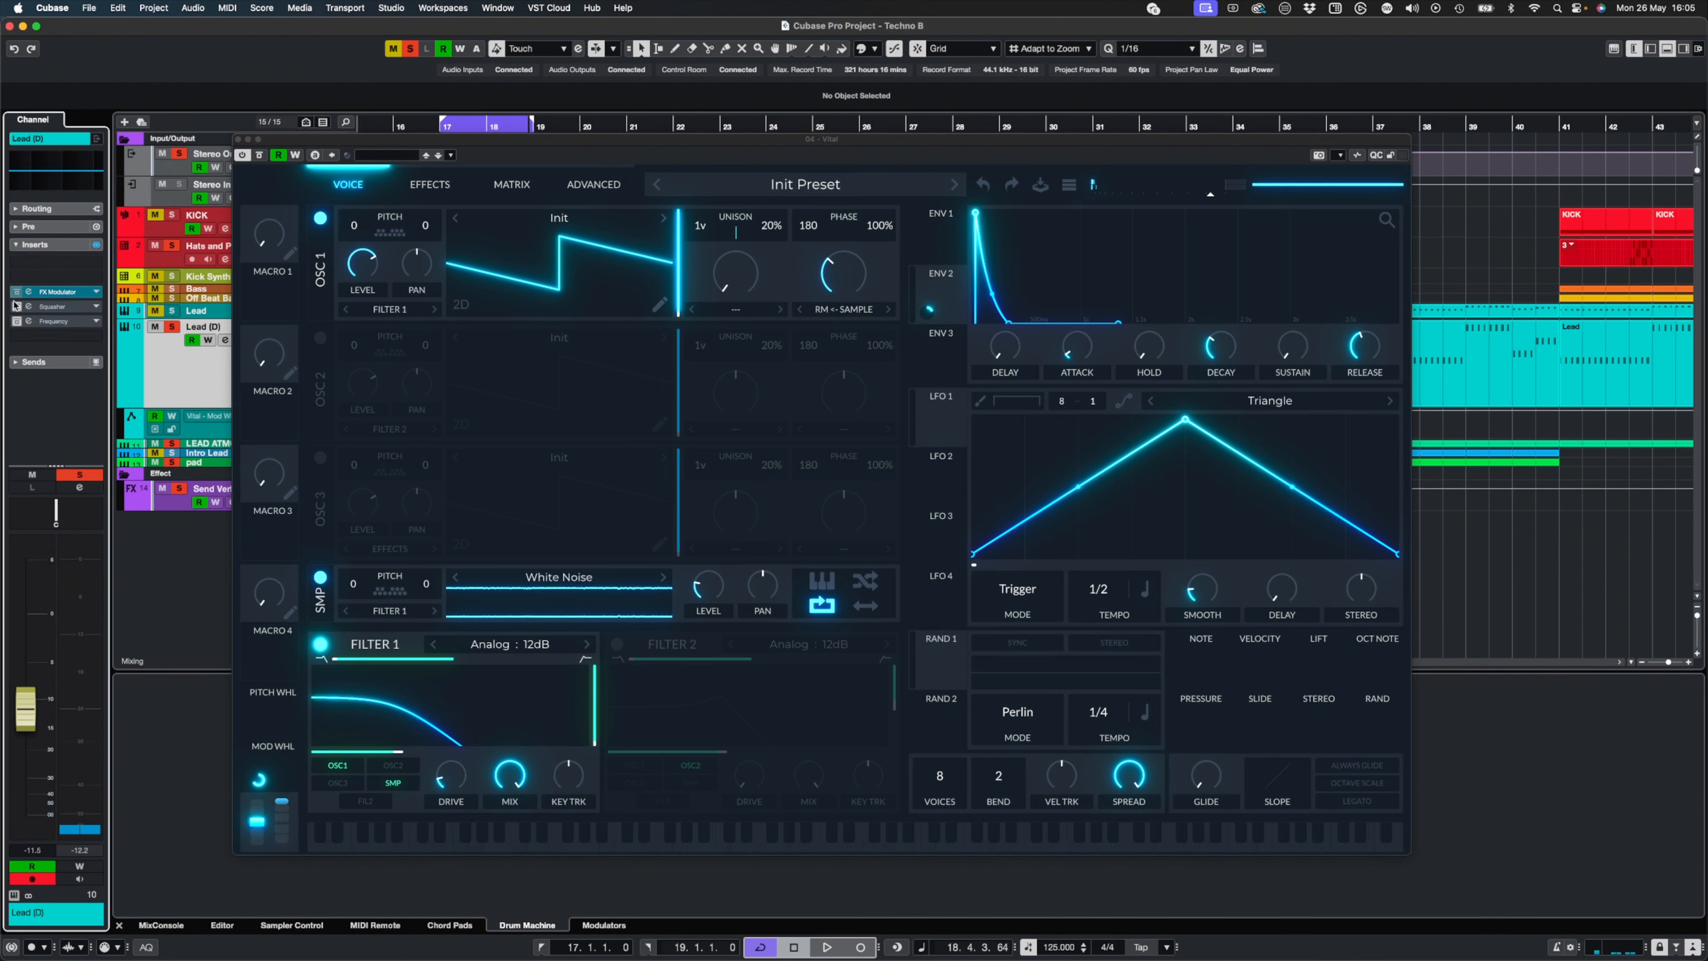
{"action": "left_click", "coordinate": [13, 364]}
{"action": "left_click", "coordinate": [16, 281]}
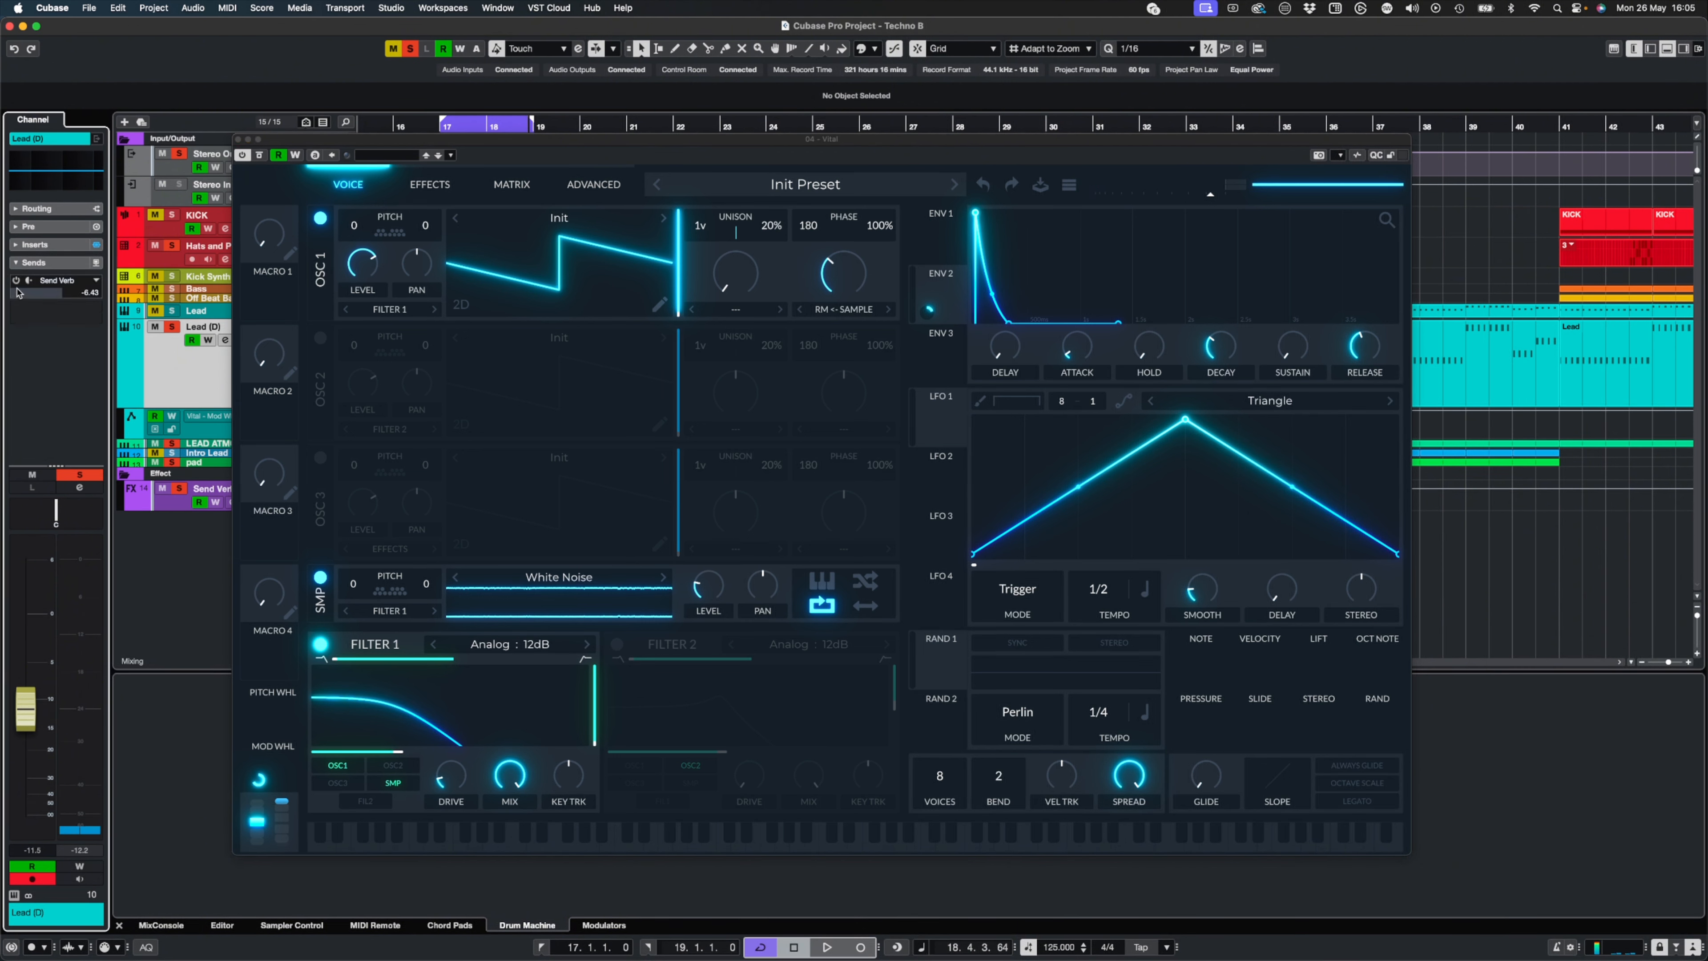
{"action": "key", "text": "space"}
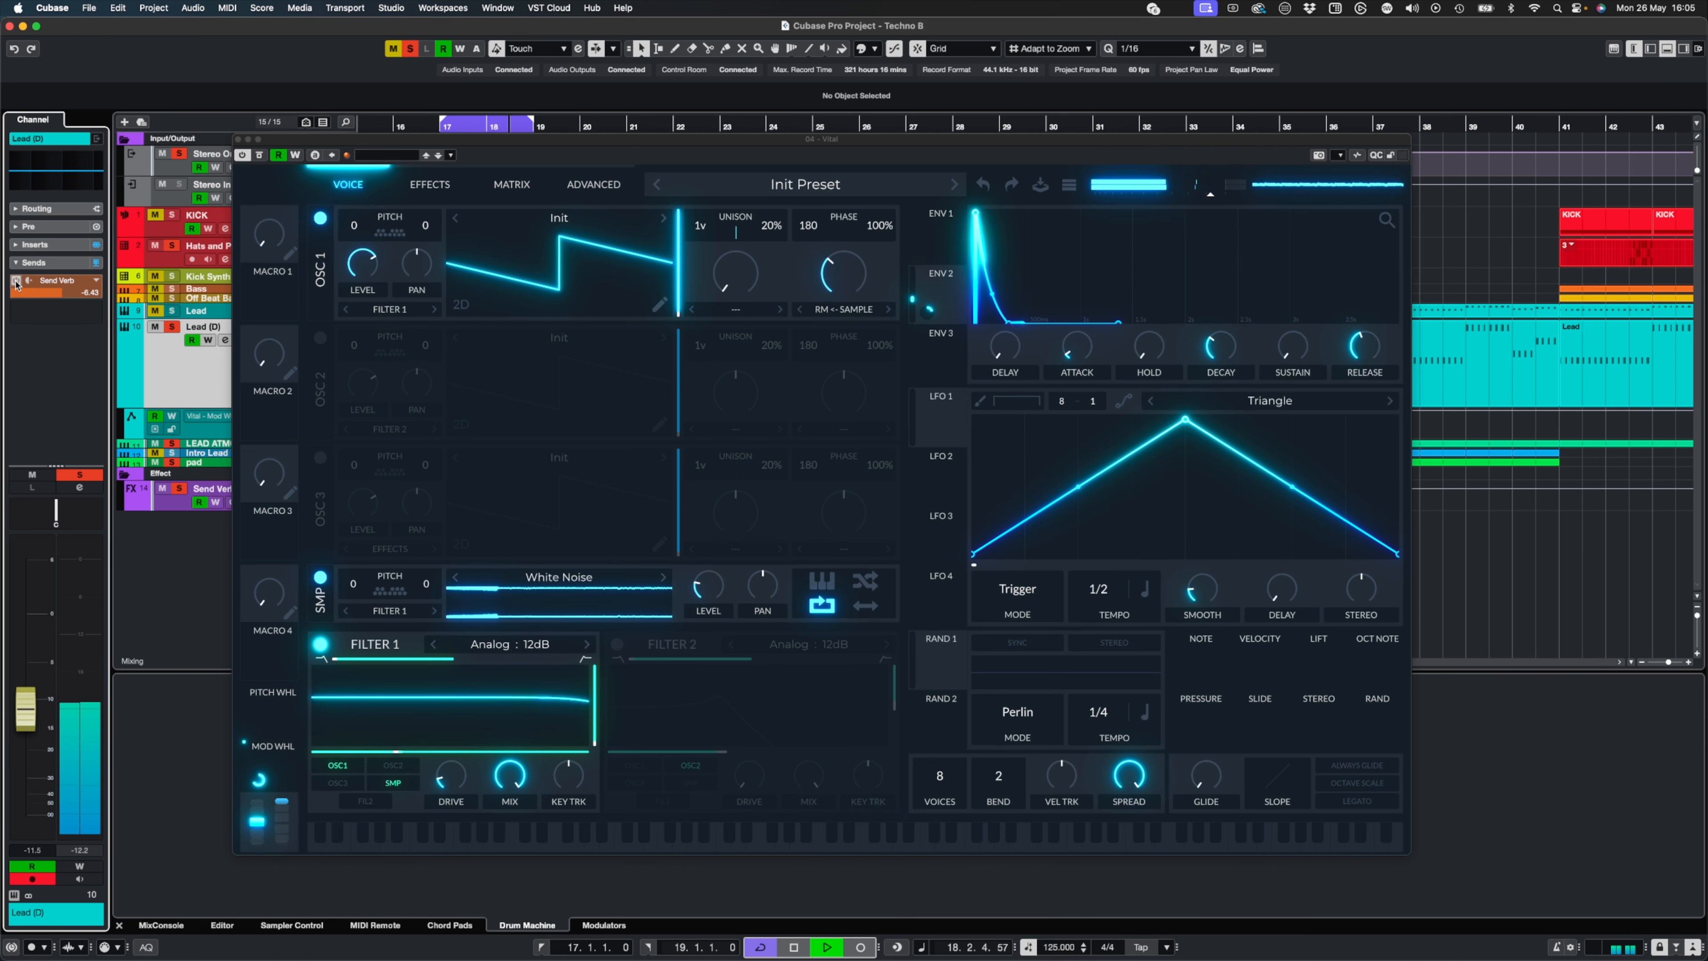
{"action": "key", "text": "space"}
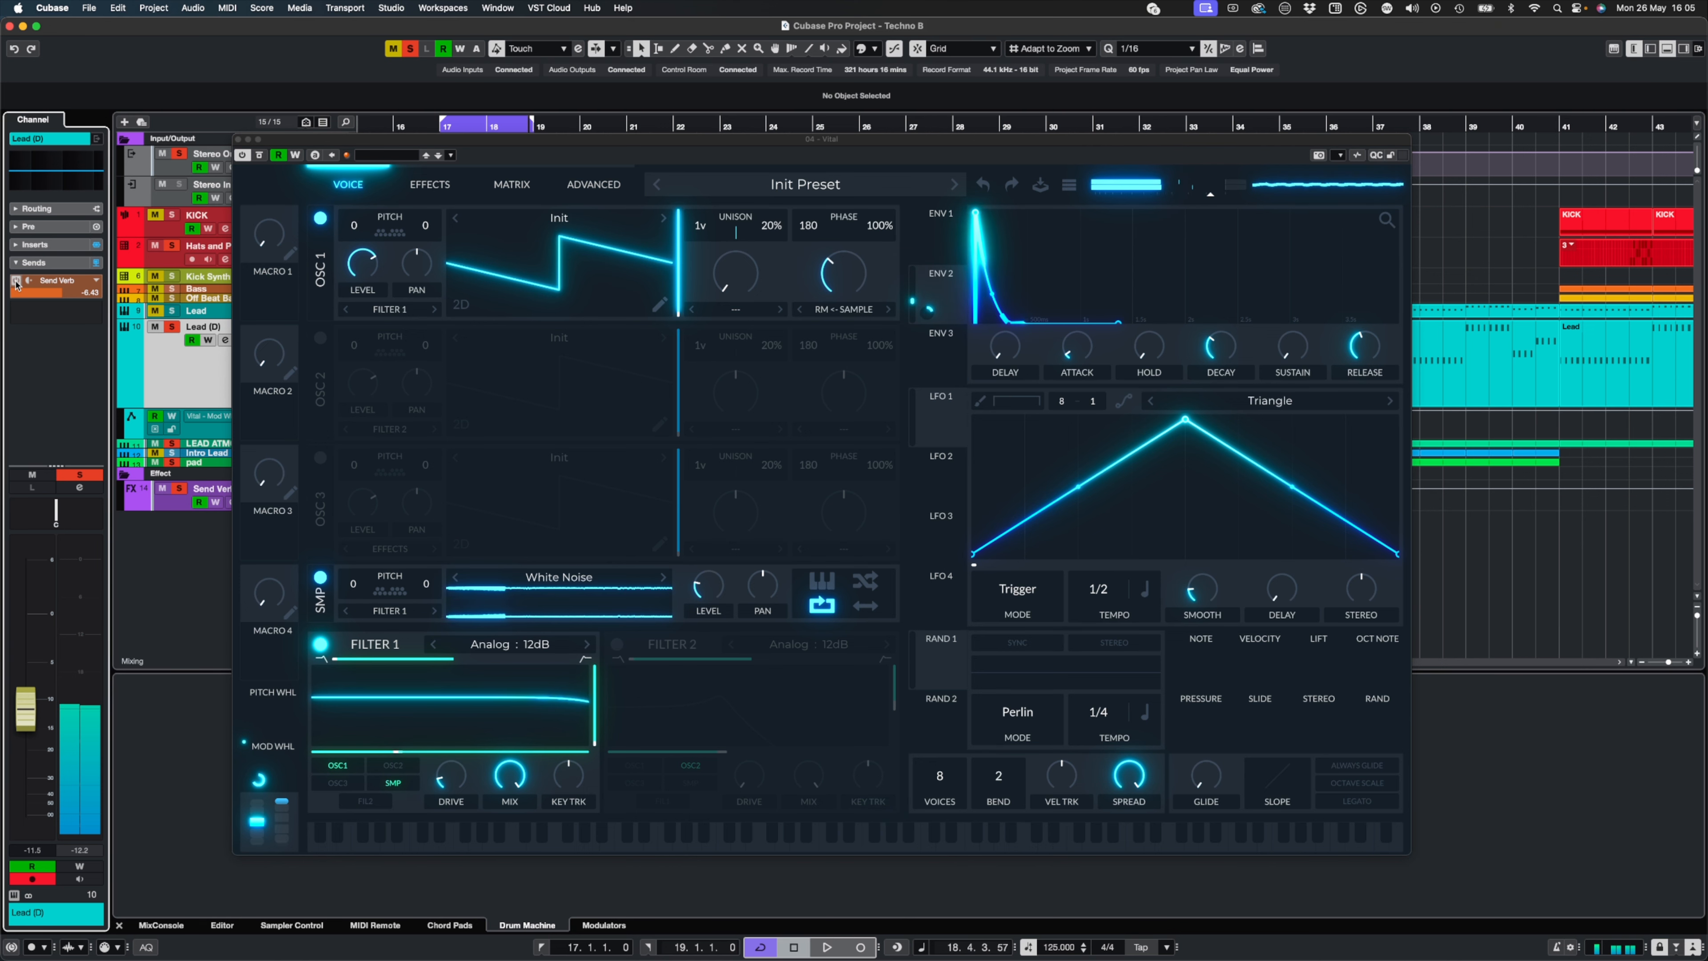
- Deactivate solo on all tracks and move the Vital window clear of the track list
{"action": "left_click", "coordinate": [410, 48]}
{"action": "left_click_drag", "start_coordinate": [453, 141], "coordinate": [545, 226]}
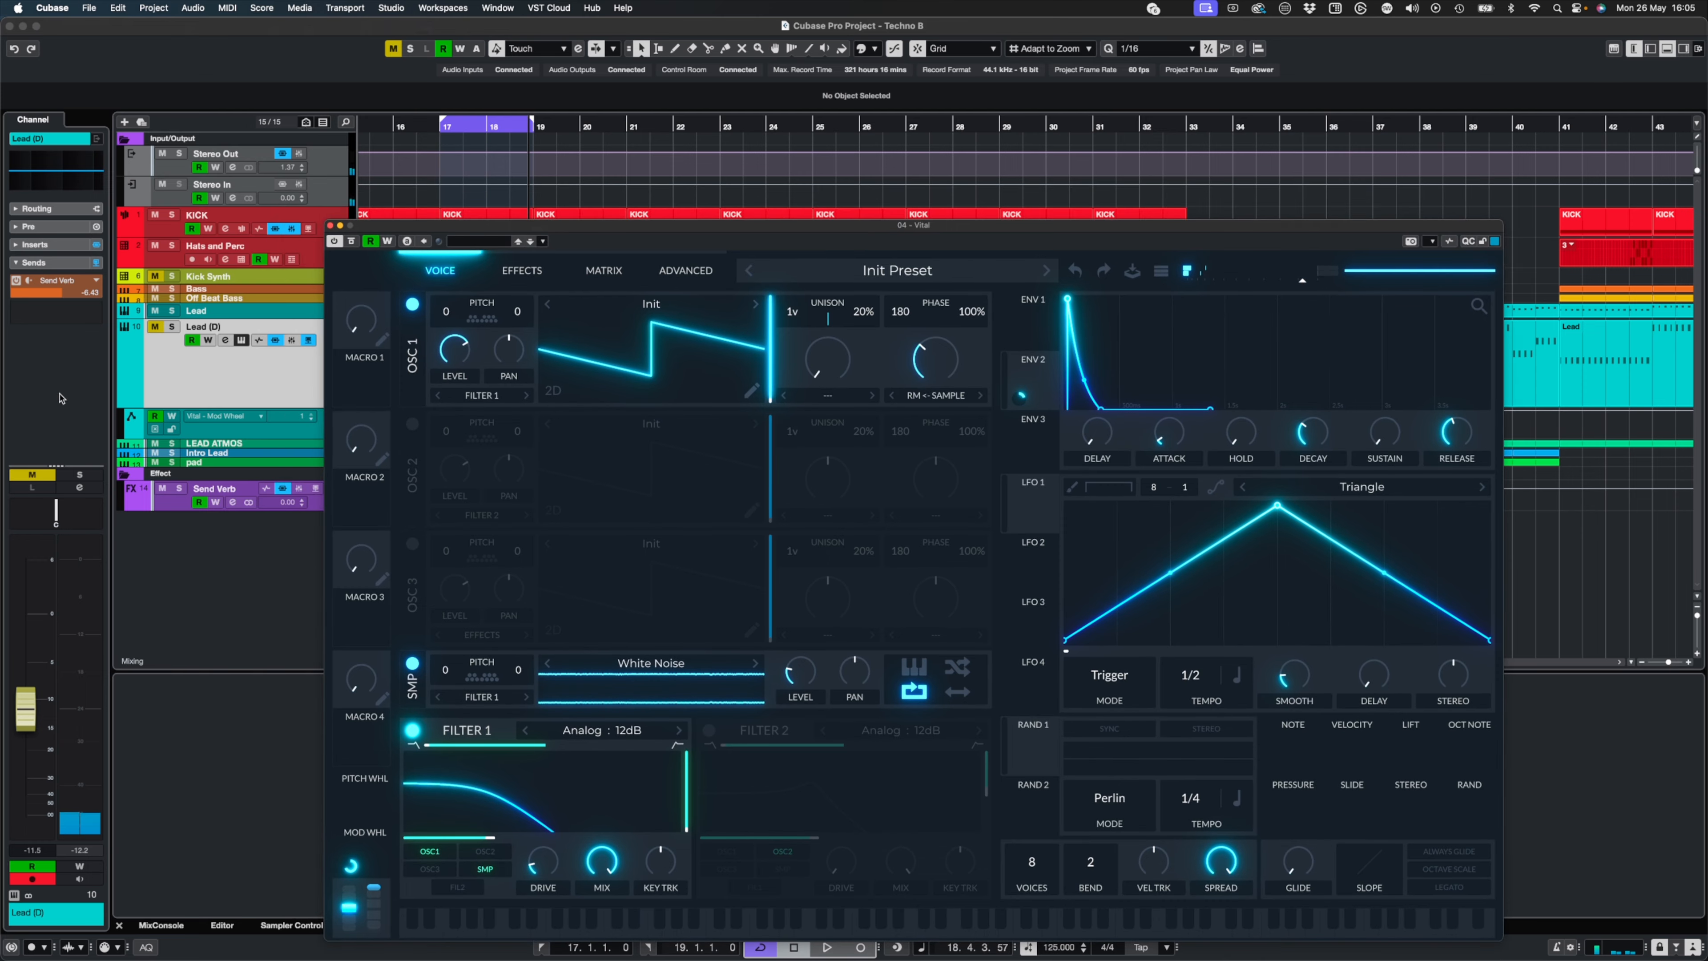
- Mute the original Lead track, unmute Lead (D) and play the loop with the other tracks
{"action": "left_click", "coordinate": [155, 311]}
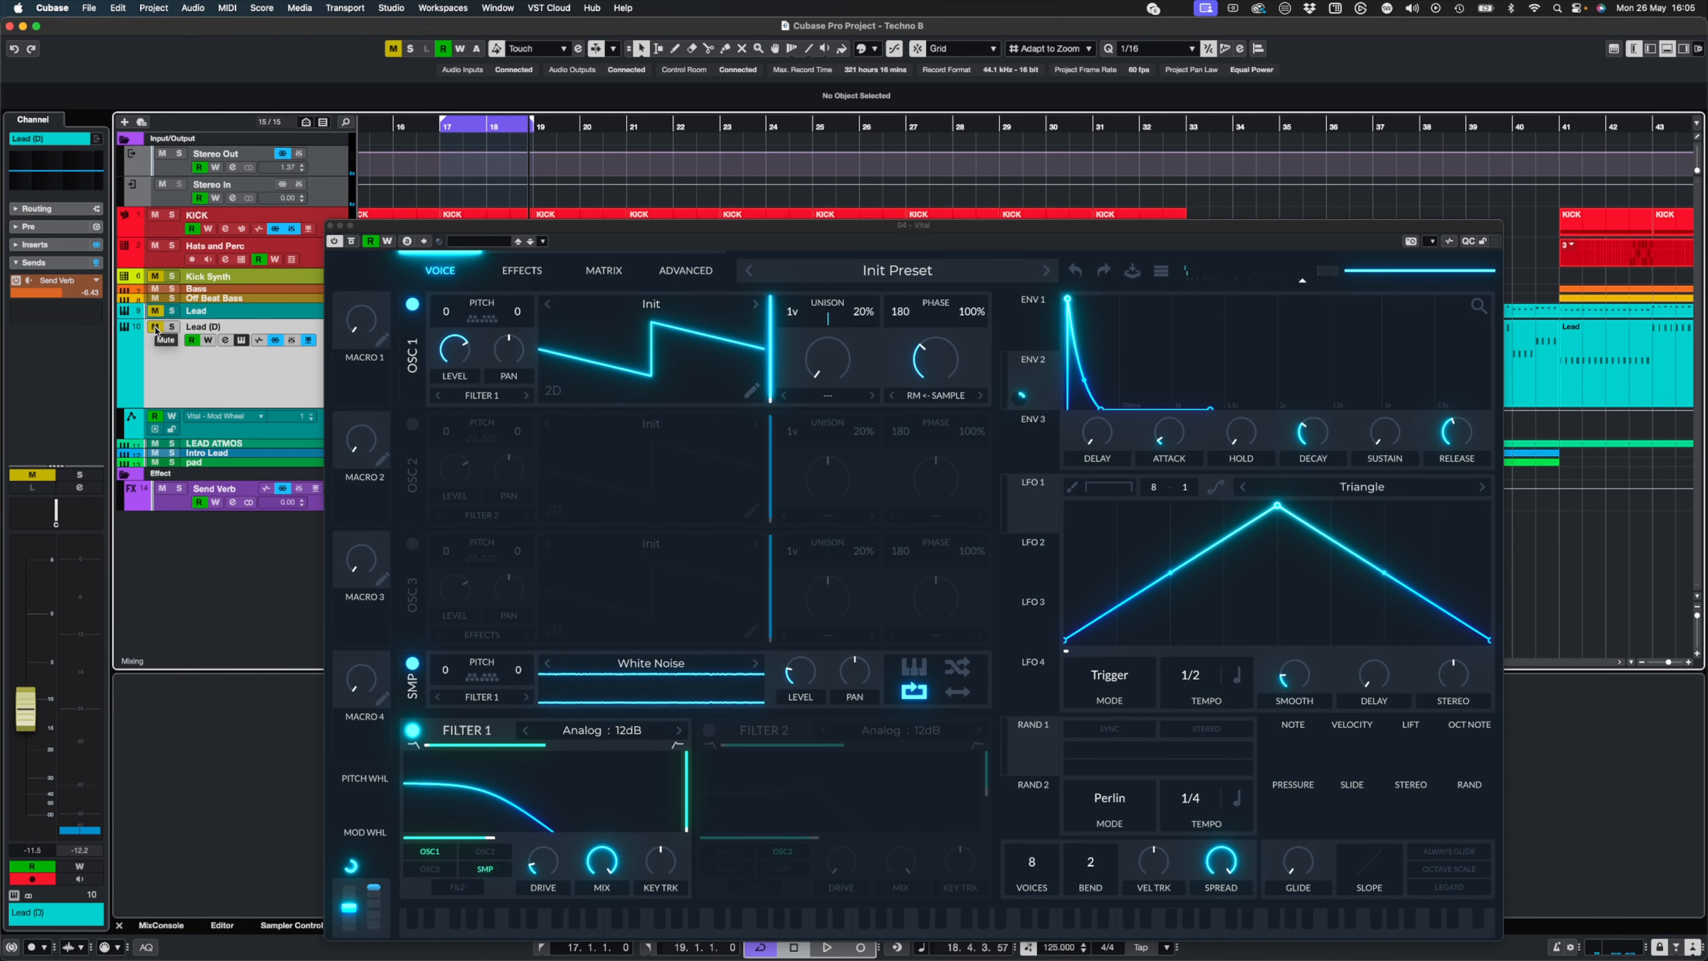
{"action": "left_click", "coordinate": [154, 326]}
{"action": "key", "text": "space"}
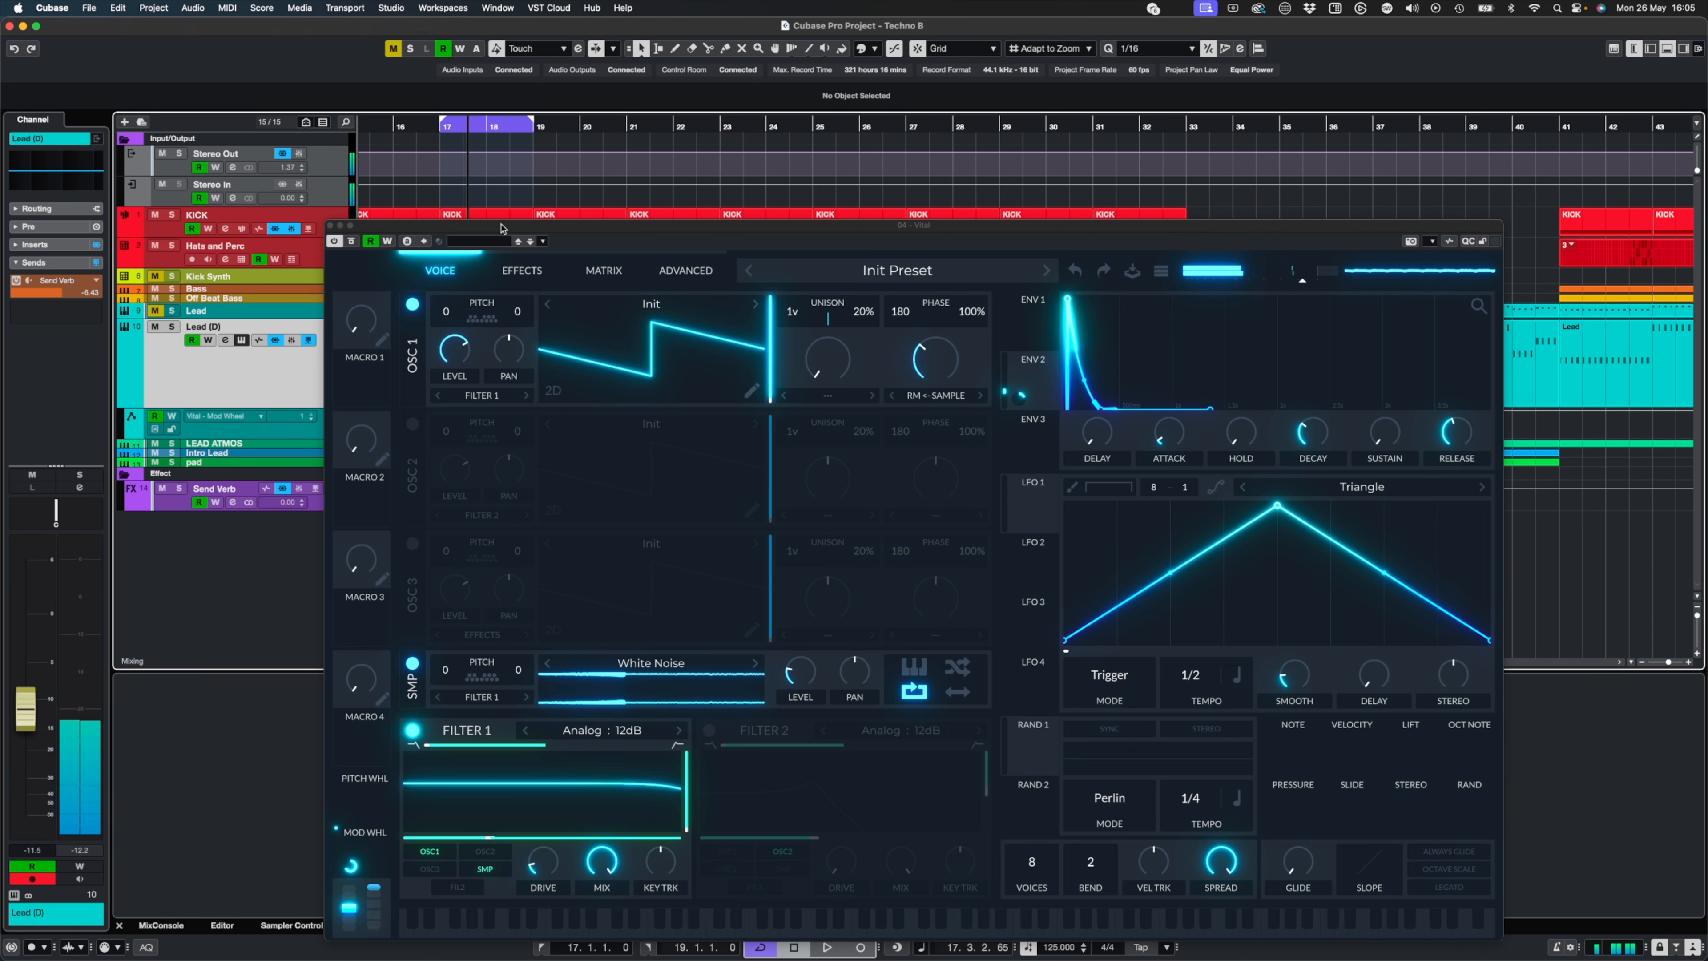
- Set the loop range to bars 17 to 21 from the two KICK events starting at bar 17, and audition Lead (D) in the mix
{"action": "left_click_drag", "start_coordinate": [515, 225], "coordinate": [526, 286]}
{"action": "left_click_drag", "start_coordinate": [516, 204], "coordinate": [560, 221]}
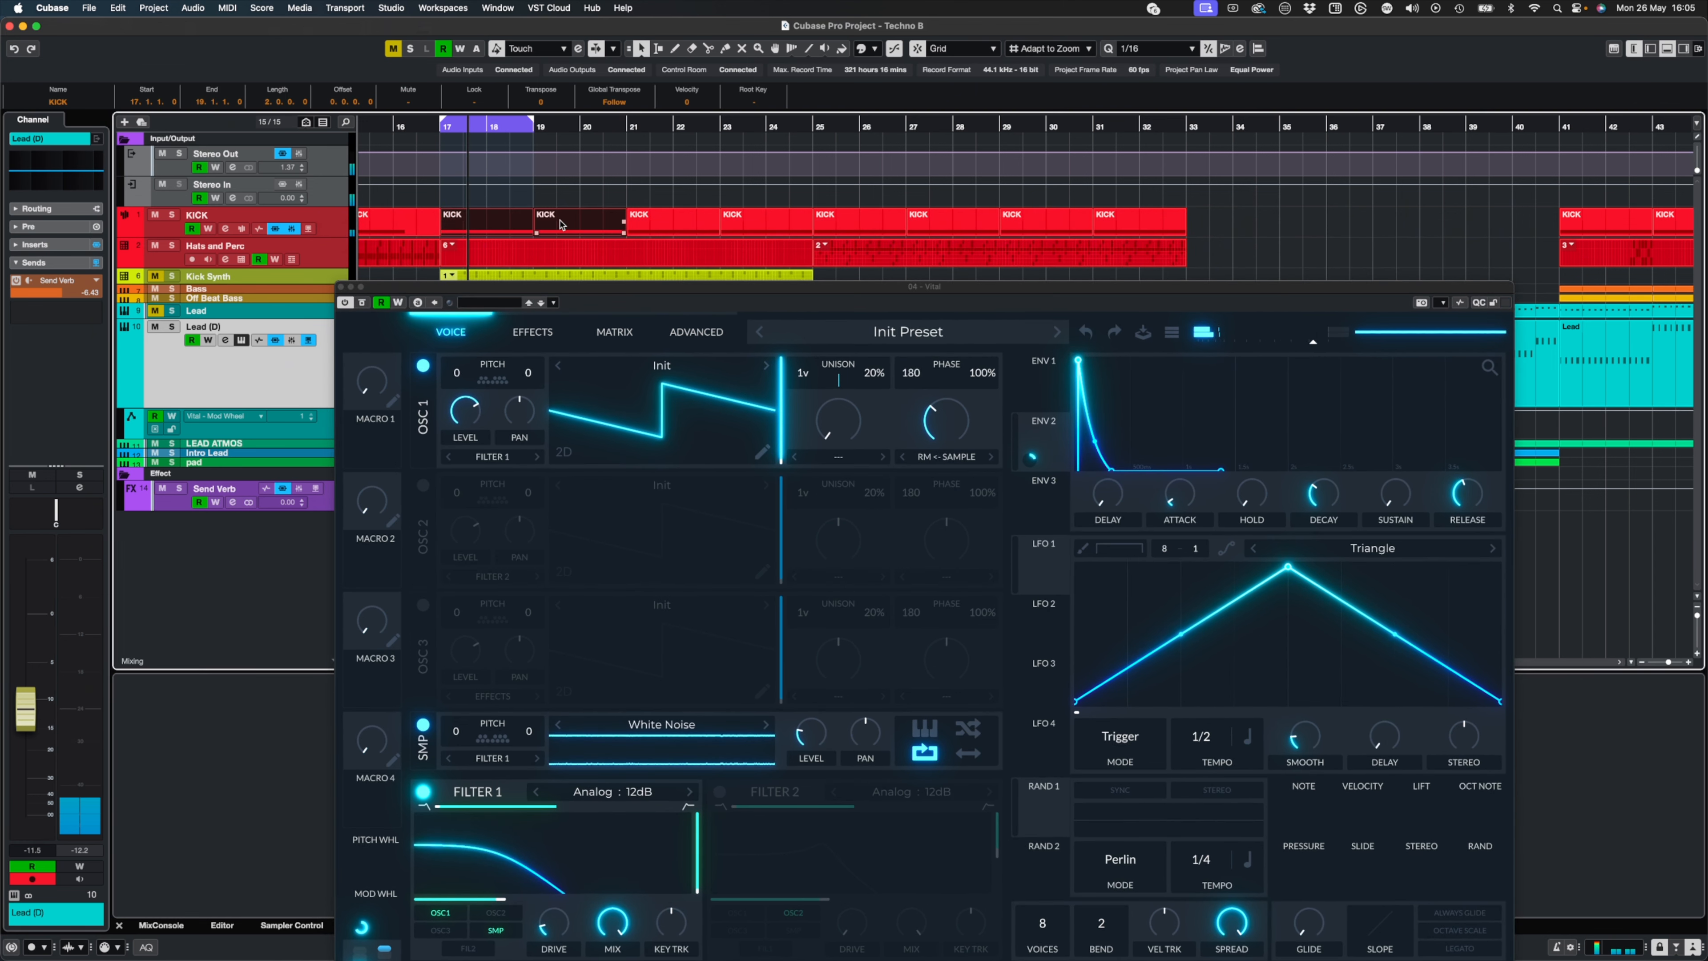
{"action": "key", "text": "p"}
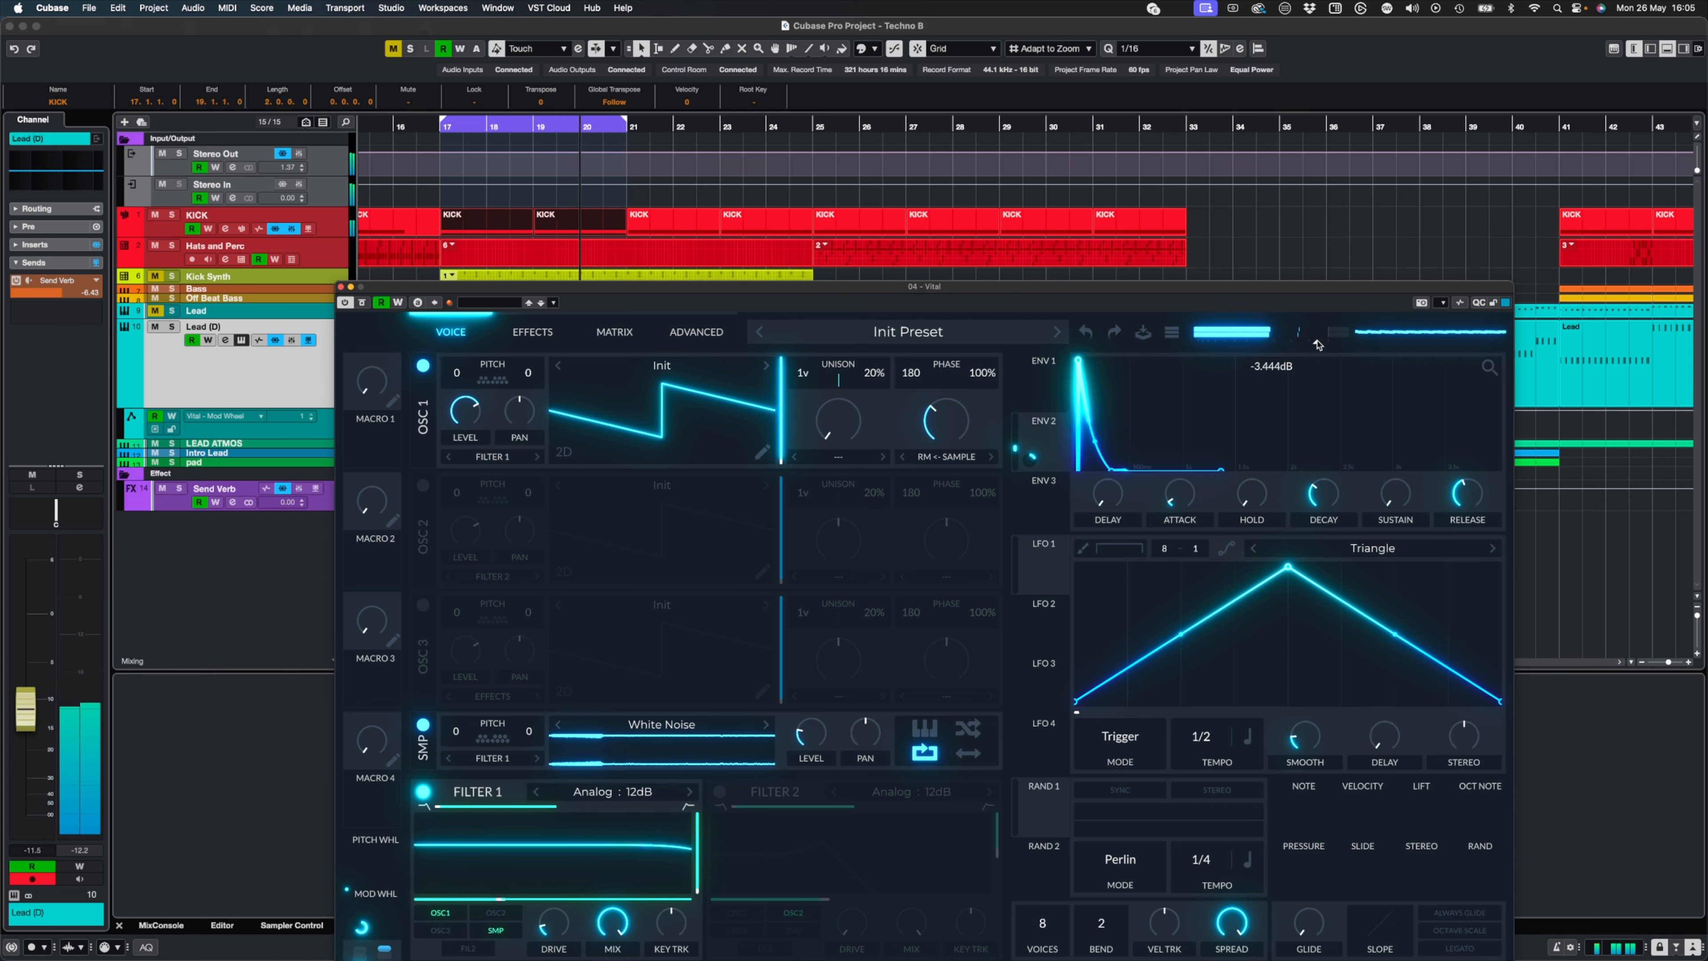
{"action": "left_click_drag", "start_coordinate": [1251, 287], "coordinate": [1108, 214]}
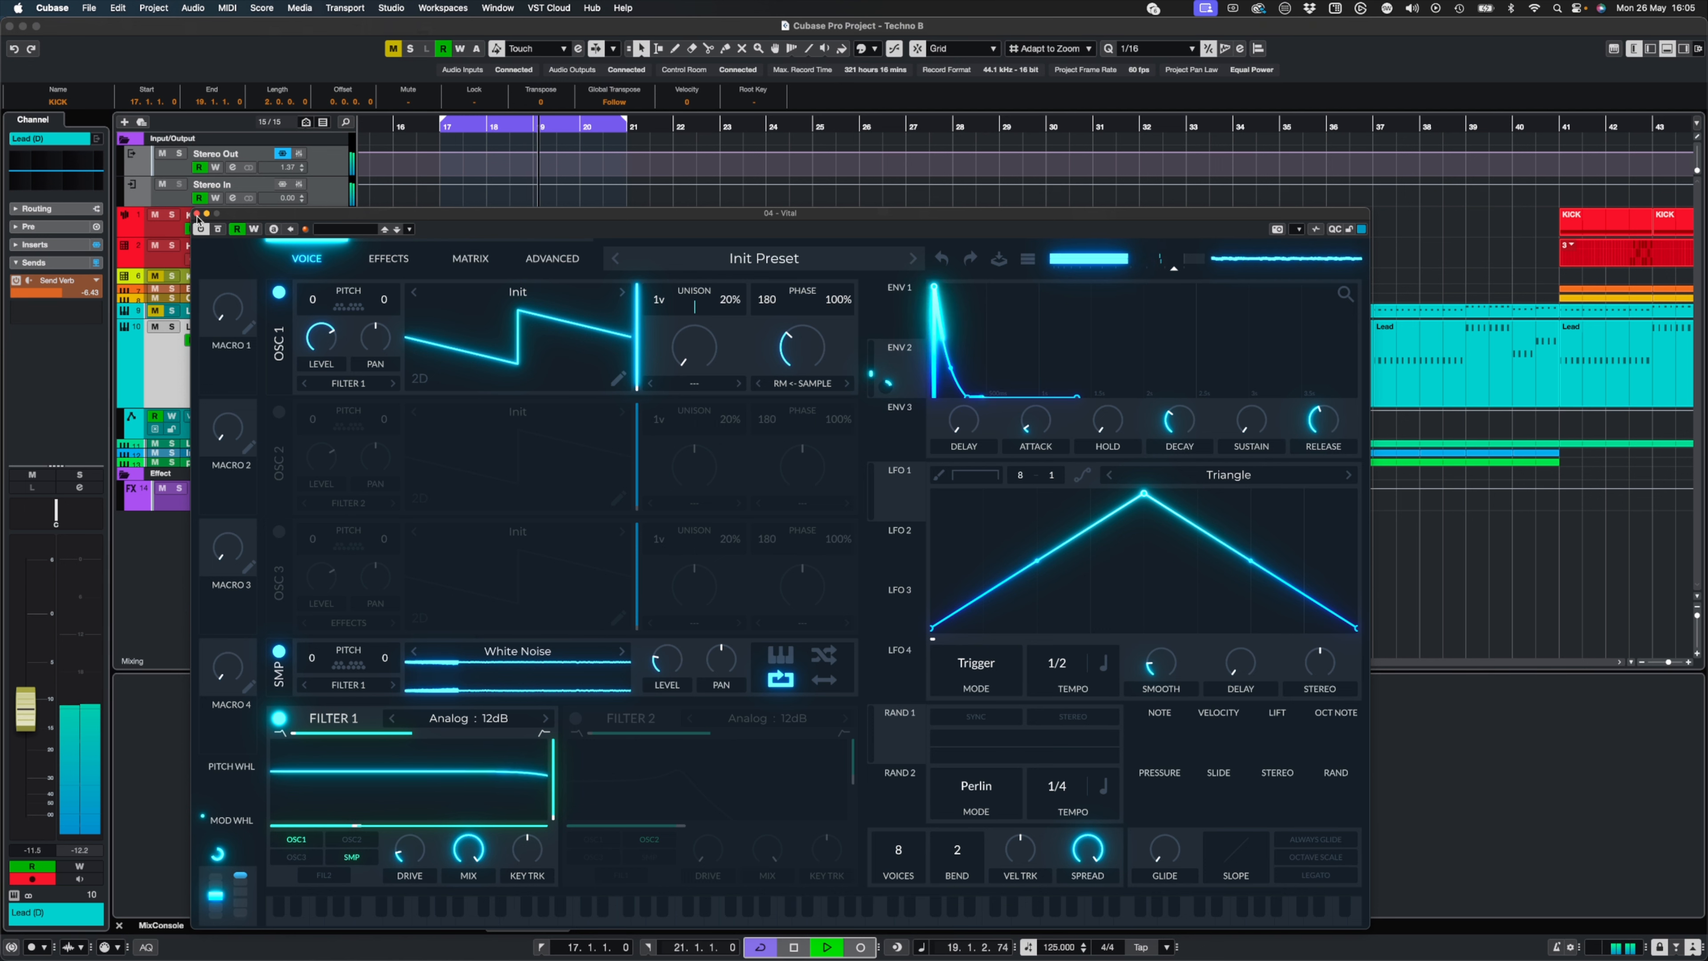
{"action": "key", "text": "space"}
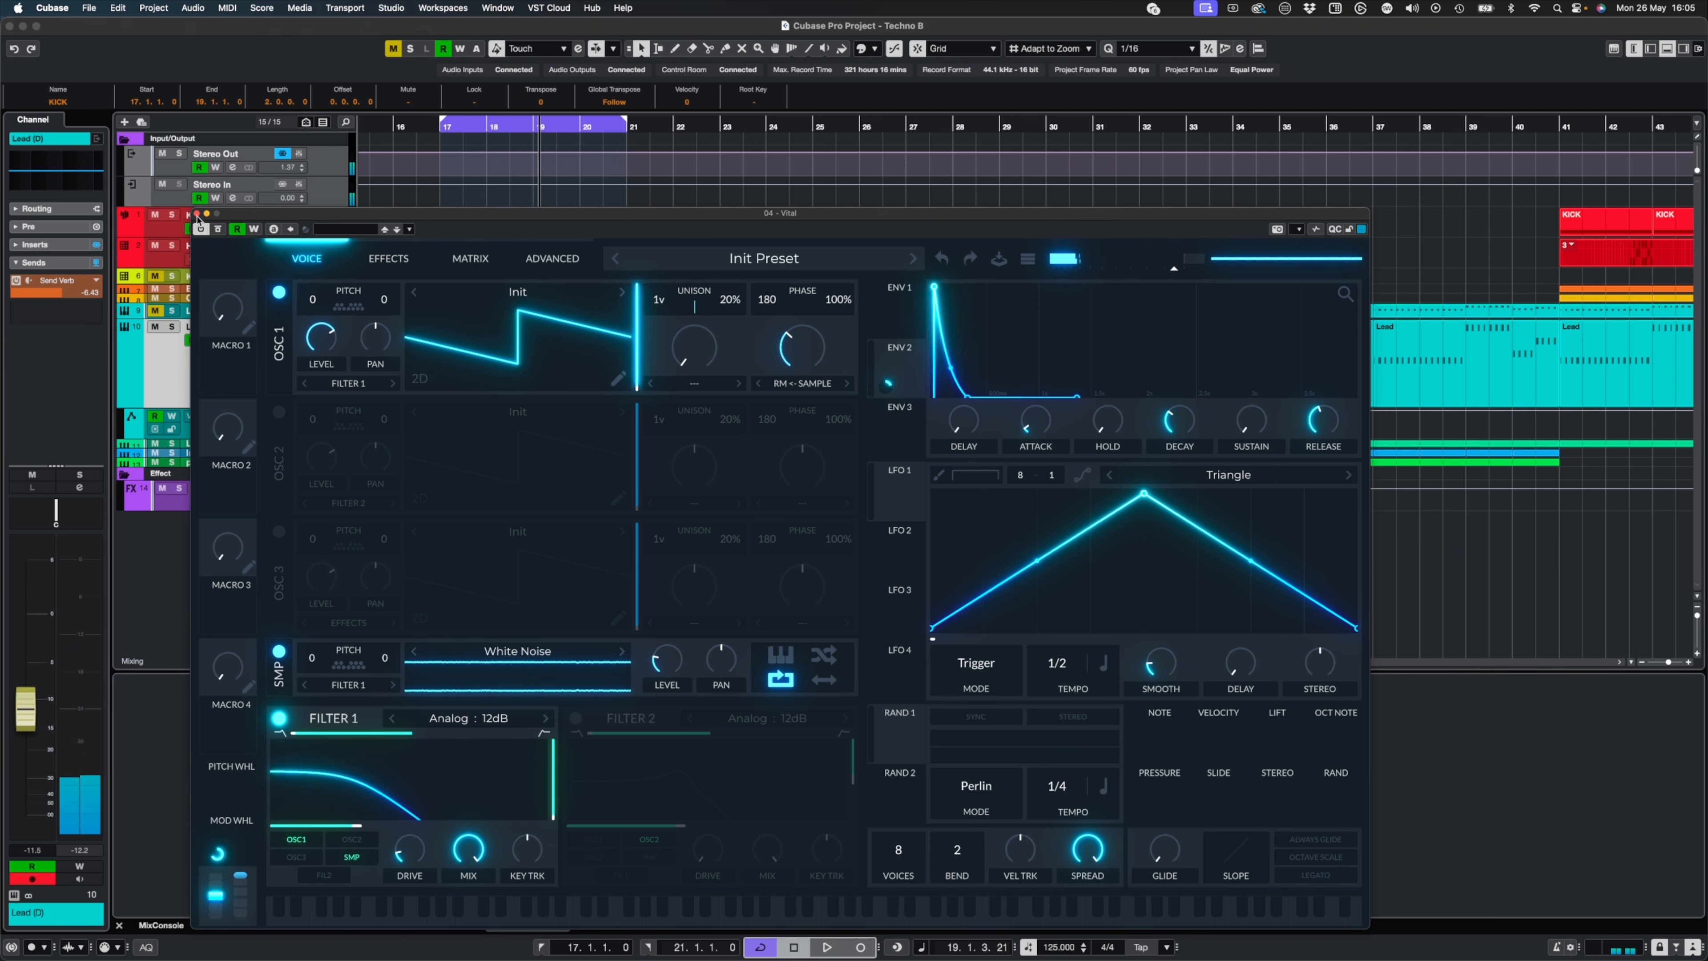